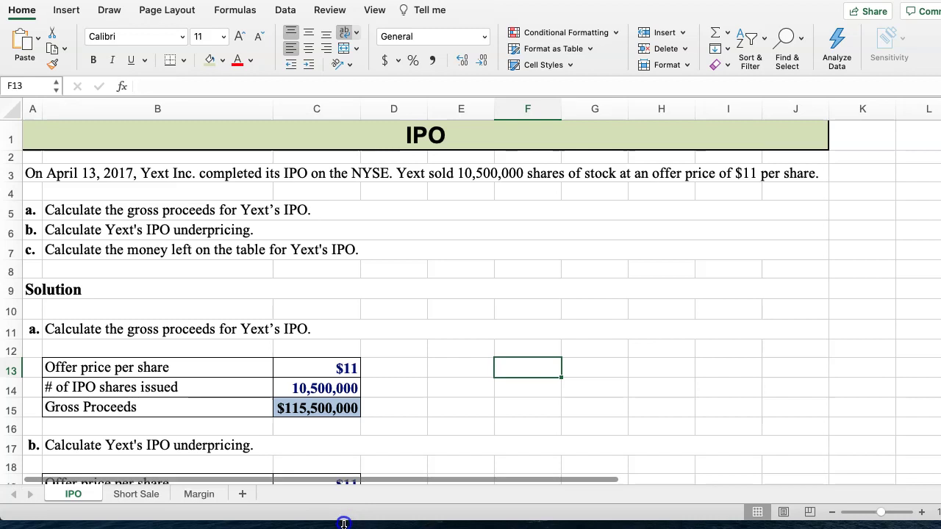
- Fill cell F13 on the IPO sheet with light green
{"action": "right_click", "coordinate": [74, 510]}
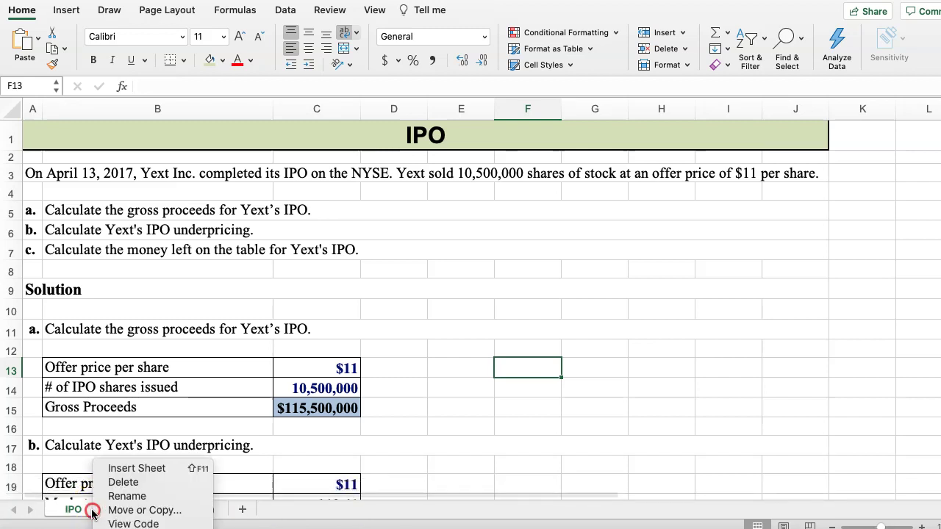
{"action": "left_click", "coordinate": [219, 62]}
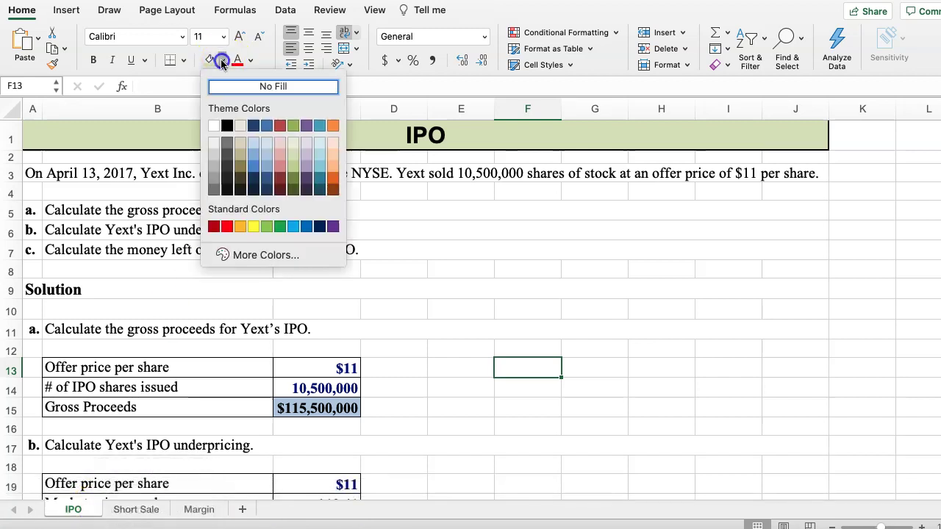
{"action": "left_click", "coordinate": [292, 155]}
- Switch to the Short Sale sheet and set its sheet tab color to light blue
{"action": "left_click", "coordinate": [135, 509]}
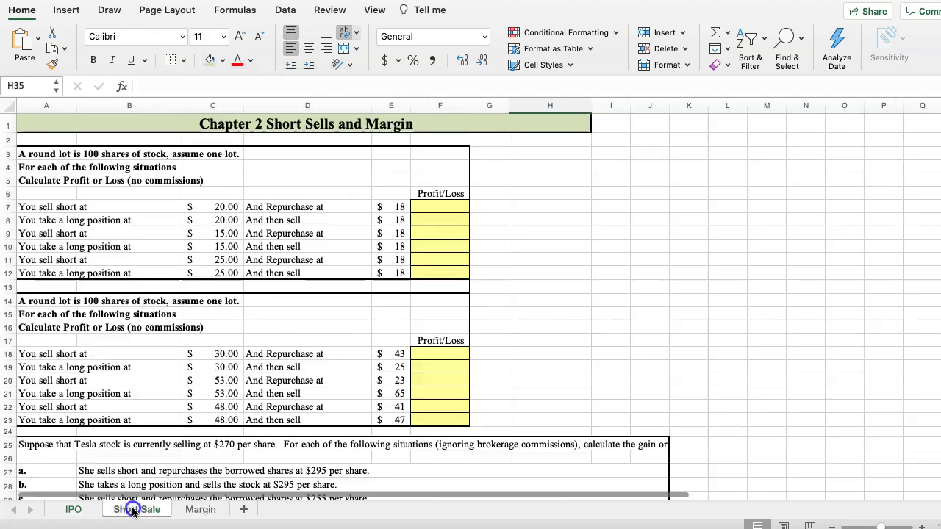
{"action": "left_click", "coordinate": [140, 125]}
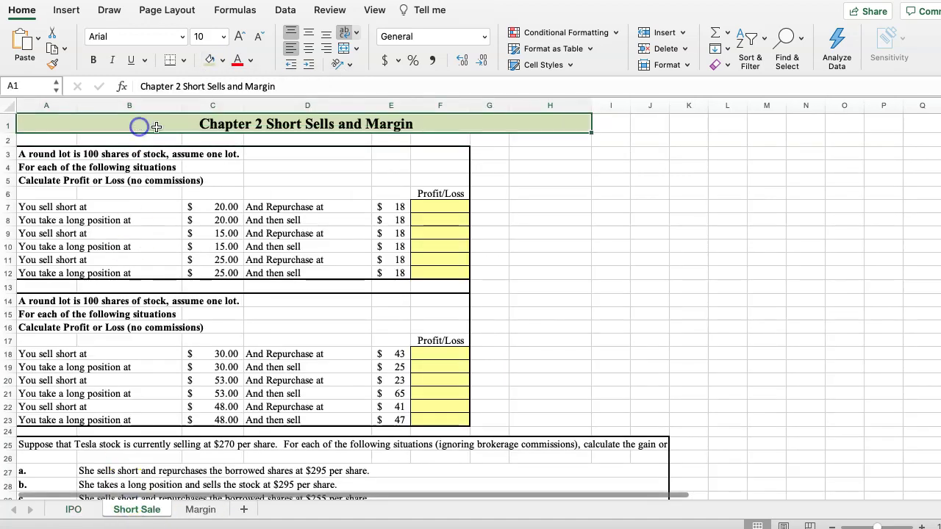
{"action": "right_click", "coordinate": [143, 508]}
{"action": "mouse_move", "coordinate": [188, 527]}
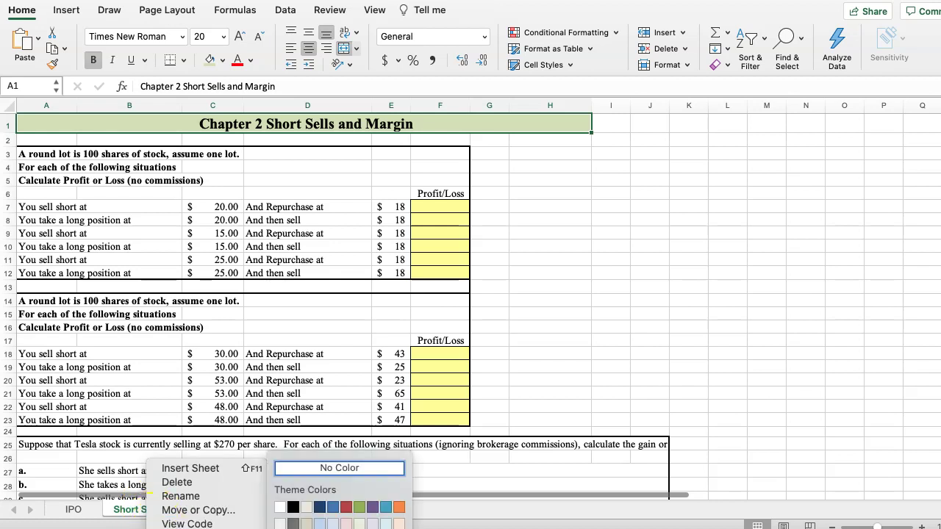
{"action": "left_click", "coordinate": [242, 510]}
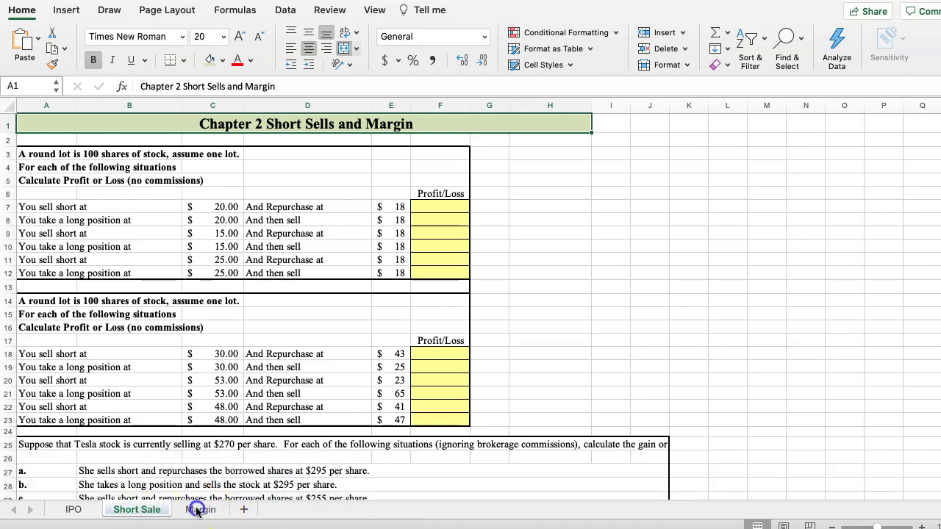
- Switch to the Margin sheet and set its sheet tab color to light red
{"action": "left_click", "coordinate": [195, 508]}
{"action": "right_click", "coordinate": [195, 509]}
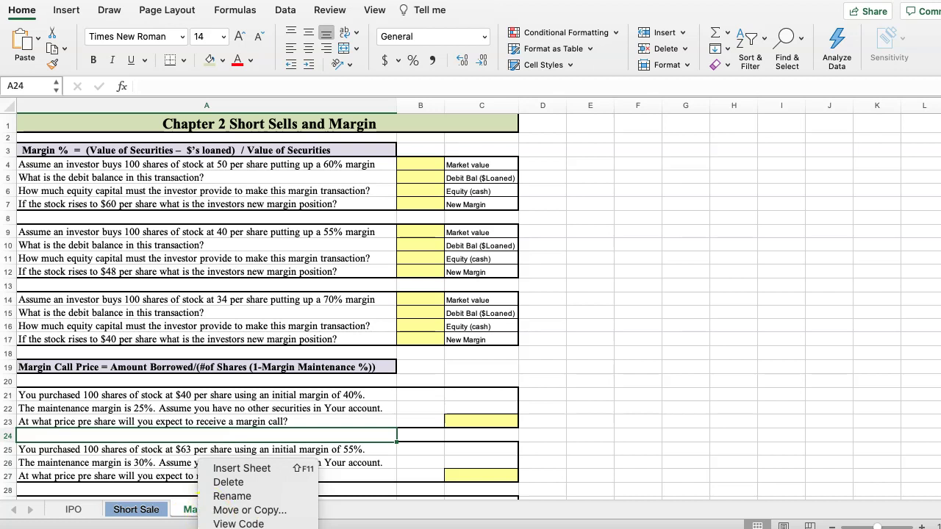
{"action": "mouse_move", "coordinate": [228, 527]}
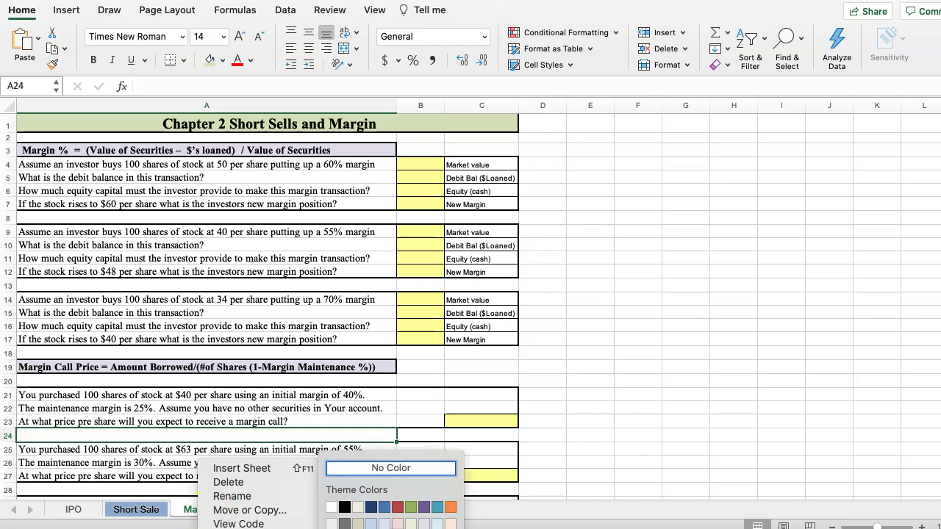
{"action": "left_click", "coordinate": [397, 524]}
{"action": "left_click", "coordinate": [184, 409]}
- Return to the IPO sheet and set its sheet tab color to light green
{"action": "left_click", "coordinate": [81, 509]}
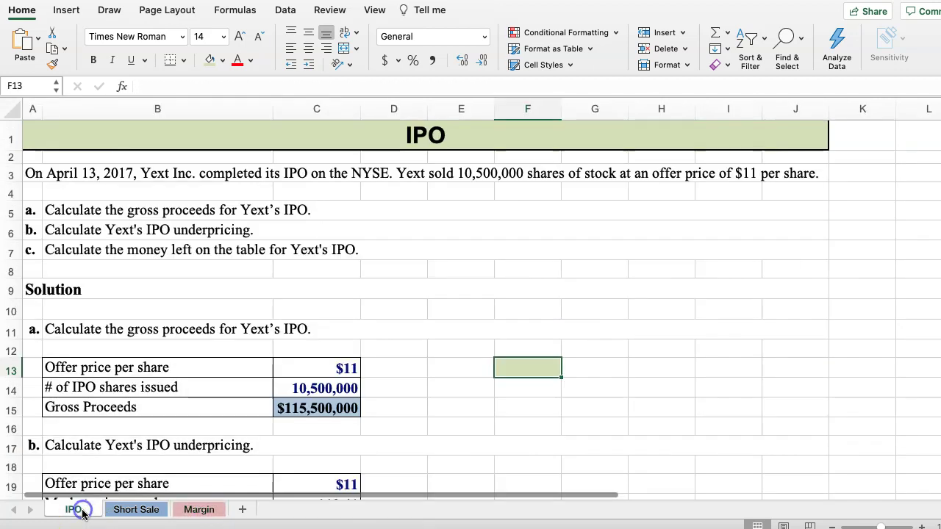
{"action": "right_click", "coordinate": [82, 512]}
{"action": "left_click", "coordinate": [207, 512]}
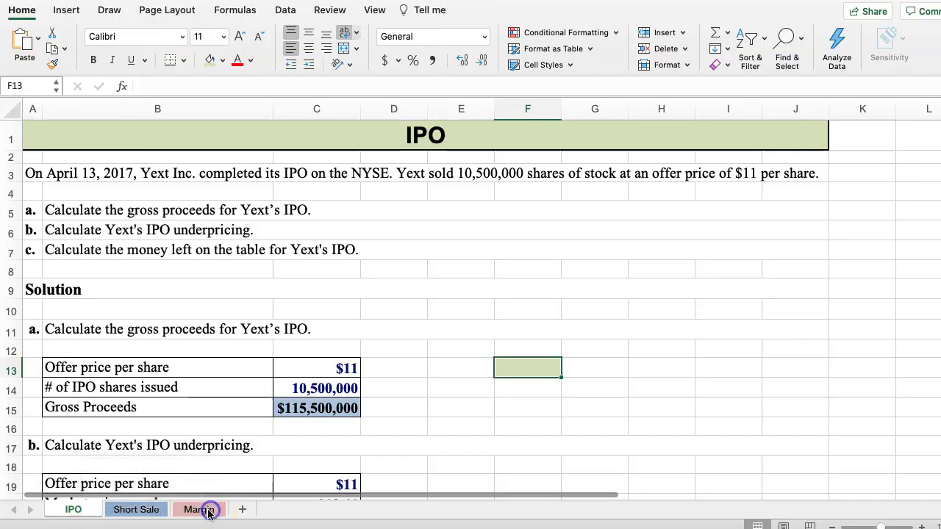
{"action": "left_click", "coordinate": [133, 508]}
{"action": "left_click", "coordinate": [81, 510]}
{"action": "right_click", "coordinate": [85, 509]}
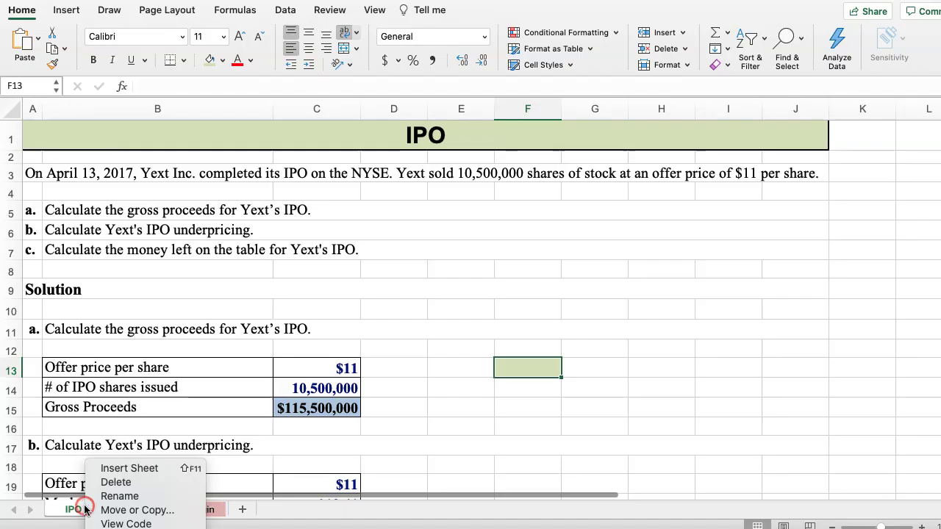
{"action": "mouse_move", "coordinate": [129, 527]}
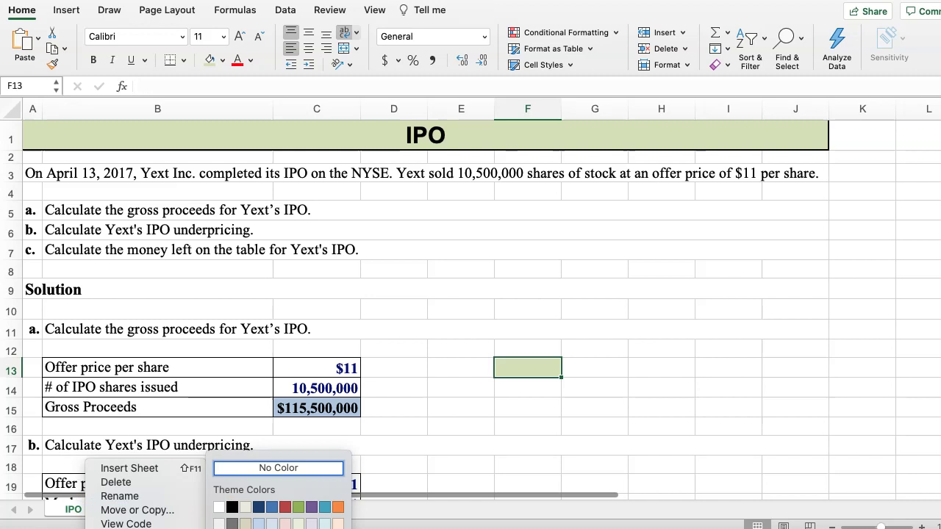
{"action": "left_click", "coordinate": [211, 450]}
{"action": "left_click", "coordinate": [235, 445]}
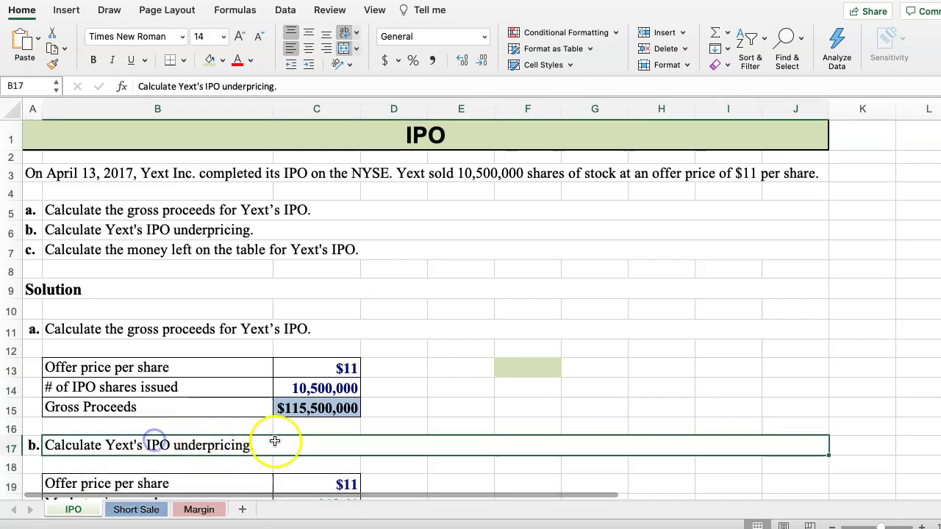
- Remove the fill color from cell F13 on the IPO sheet
{"action": "left_click", "coordinate": [507, 367]}
{"action": "left_click", "coordinate": [222, 65]}
{"action": "left_click", "coordinate": [248, 86]}
{"action": "left_click", "coordinate": [393, 308]}
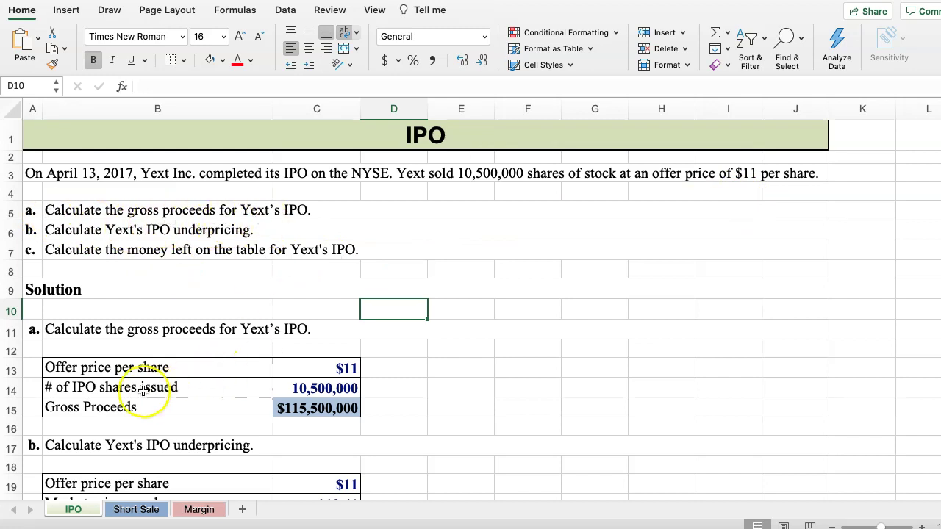
- Calculate Gross Proceeds in C15 with a formula multiplying the offer price in C13 by the shares issued in C14
{"action": "scroll", "coordinate": [261, 388], "scroll_direction": "down", "scroll_amount": 1}
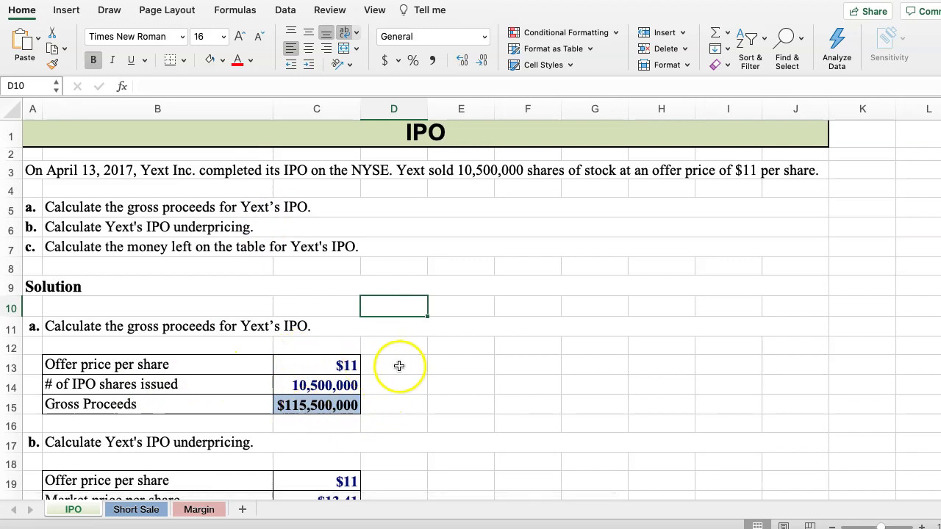
{"action": "left_click", "coordinate": [323, 363]}
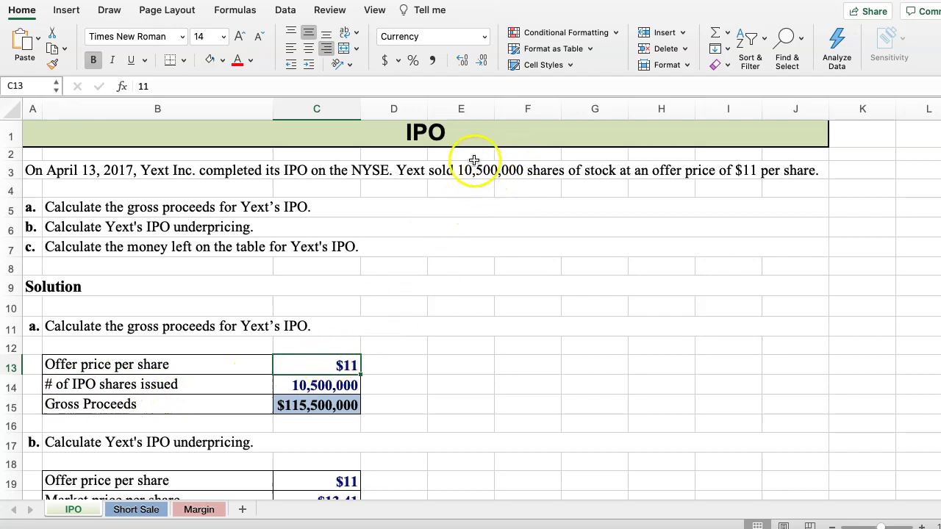
{"action": "left_click", "coordinate": [301, 384]}
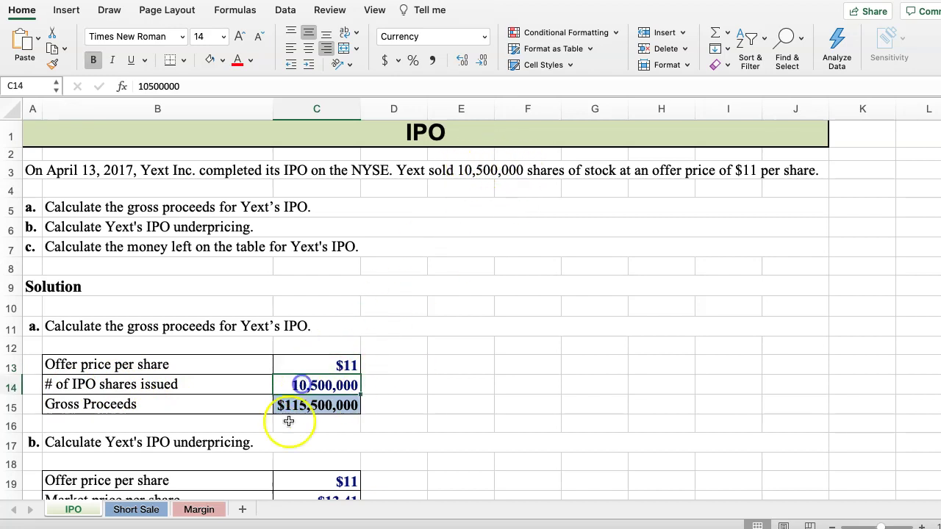
{"action": "left_click", "coordinate": [301, 406]}
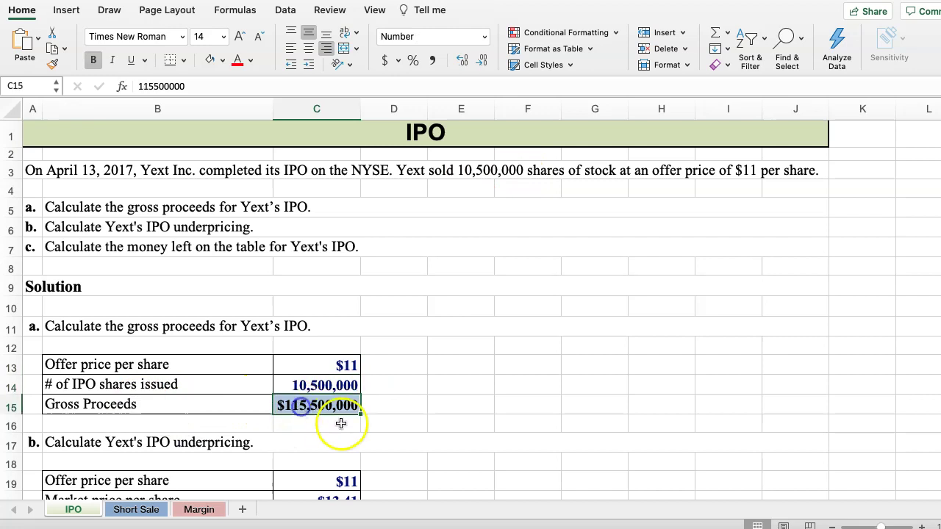
{"action": "type", "text": "+"}
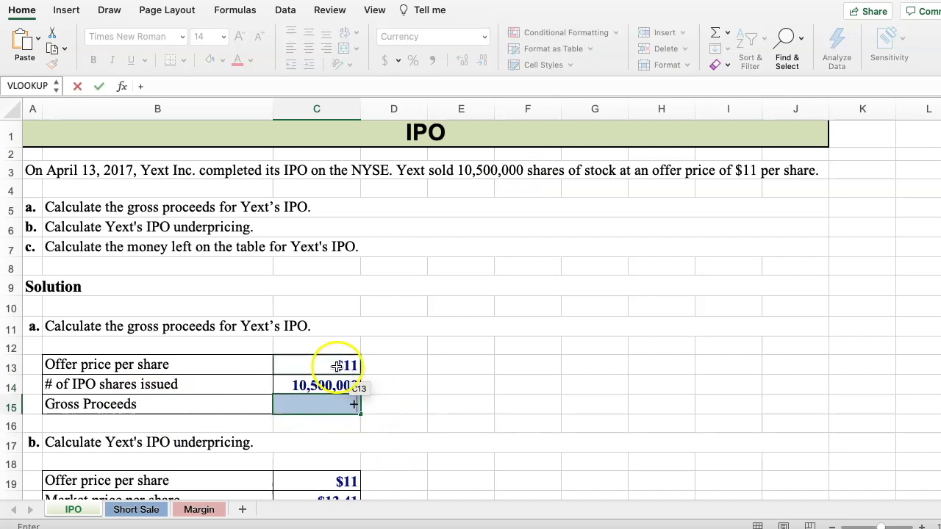
{"action": "left_click", "coordinate": [335, 365]}
{"action": "type", "text": "*"}
{"action": "left_click", "coordinate": [325, 385]}
{"action": "key", "text": "Return"}
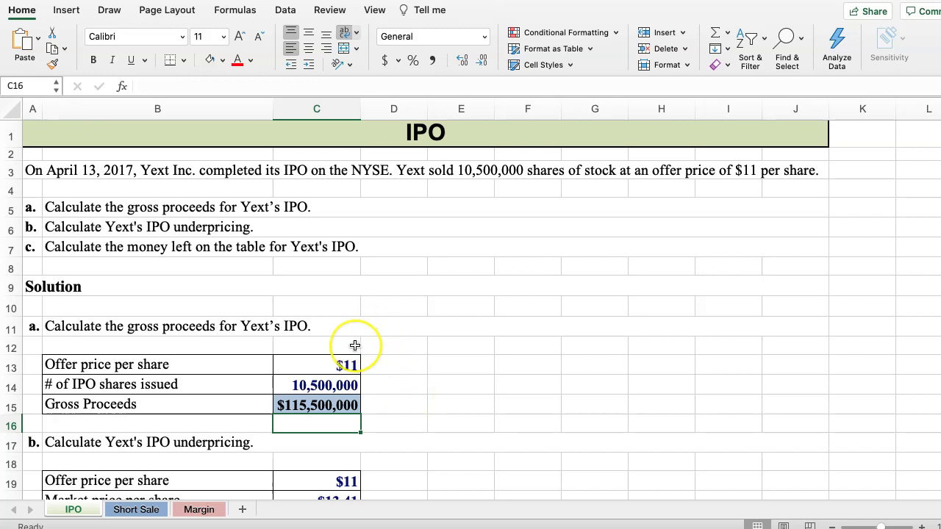
- Calculate IPO underpricing in C21 with the formula +(C20-C19)/C19, using the market and offer prices
{"action": "scroll", "coordinate": [356, 344], "scroll_direction": "down", "scroll_amount": 1}
{"action": "scroll", "coordinate": [356, 344], "scroll_direction": "down", "scroll_amount": 5}
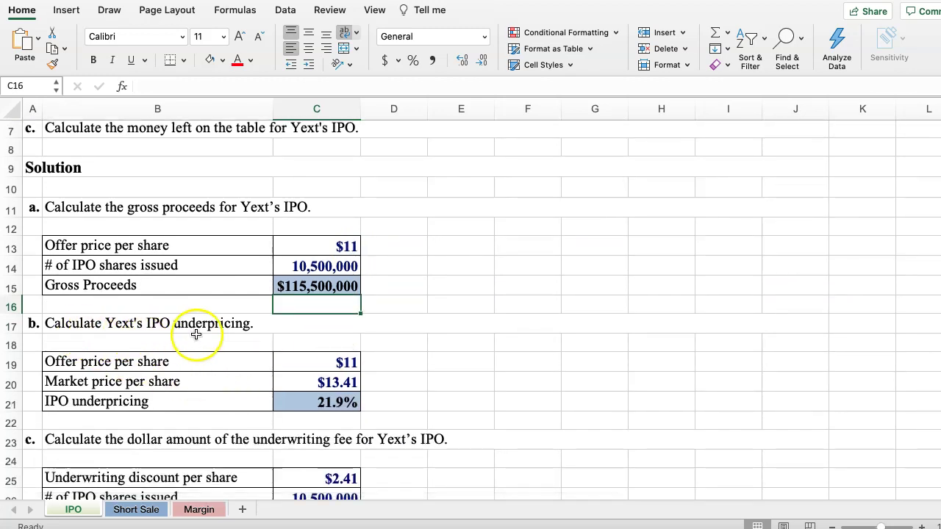
{"action": "left_click", "coordinate": [309, 365]}
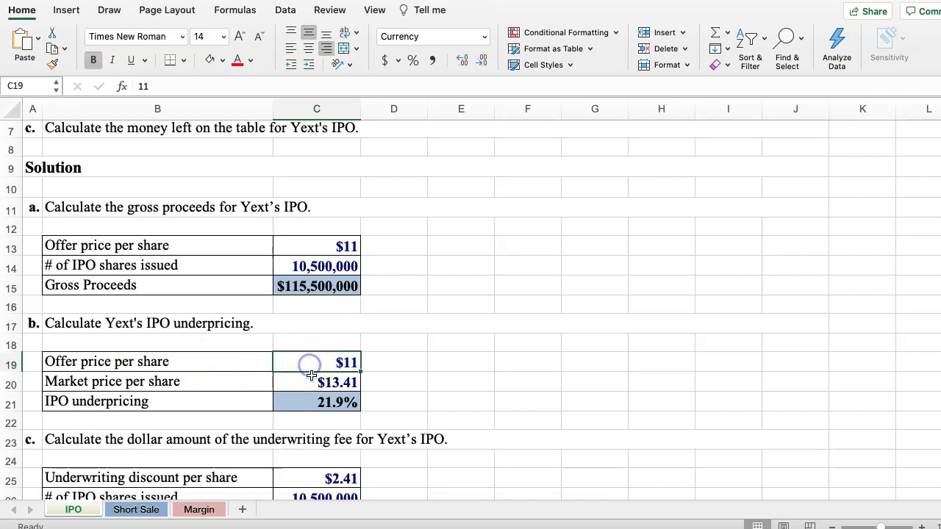
{"action": "left_click", "coordinate": [311, 384]}
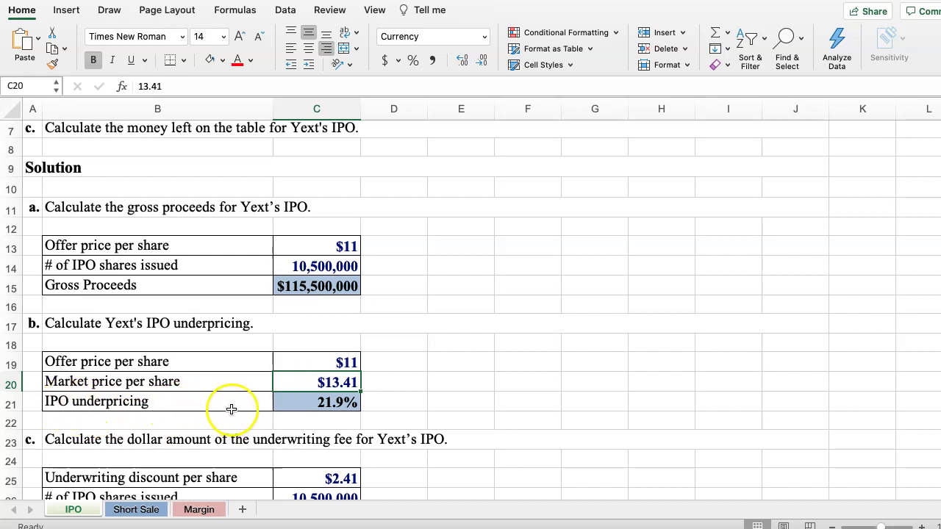
{"action": "left_click", "coordinate": [312, 401]}
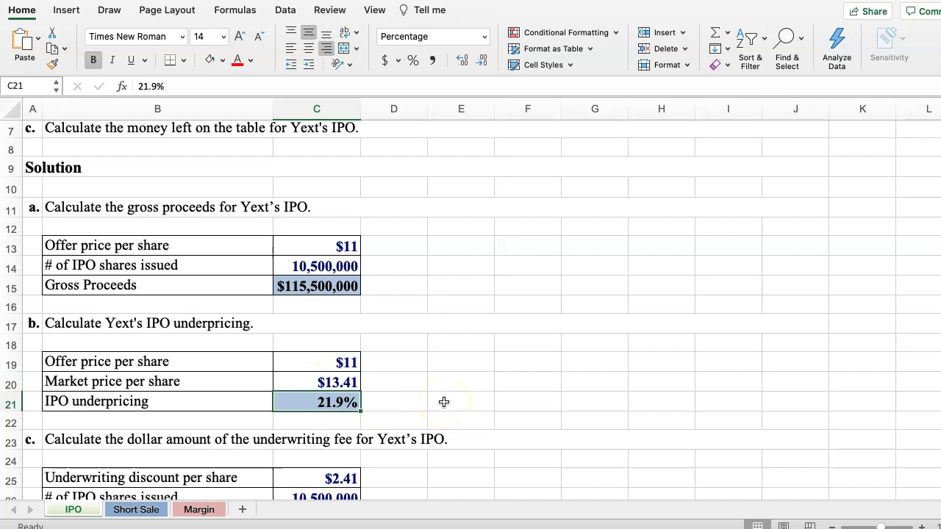
{"action": "type", "text": "+"}
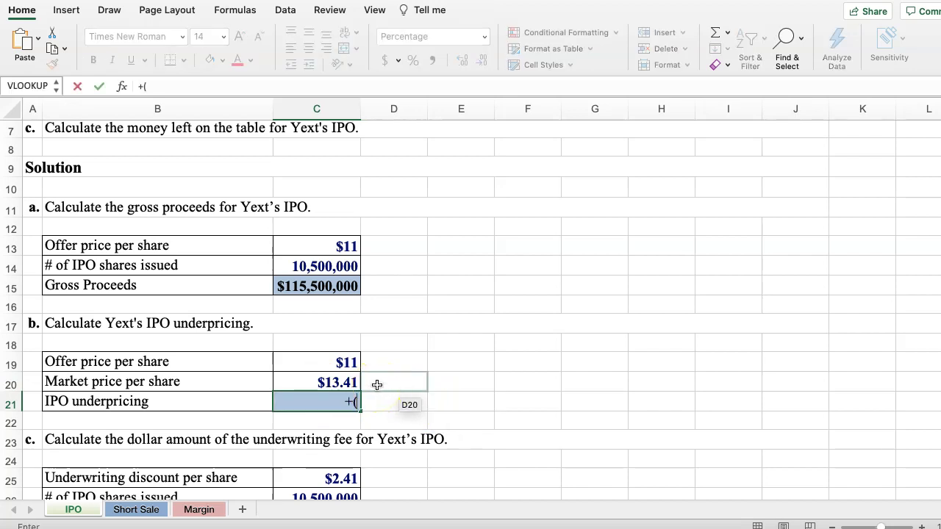
{"action": "type", "text": "("}
{"action": "left_click", "coordinate": [339, 385]}
{"action": "type", "text": "-"}
{"action": "left_click", "coordinate": [329, 364]}
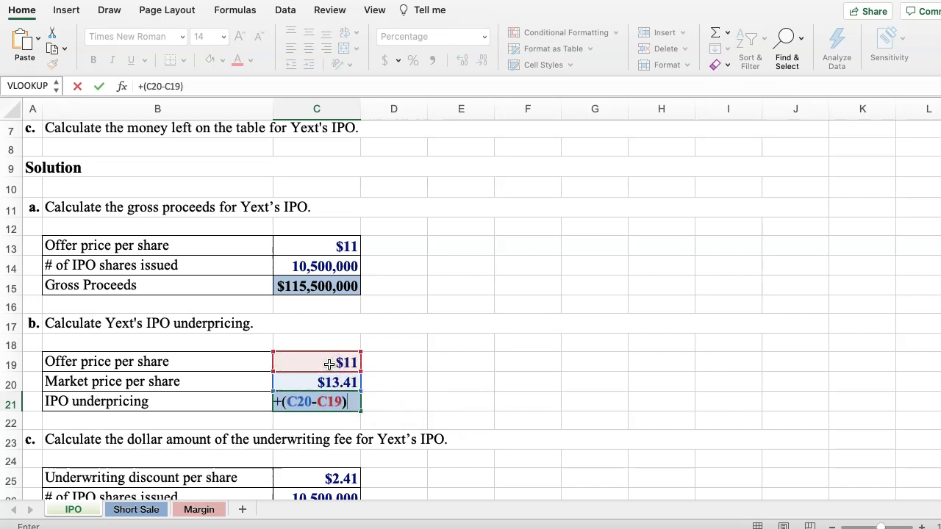
{"action": "type", "text": ")/"}
{"action": "left_click", "coordinate": [328, 363]}
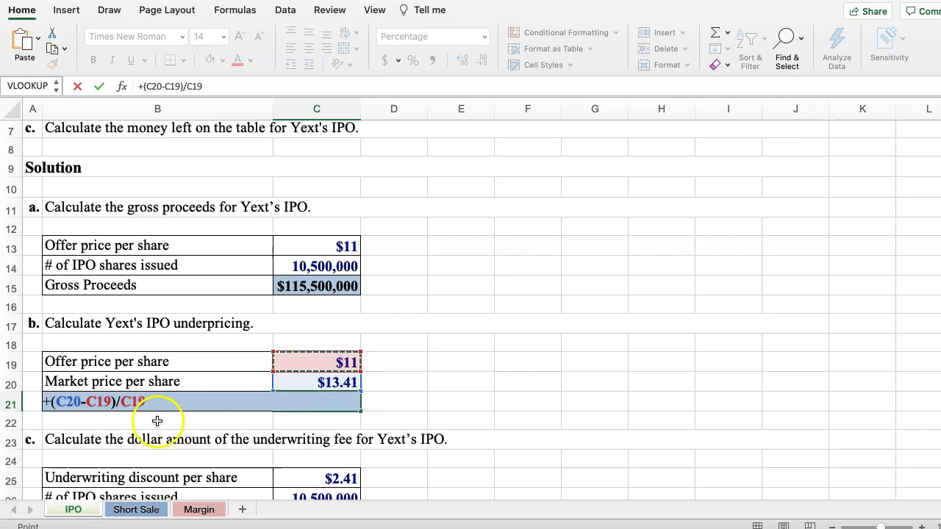
{"action": "key", "text": "Return"}
{"action": "left_click", "coordinate": [294, 402]}
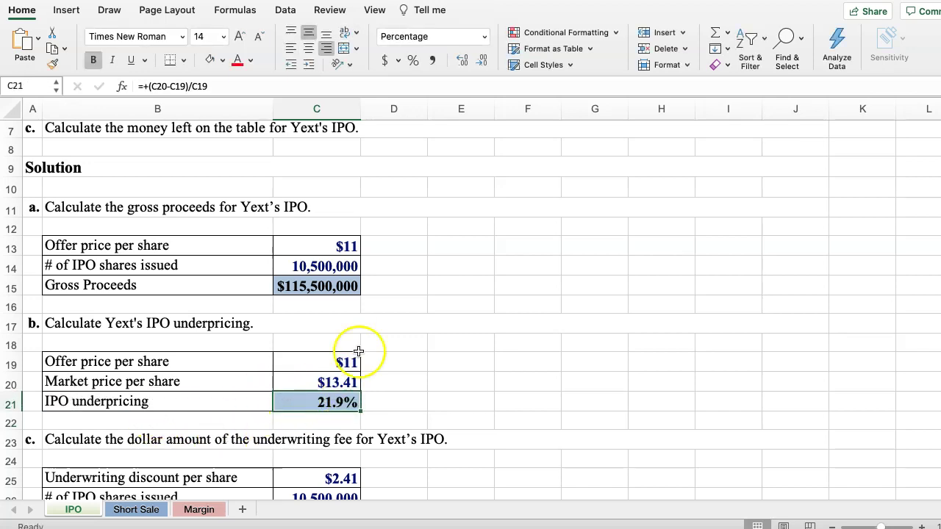
- Calculate the underwriting discount per share in C25 with the formula +C20-C19, subtracting the offer price from the market price
{"action": "scroll", "coordinate": [408, 224], "scroll_direction": "down", "scroll_amount": 2}
{"action": "scroll", "coordinate": [410, 228], "scroll_direction": "down", "scroll_amount": 2}
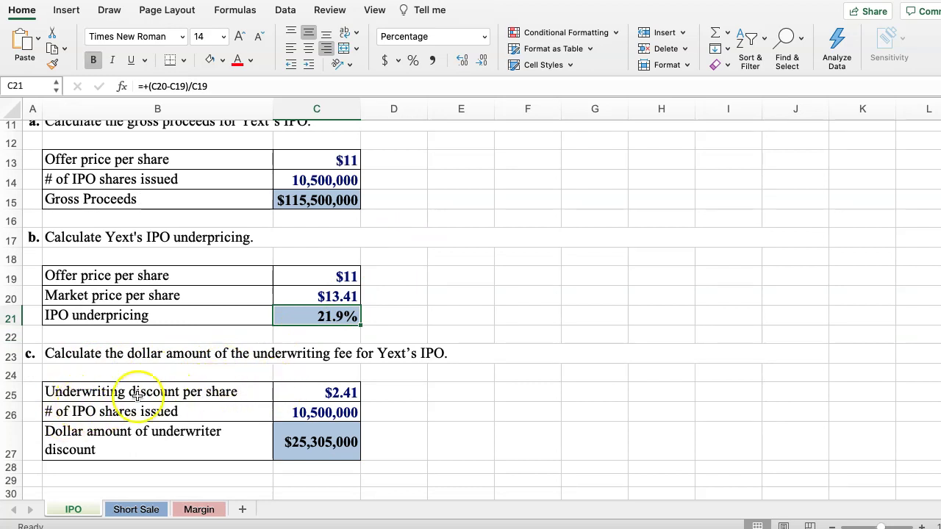
{"action": "scroll", "coordinate": [426, 389], "scroll_direction": "up", "scroll_amount": 5}
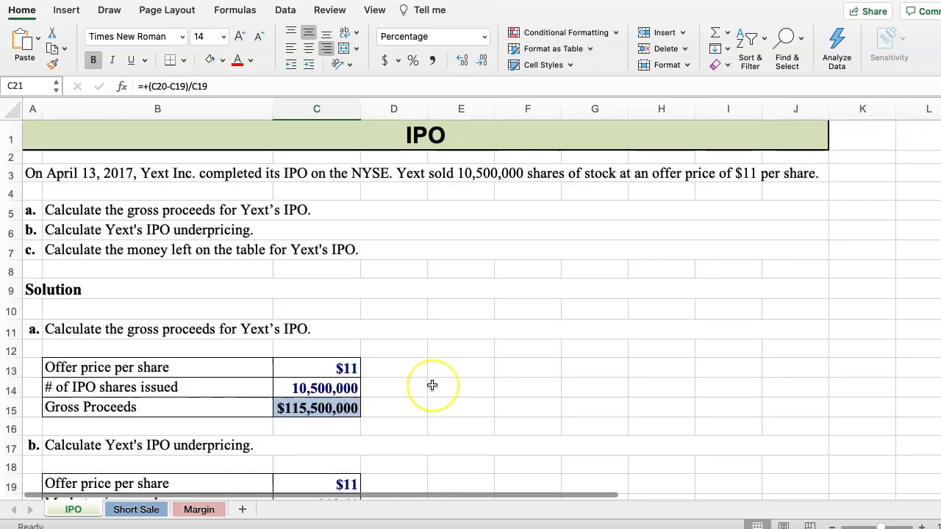
{"action": "scroll", "coordinate": [432, 385], "scroll_direction": "down", "scroll_amount": 5}
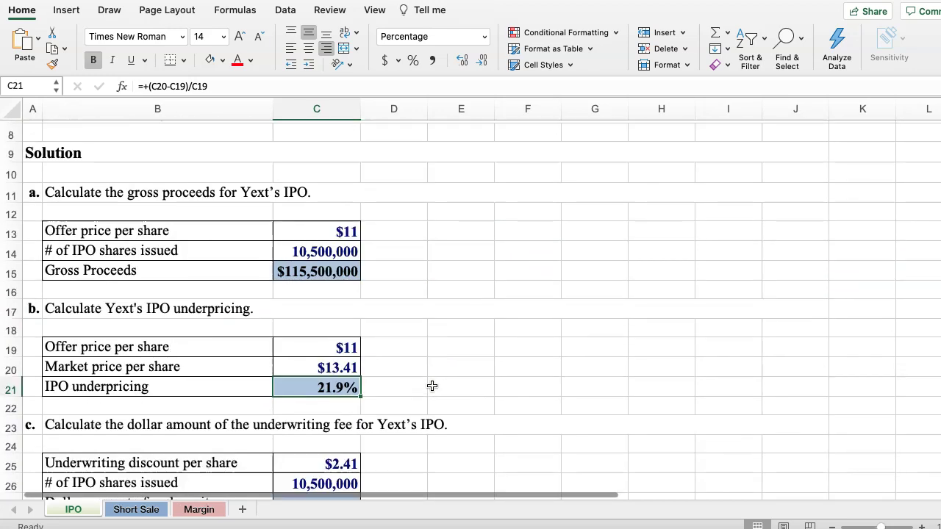
{"action": "left_click", "coordinate": [305, 407]}
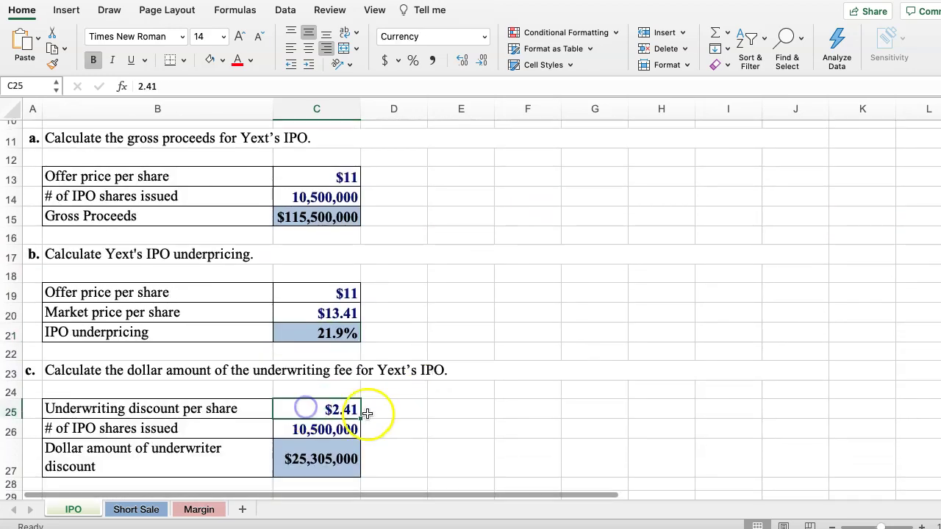
{"action": "scroll", "coordinate": [412, 405], "scroll_direction": "down", "scroll_amount": 1}
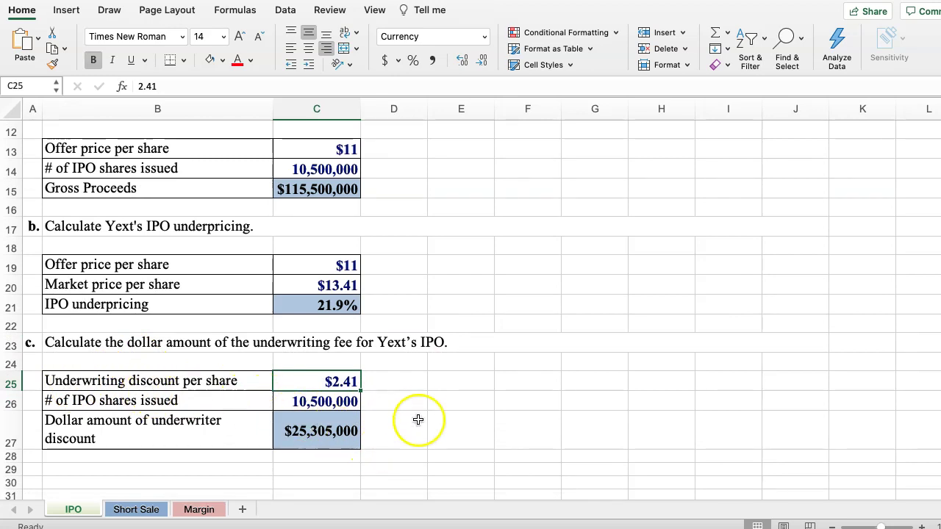
{"action": "type", "text": "+"}
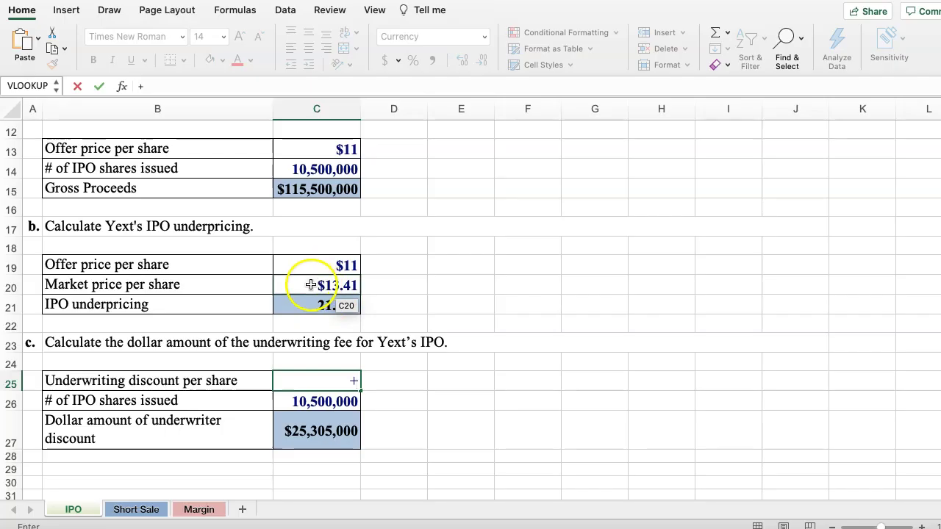
{"action": "left_click", "coordinate": [311, 285]}
{"action": "type", "text": "-"}
{"action": "left_click", "coordinate": [305, 264]}
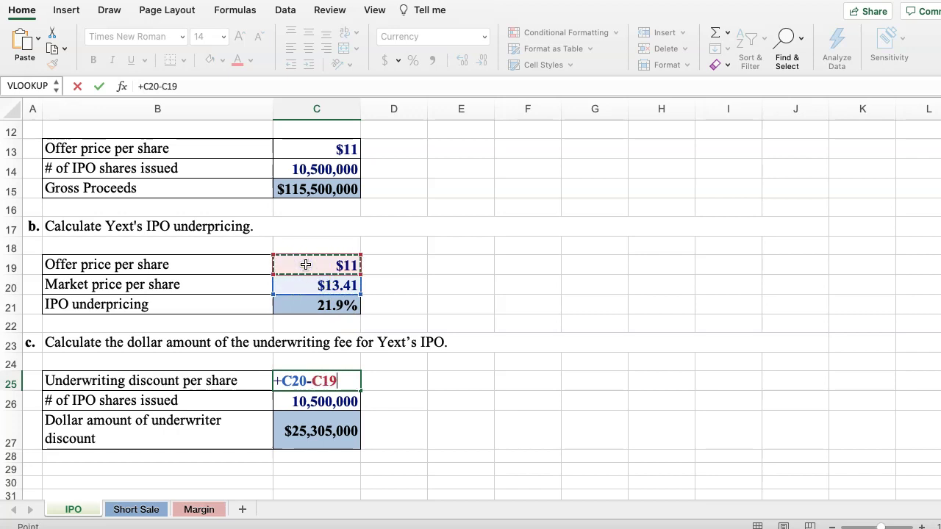
{"action": "key", "text": "Return"}
{"action": "left_click", "coordinate": [320, 378]}
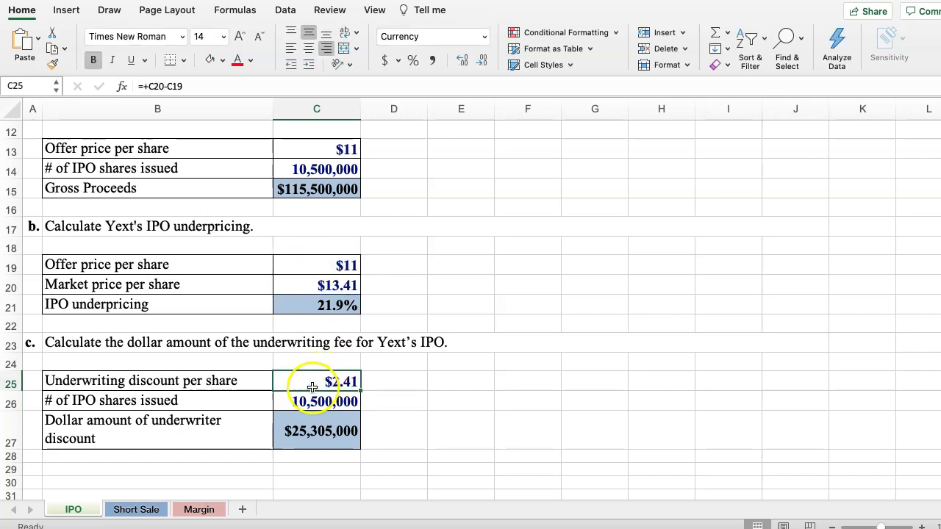
- Calculate the dollar amount of underwriter discount in C27 with the formula +C25*C26, multiplying the per-share discount by the shares issued
{"action": "left_click", "coordinate": [294, 401]}
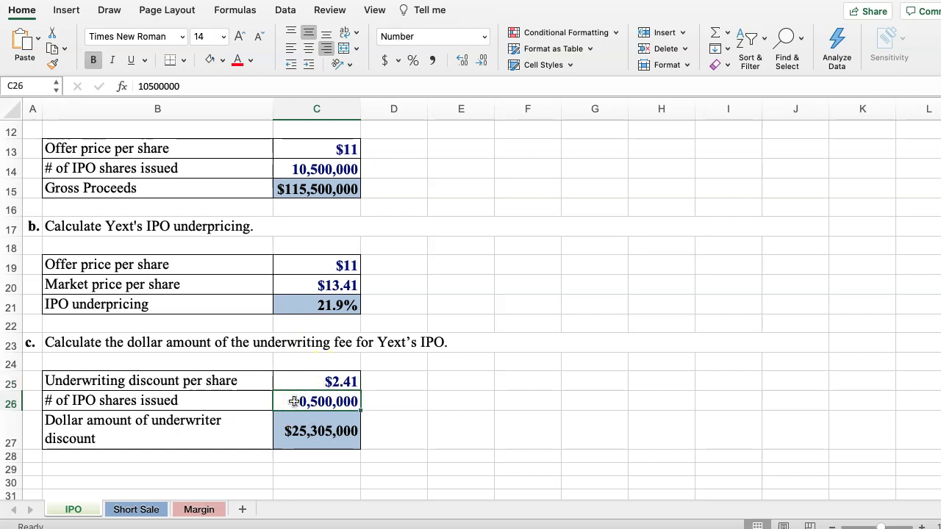
{"action": "scroll", "coordinate": [405, 378], "scroll_direction": "up", "scroll_amount": 5}
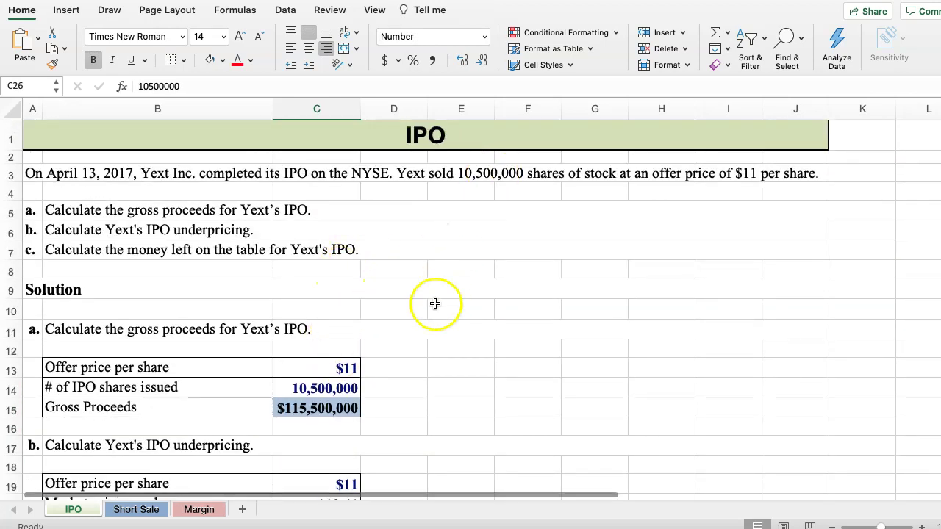
{"action": "scroll", "coordinate": [435, 304], "scroll_direction": "down", "scroll_amount": 5}
{"action": "left_click", "coordinate": [316, 421]}
{"action": "type", "text": "+"}
{"action": "left_click", "coordinate": [316, 373]}
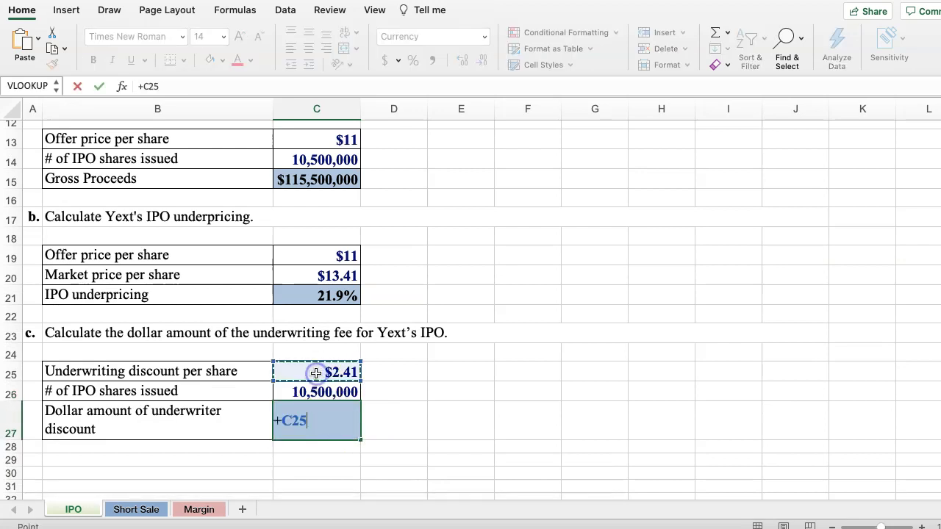
{"action": "type", "text": "*"}
{"action": "left_click", "coordinate": [316, 392]}
{"action": "key", "text": "Return"}
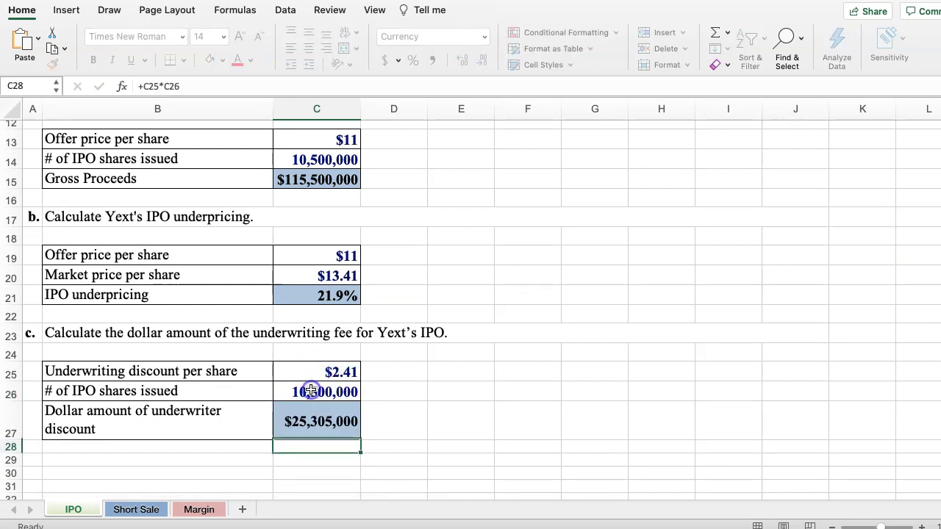
{"action": "left_click", "coordinate": [307, 429]}
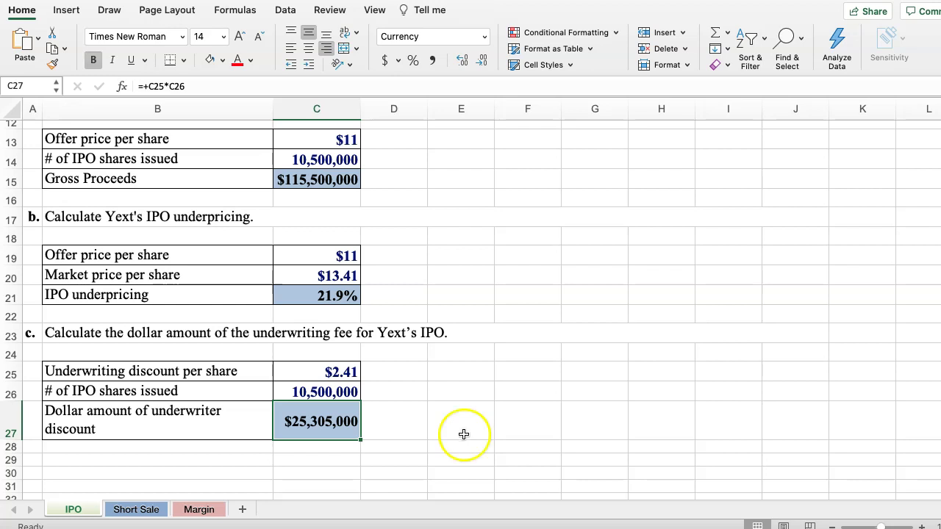
- Switch to the Short Sale sheet and enlarge its zoom, comparing it with the IPO sheet
{"action": "scroll", "coordinate": [313, 297], "scroll_direction": "up", "scroll_amount": 5}
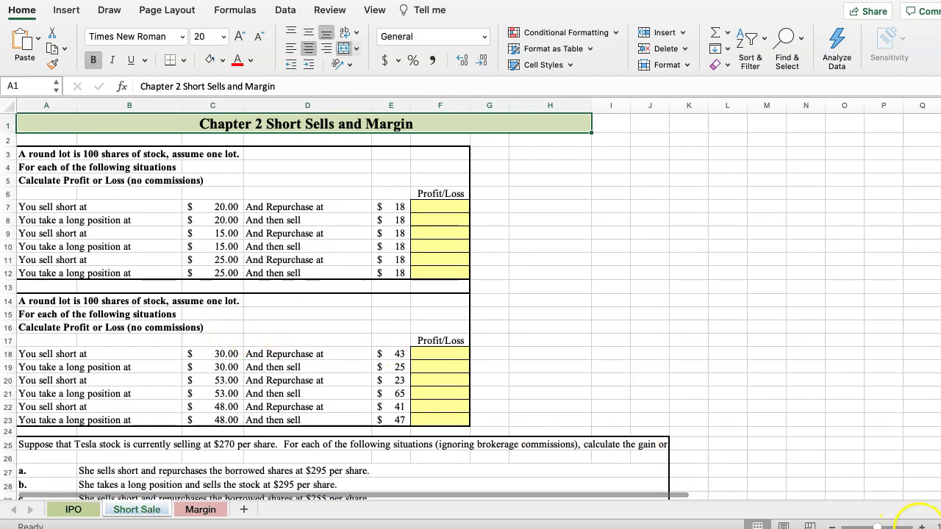
{"action": "left_click", "coordinate": [921, 526]}
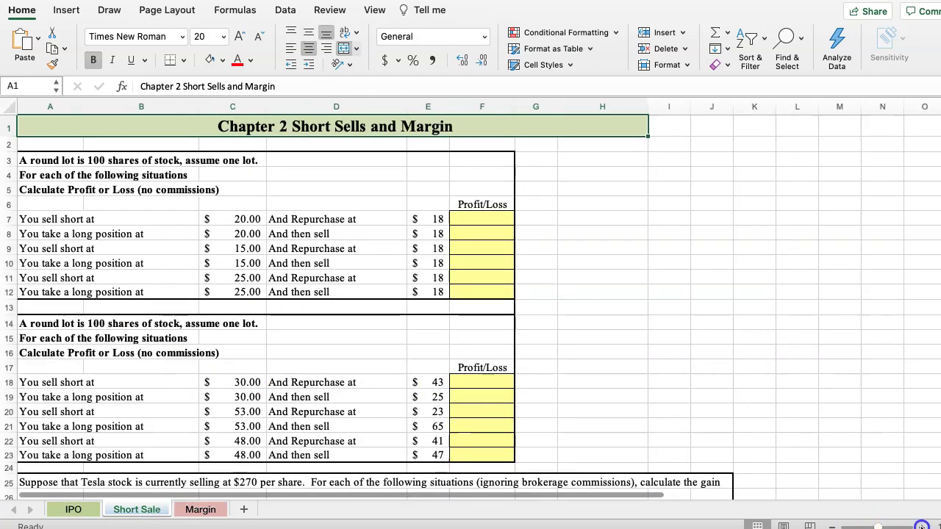
{"action": "left_click", "coordinate": [921, 526]}
{"action": "left_click", "coordinate": [921, 526]}
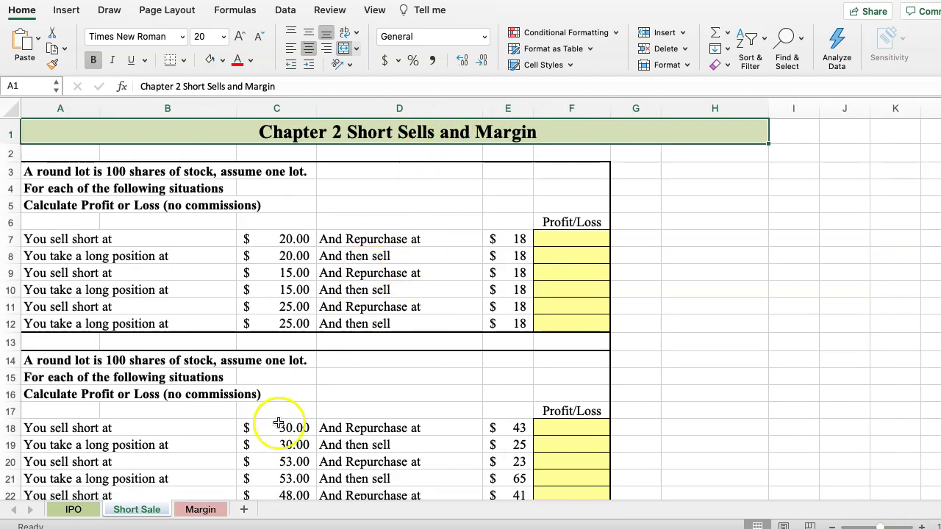
{"action": "left_click", "coordinate": [73, 510]}
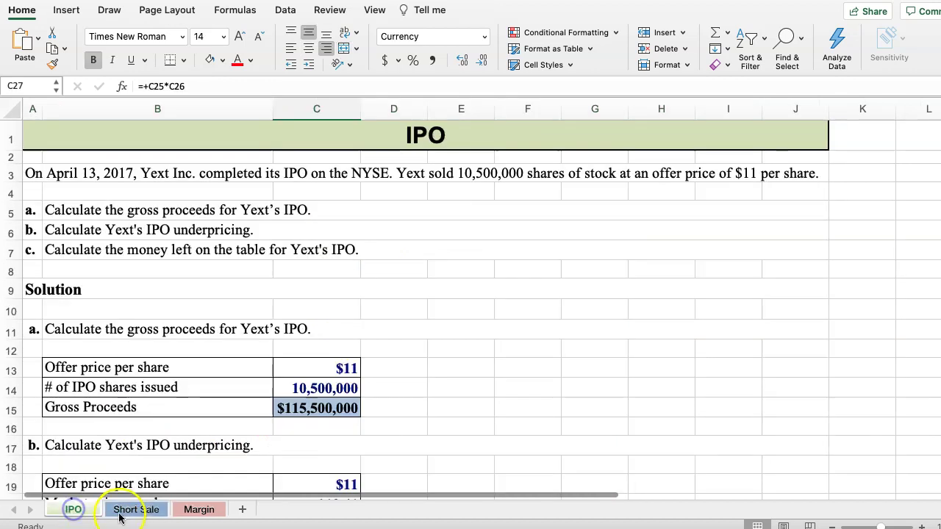
{"action": "left_click", "coordinate": [129, 509]}
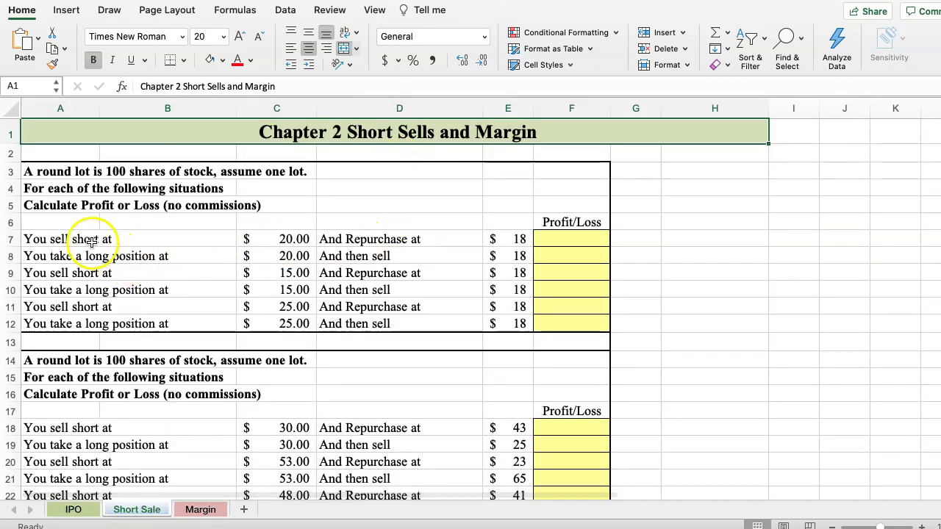
- Calculate the first short sale's Profit/Loss in F7 with the formula +(C7-E7)*100, using the sell and repurchase prices for one round lot
{"action": "left_click_drag", "start_coordinate": [73, 238], "coordinate": [285, 238]}
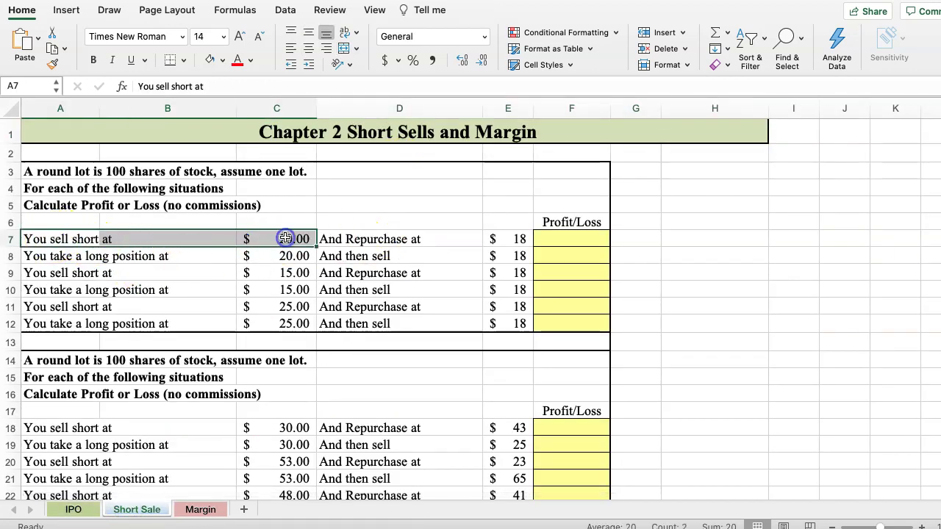
{"action": "left_click_drag", "start_coordinate": [360, 239], "coordinate": [511, 244]}
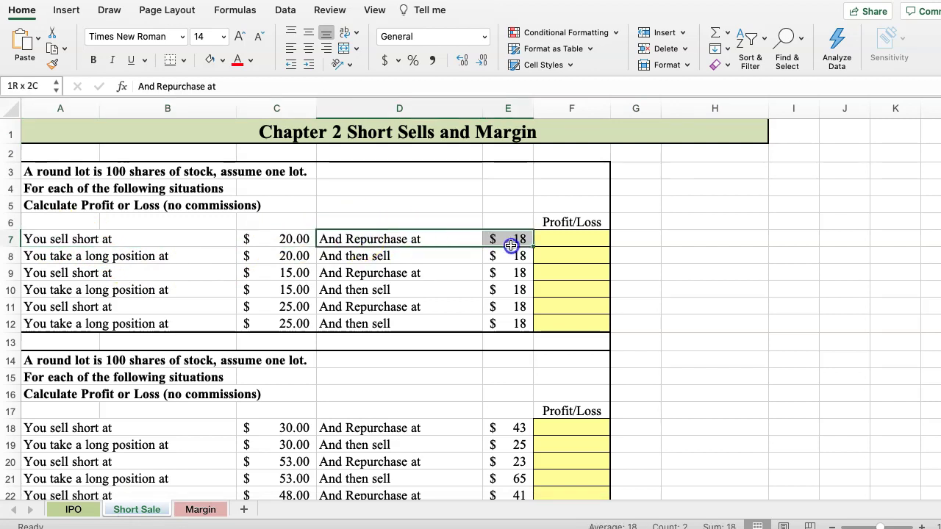
{"action": "left_click", "coordinate": [569, 240]}
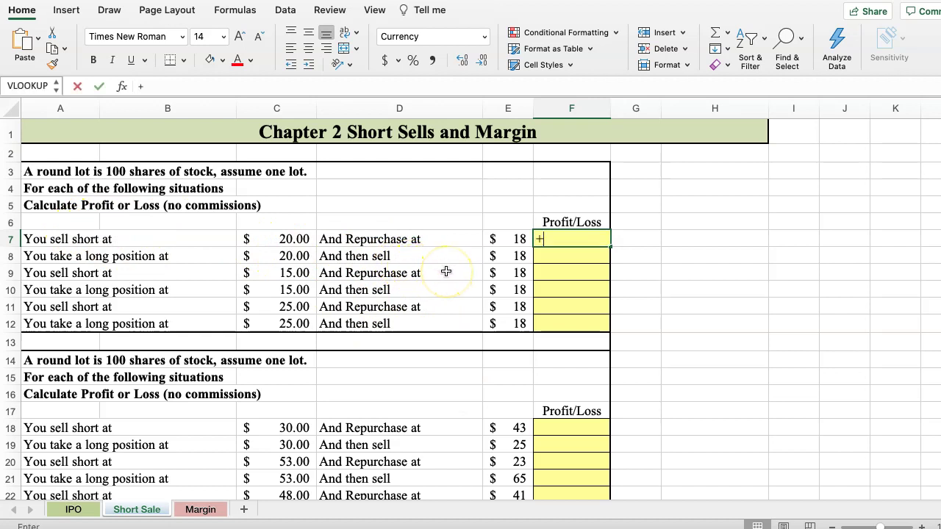
{"action": "left_click", "coordinate": [263, 239]}
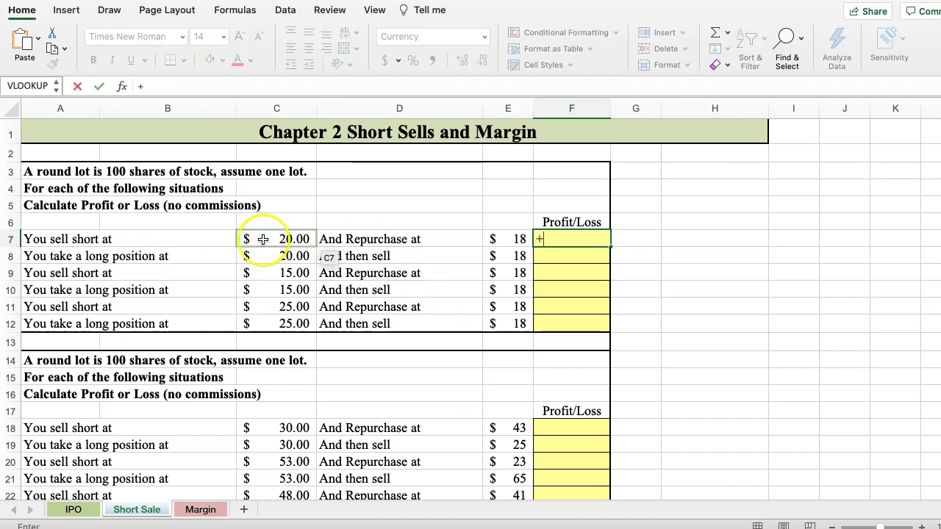
{"action": "left_click", "coordinate": [266, 240]}
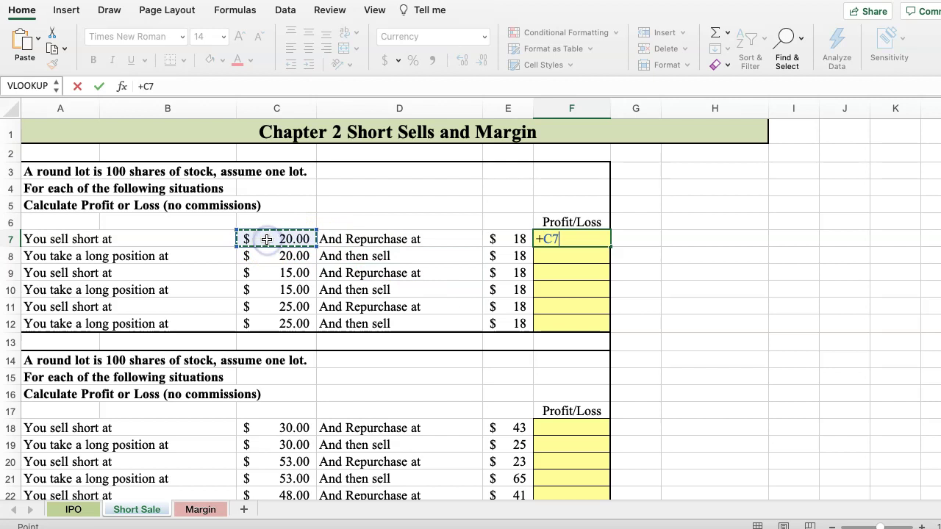
{"action": "left_click", "coordinate": [499, 239]}
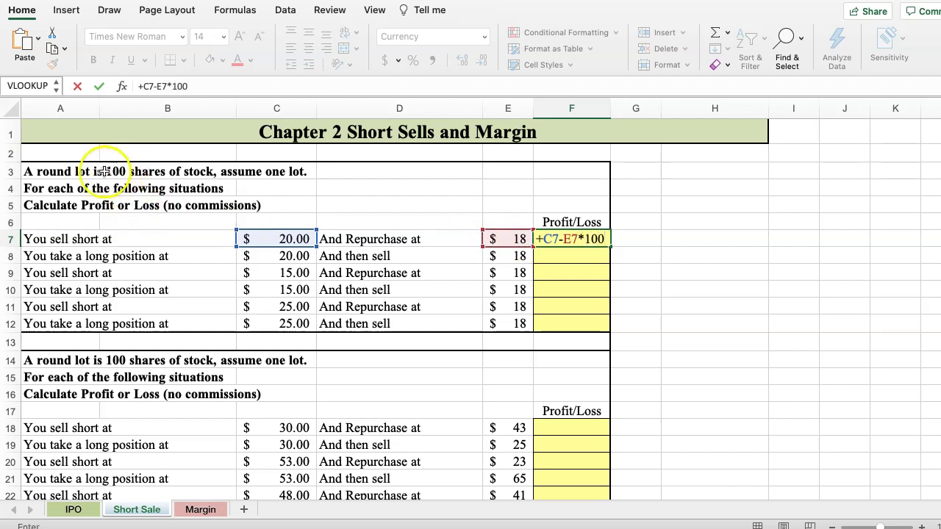
{"action": "left_click", "coordinate": [143, 86]}
{"action": "type", "text": "("}
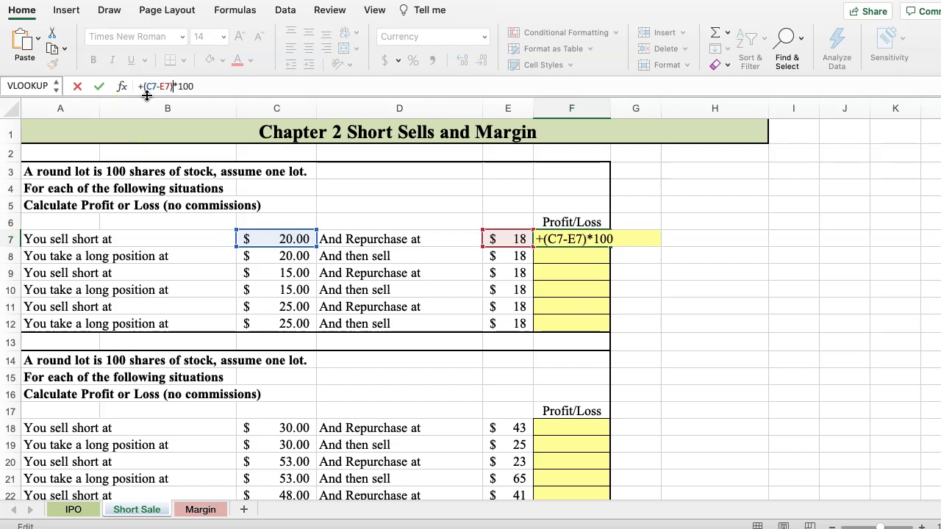
{"action": "key", "text": "Return"}
{"action": "left_click", "coordinate": [550, 240]}
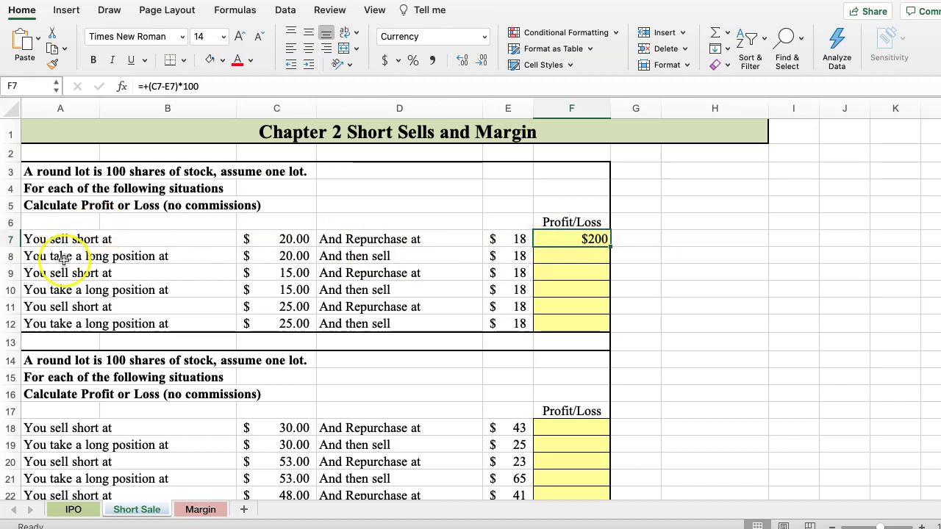
- Calculate the first long position's Profit/Loss in F8 with the formula +(E8-C8)*100, subtracting the purchase price from the selling price
{"action": "left_click", "coordinate": [550, 263]}
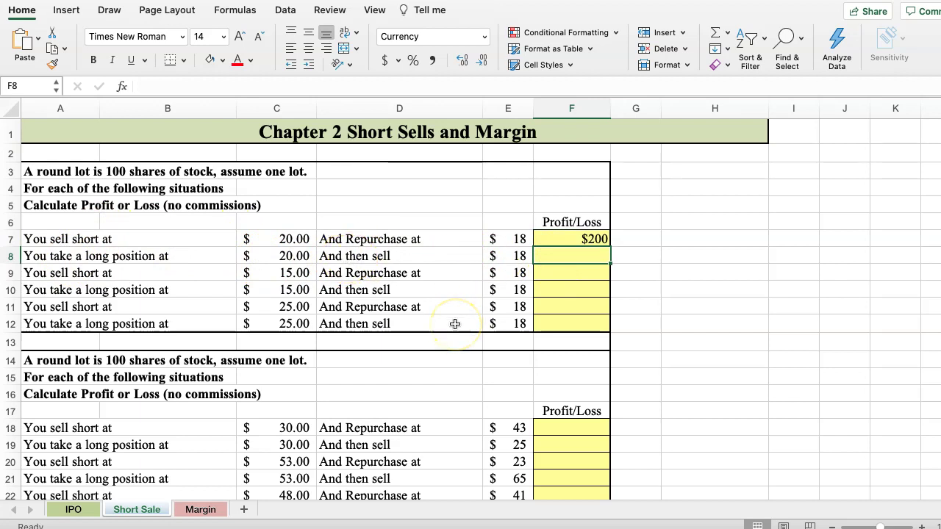
{"action": "type", "text": "+("}
{"action": "left_click", "coordinate": [507, 255]}
{"action": "type", "text": "-"}
{"action": "left_click", "coordinate": [282, 256]}
{"action": "type", "text": ")*100"}
{"action": "key", "text": "Return"}
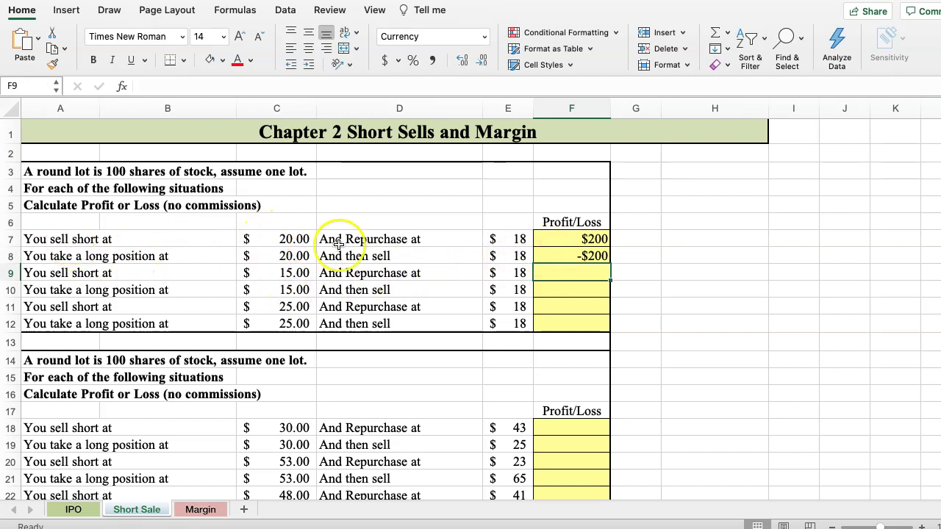
- Review the F7 short sale formula and examine the short and long position prices in rows 9 to 11
{"action": "left_click", "coordinate": [494, 240]}
{"action": "left_click", "coordinate": [564, 240]}
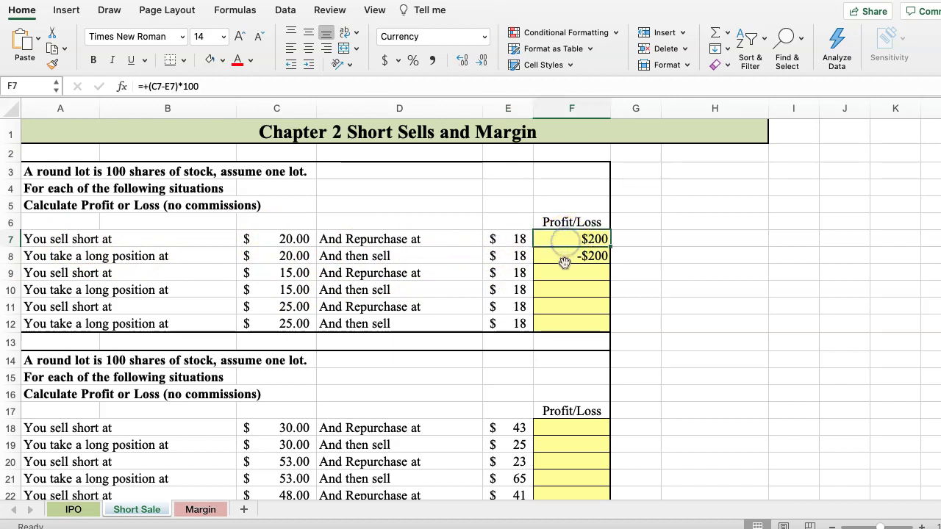
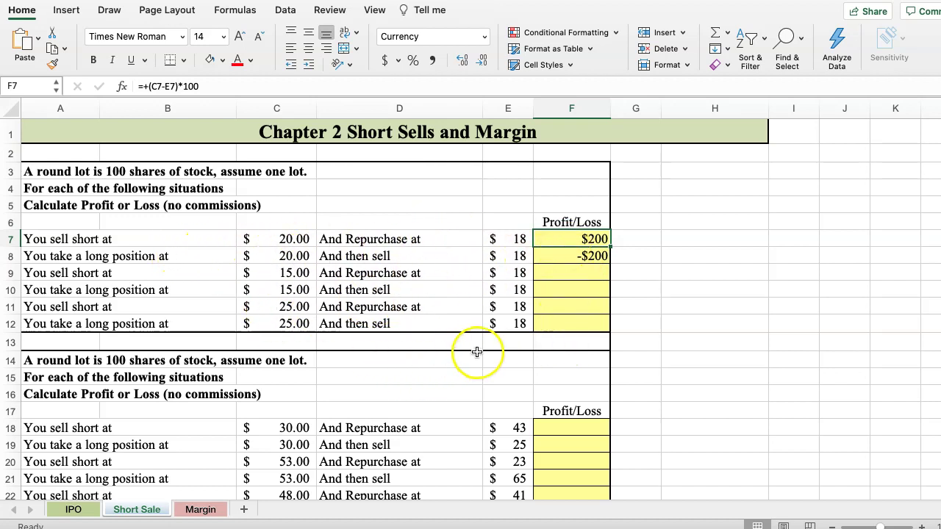
{"action": "scroll", "coordinate": [475, 343], "scroll_direction": "down", "scroll_amount": 4}
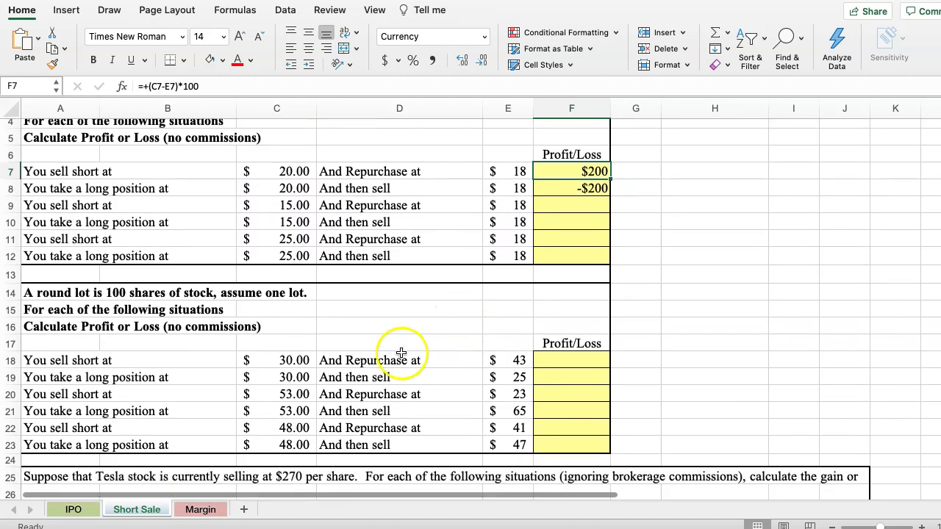
{"action": "scroll", "coordinate": [394, 294], "scroll_direction": "down", "scroll_amount": 1}
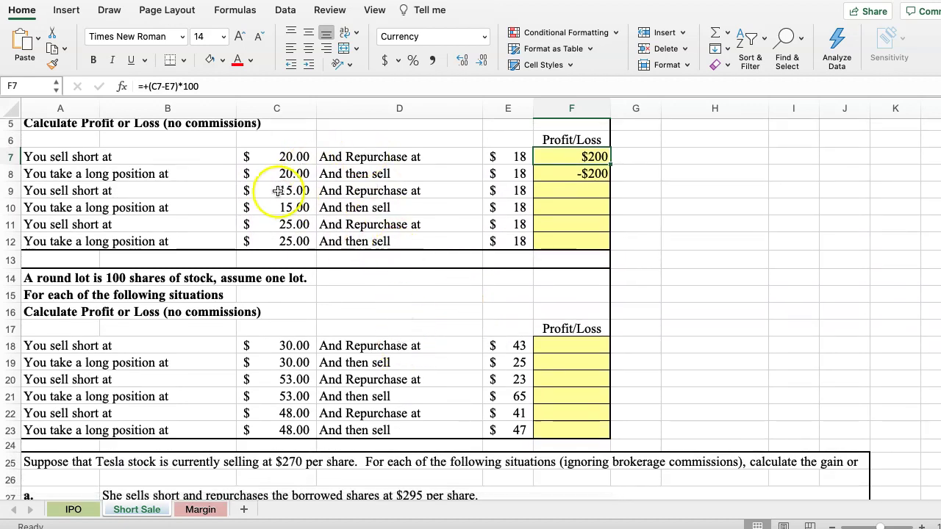
{"action": "left_click", "coordinate": [136, 191]}
{"action": "left_click", "coordinate": [55, 192]}
{"action": "left_click", "coordinate": [56, 209]}
{"action": "left_click", "coordinate": [286, 191]}
{"action": "left_click", "coordinate": [265, 209]}
{"action": "left_click", "coordinate": [514, 222]}
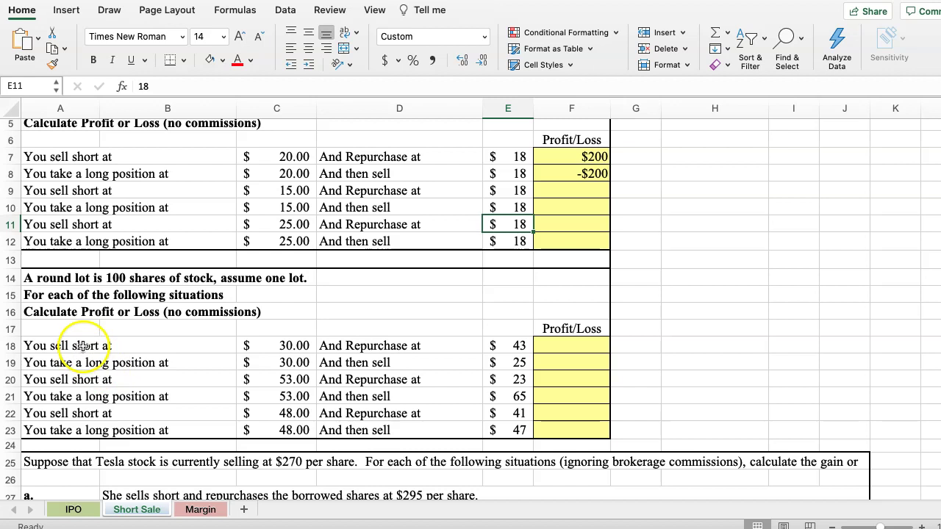
- Calculate the short sale's Profit/Loss in F18 with the formula +(C18-E18)*100, using the sell and repurchase prices
{"action": "left_click", "coordinate": [557, 344]}
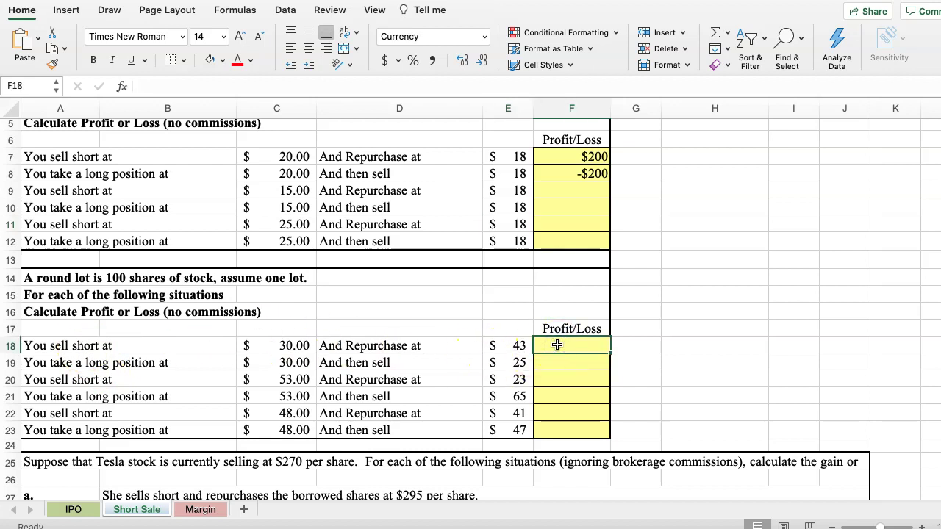
{"action": "type", "text": "+"}
{"action": "left_click", "coordinate": [288, 347]}
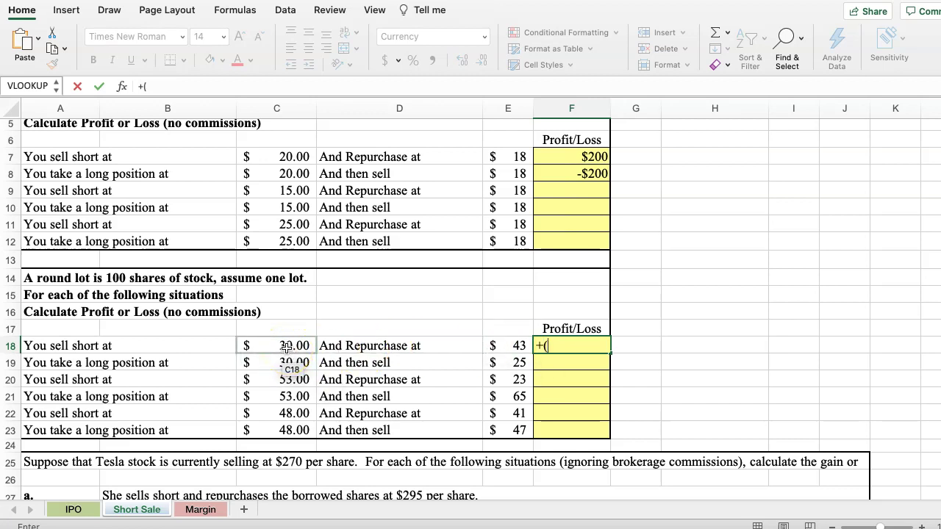
{"action": "type", "text": "("}
{"action": "left_click", "coordinate": [286, 347]}
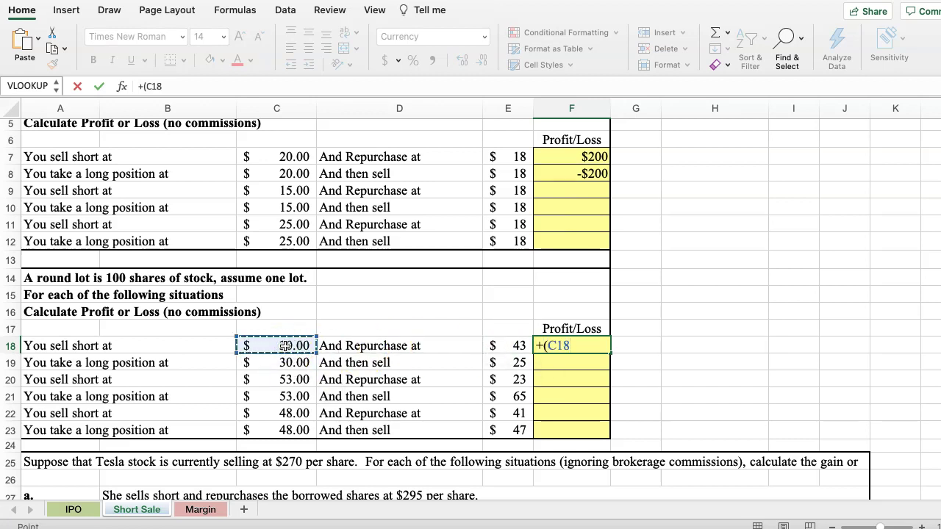
{"action": "left_click", "coordinate": [506, 347]}
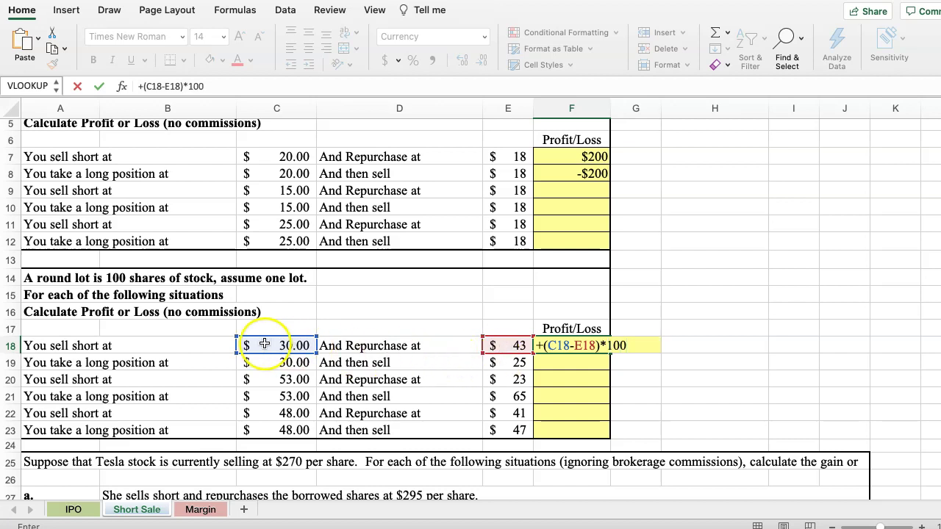
{"action": "type", "text": ")*100"}
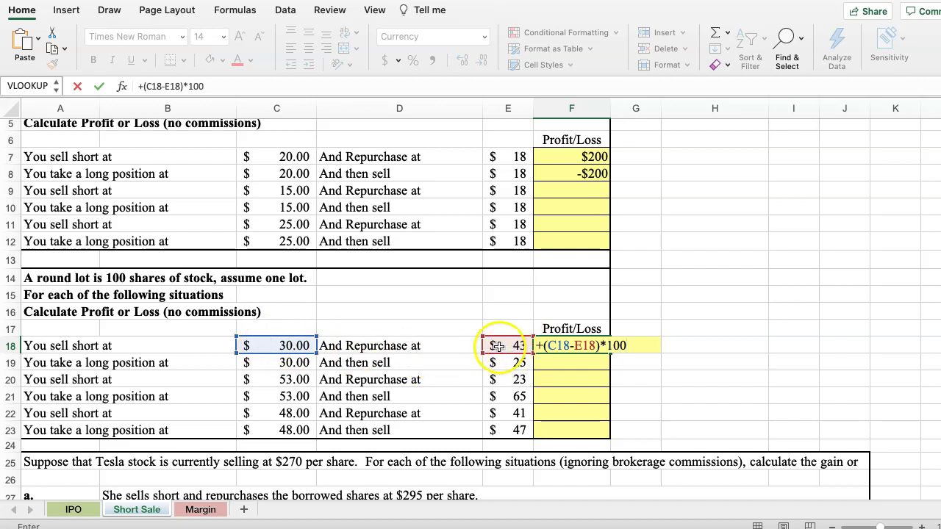
{"action": "key", "text": "Return"}
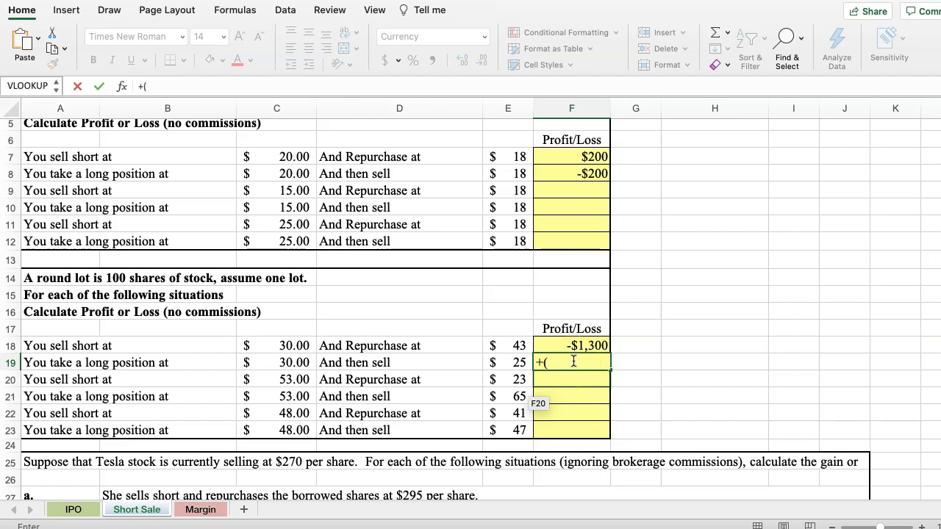
{"action": "left_click", "coordinate": [280, 363]}
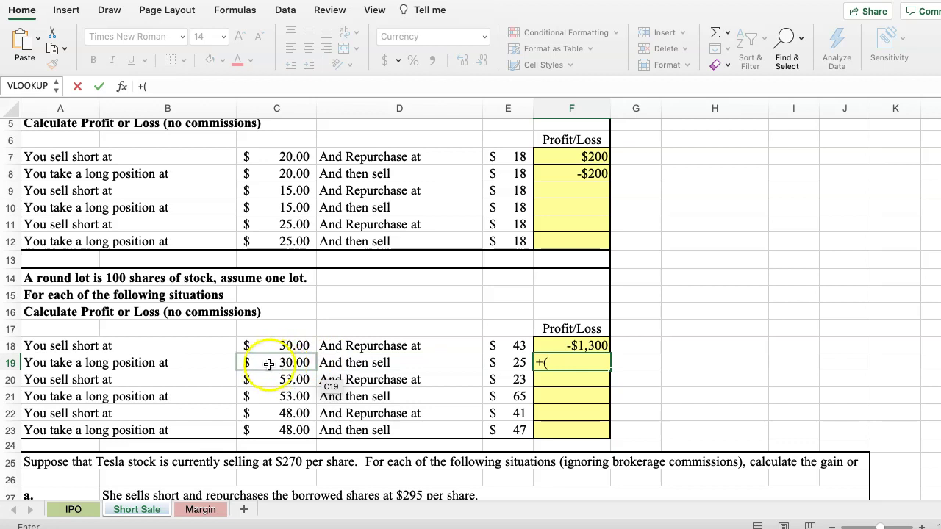
{"action": "left_click", "coordinate": [269, 365]}
{"action": "type", "text": "-"}
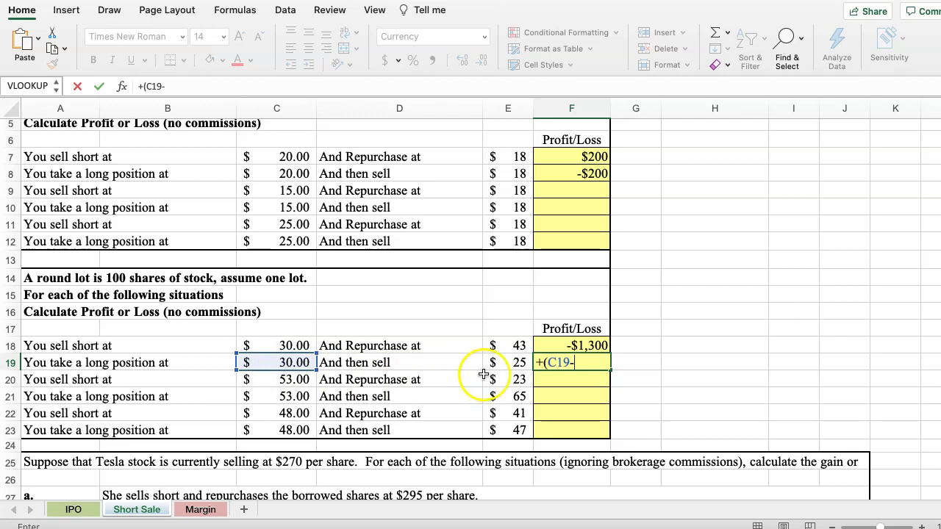
{"action": "left_click", "coordinate": [506, 365]}
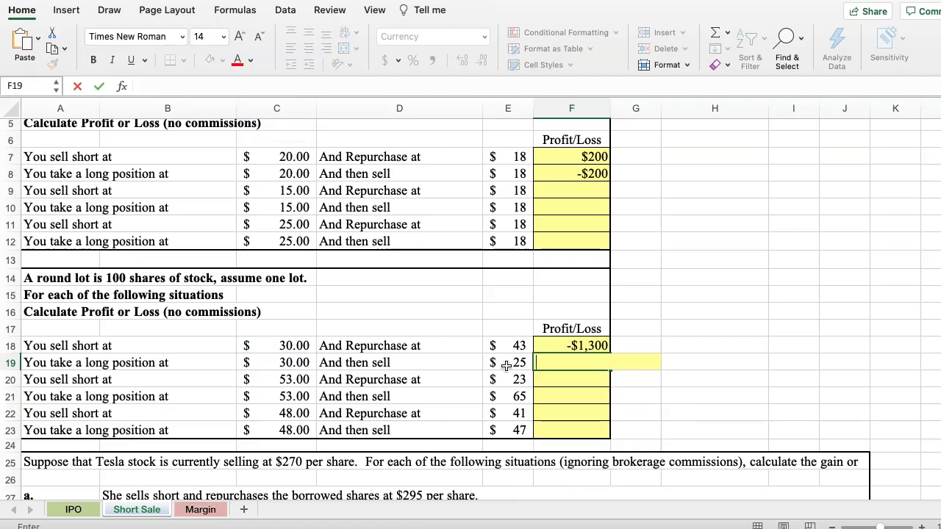
{"action": "left_click", "coordinate": [506, 363]}
{"action": "left_click", "coordinate": [505, 363]}
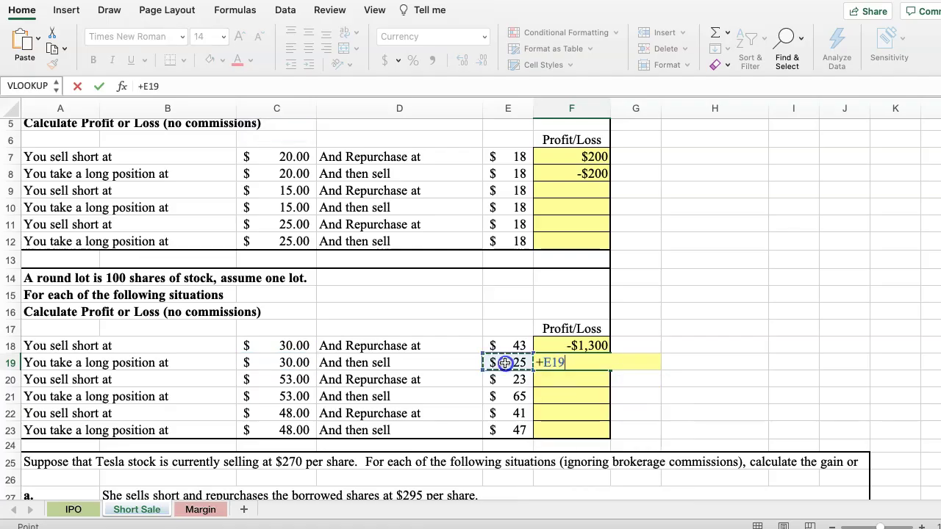
{"action": "key", "text": "Left"}
{"action": "key", "text": "Left"}
{"action": "key", "text": "Left"}
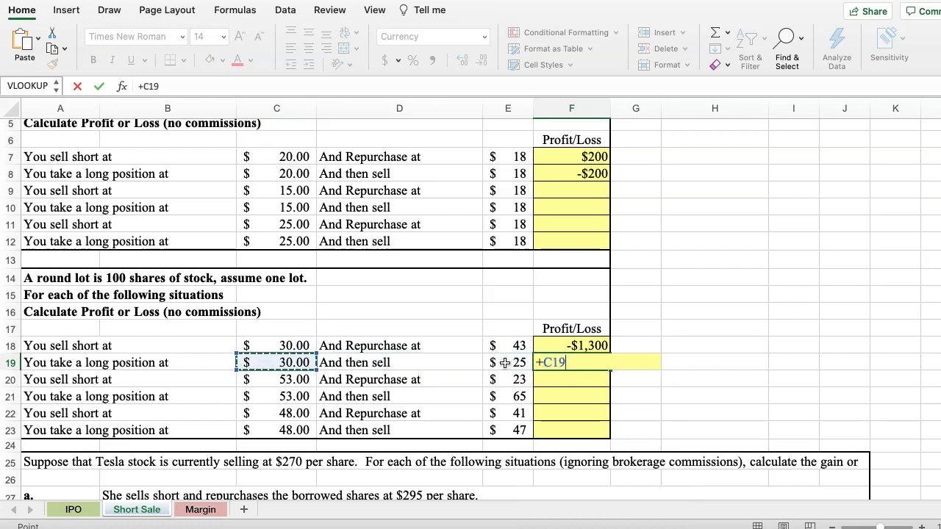
{"action": "key", "text": "Escape"}
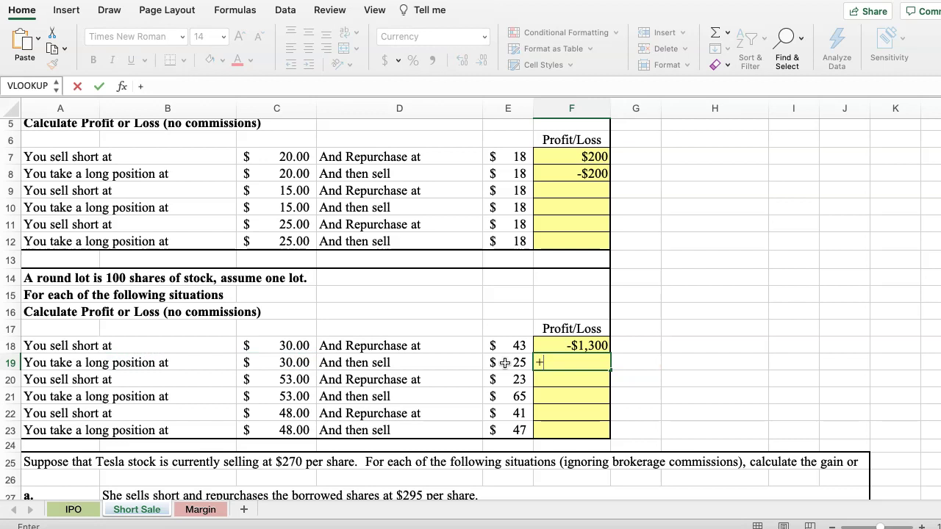
- Calculate the long position's Profit/Loss in F19 with the formula +(E19-C19)*100 and check it against the row's prices
{"action": "left_click", "coordinate": [505, 362]}
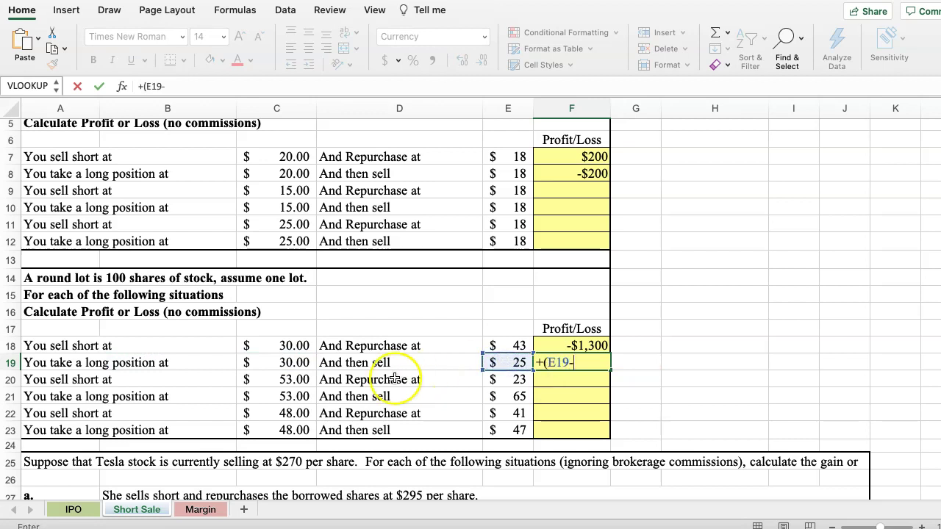
{"action": "left_click", "coordinate": [297, 362]}
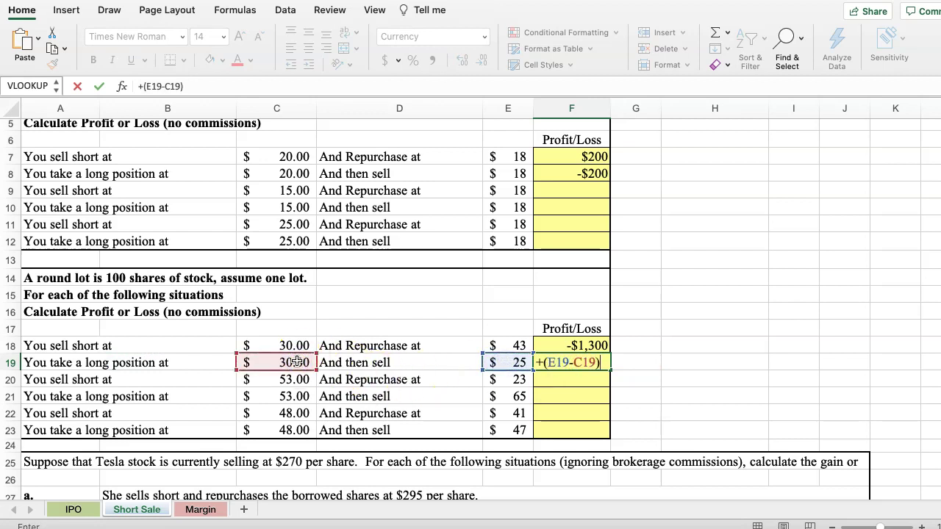
{"action": "type", "text": ")*100"}
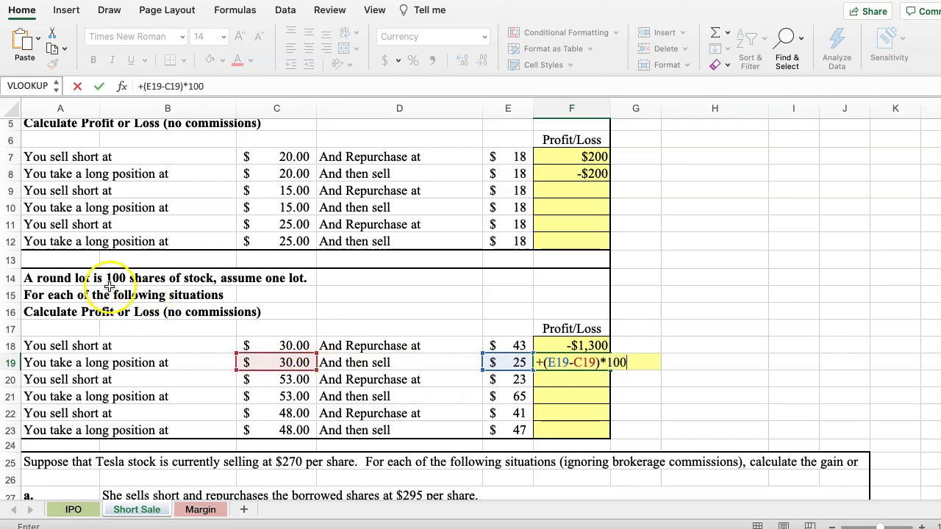
{"action": "key", "text": "Return"}
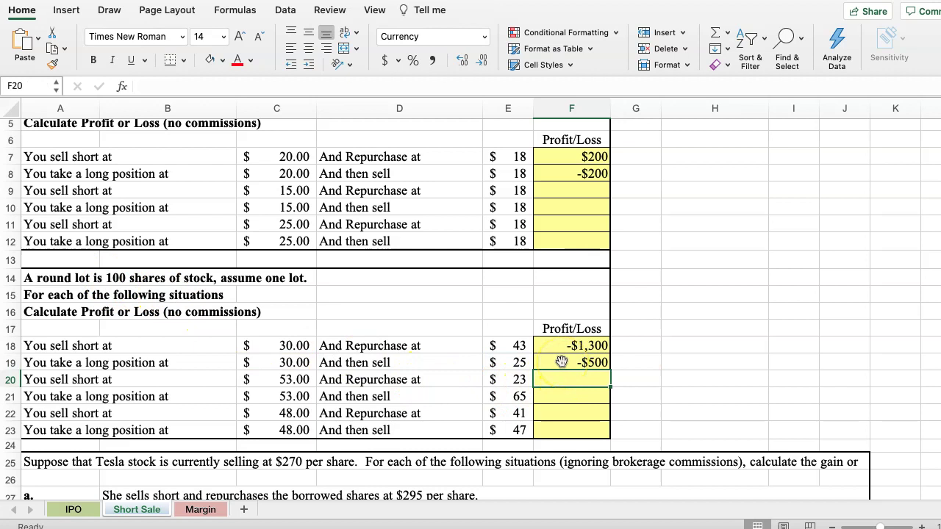
{"action": "left_click", "coordinate": [291, 362]}
{"action": "left_click", "coordinate": [504, 363]}
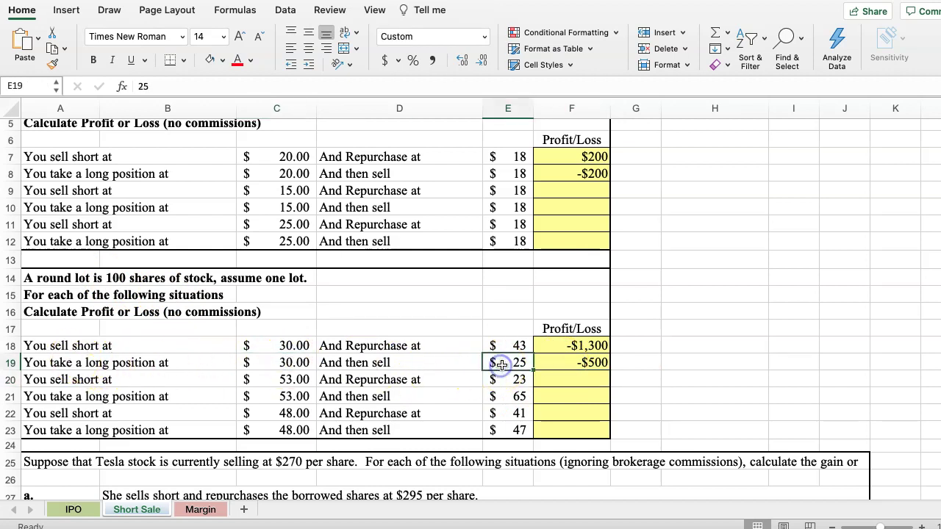
{"action": "left_click", "coordinate": [570, 365]}
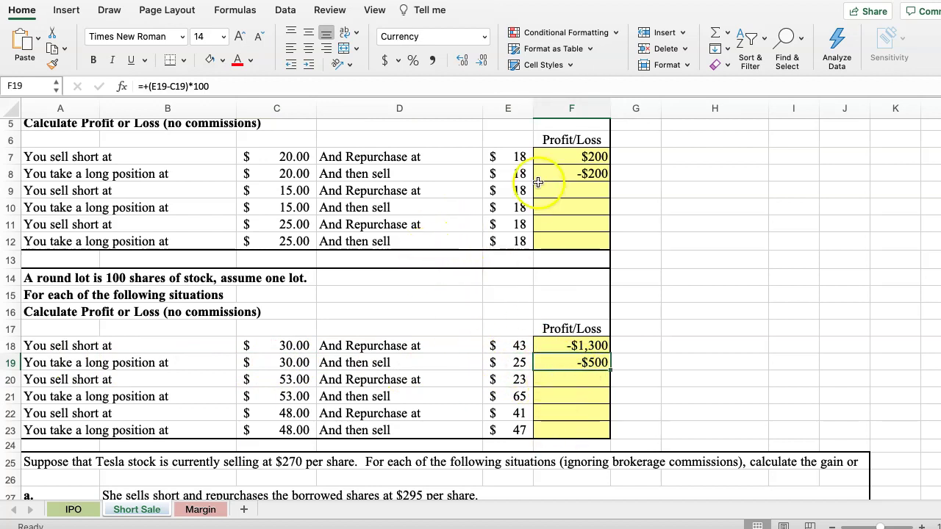
- Move the end of the Tesla problem statement, from "or loss that" onward, out of A25 into A26
{"action": "scroll", "coordinate": [357, 304], "scroll_direction": "down", "scroll_amount": 6}
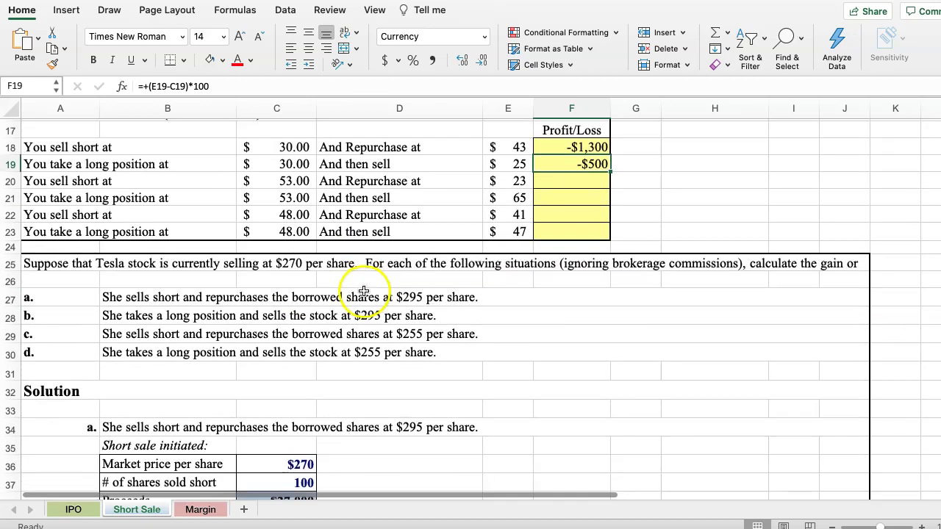
{"action": "scroll", "coordinate": [363, 286], "scroll_direction": "down", "scroll_amount": 2}
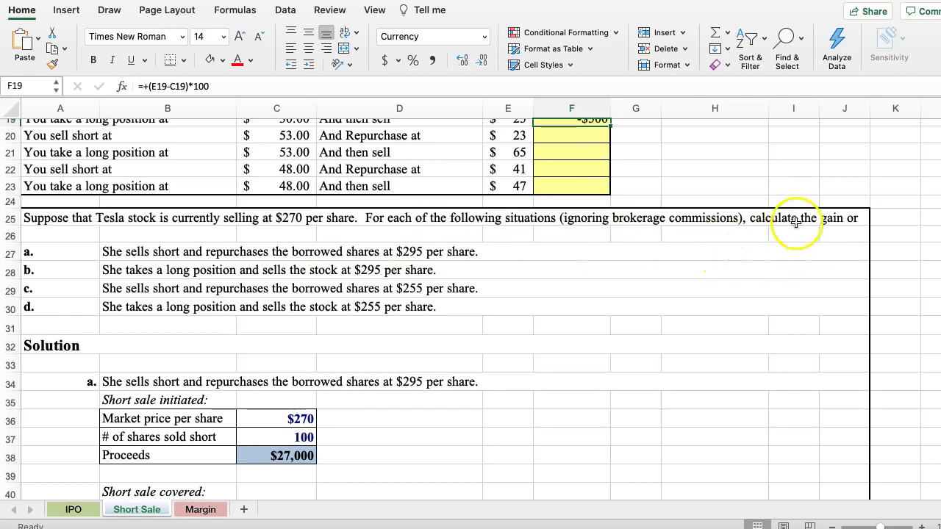
{"action": "left_click", "coordinate": [762, 218]}
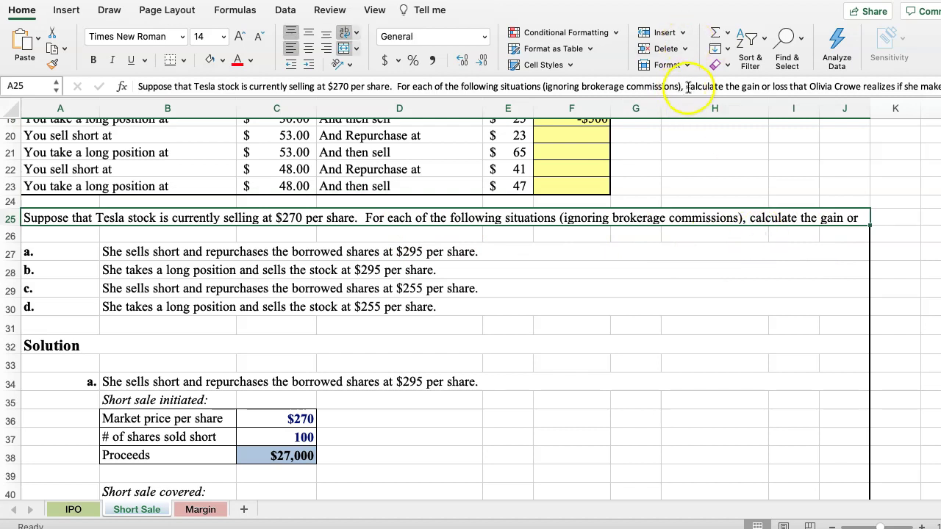
{"action": "left_click", "coordinate": [742, 87]}
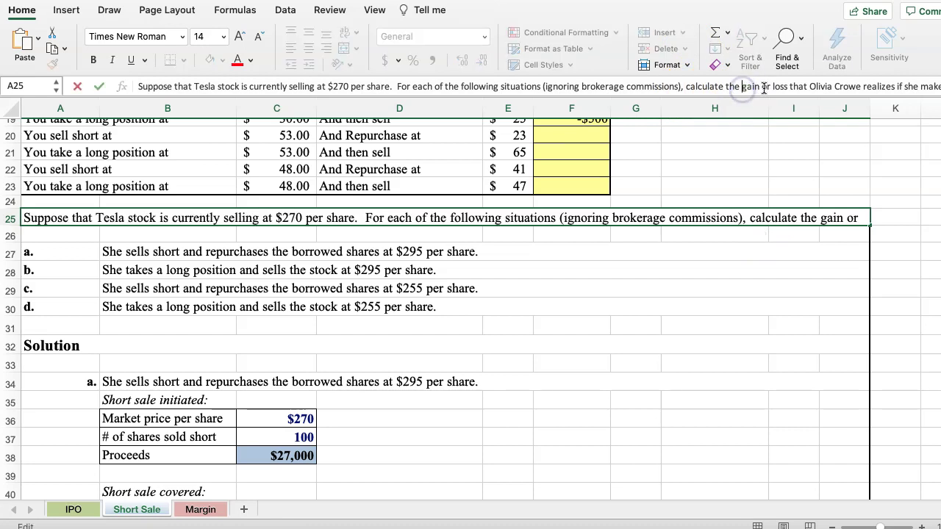
{"action": "left_click_drag", "start_coordinate": [777, 90], "coordinate": [846, 95]}
{"action": "key", "text": "super+c"}
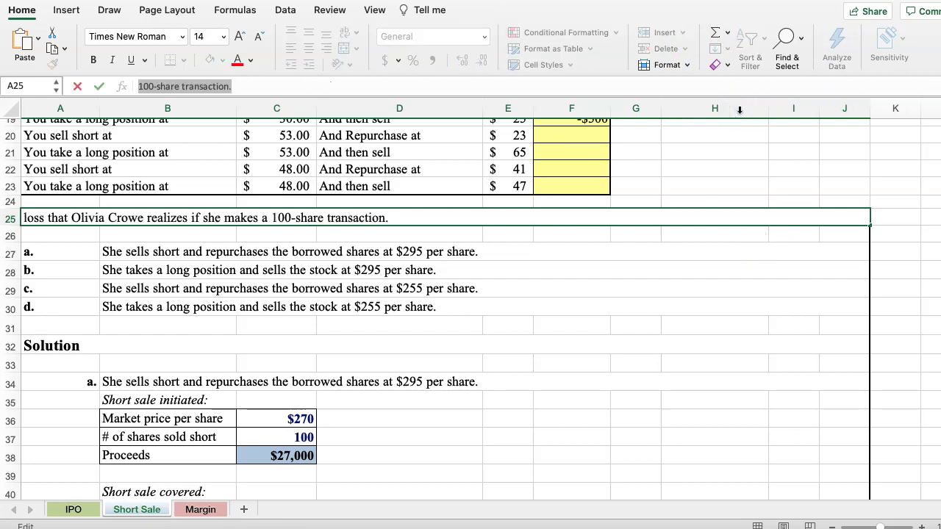
{"action": "key", "text": "Escape"}
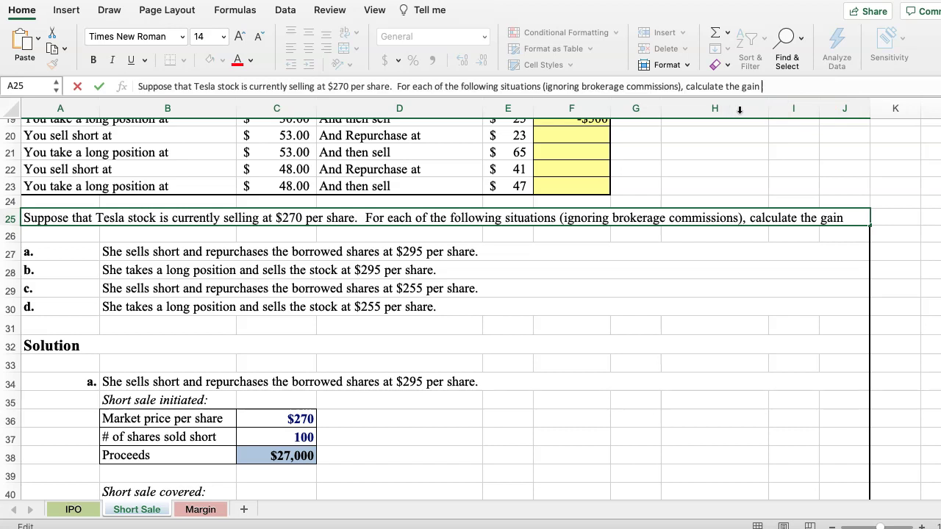
{"action": "left_click", "coordinate": [75, 234]}
{"action": "key", "text": "super+v"}
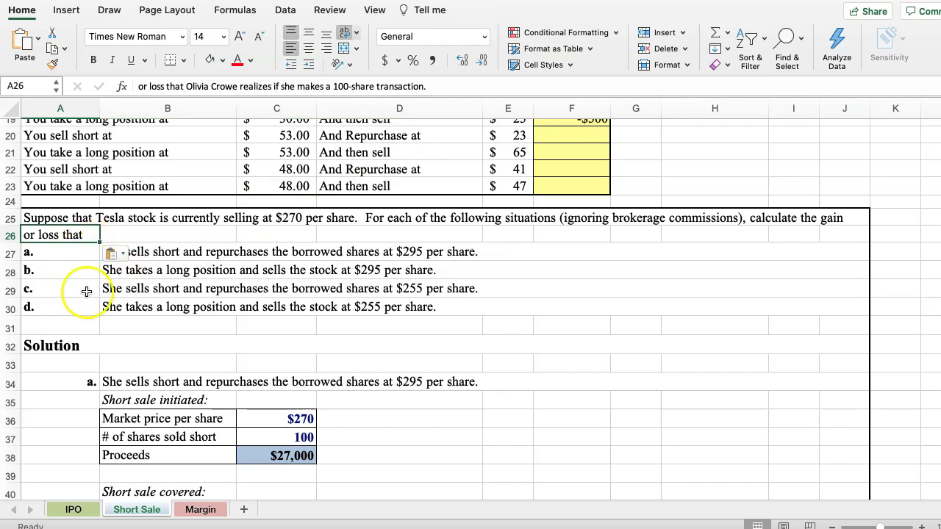
- Merge and center cells A26:D26 for the rest of the problem statement and reduce the height of row 26
{"action": "mouse_move", "coordinate": [132, 234]}
{"action": "left_mouse_down"}
{"action": "mouse_move", "coordinate": [234, 217]}
{"action": "mouse_move", "coordinate": [264, 235]}
{"action": "mouse_move", "coordinate": [367, 220]}
{"action": "mouse_move", "coordinate": [369, 235]}
{"action": "mouse_move", "coordinate": [359, 232]}
{"action": "left_mouse_up"}
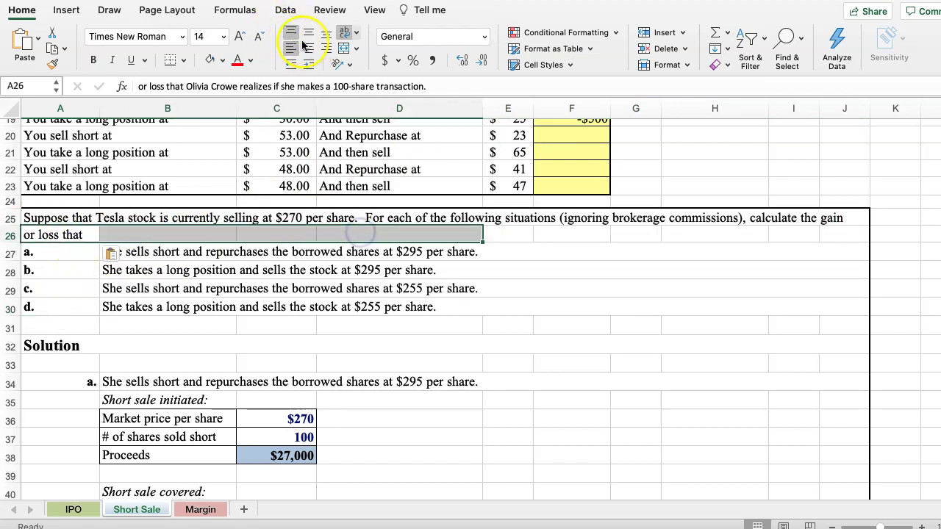
{"action": "left_click", "coordinate": [344, 49]}
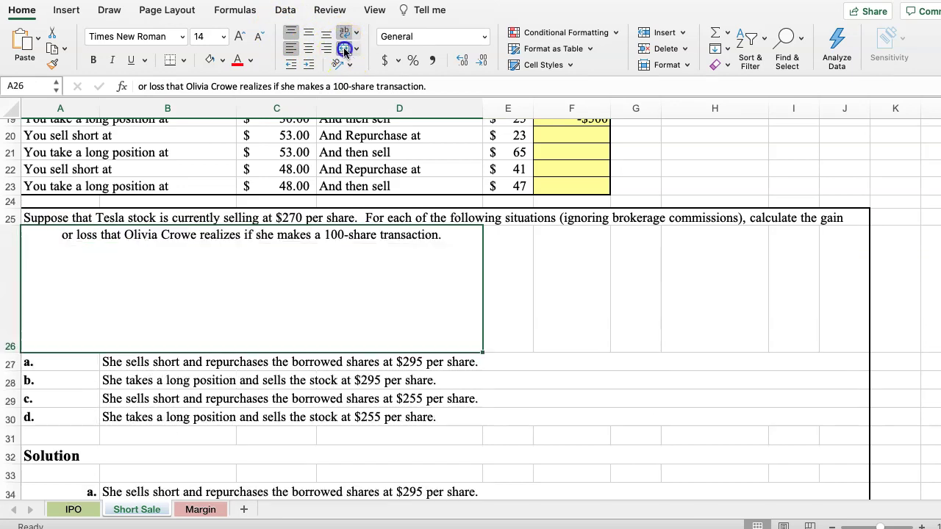
{"action": "left_click", "coordinate": [513, 361]}
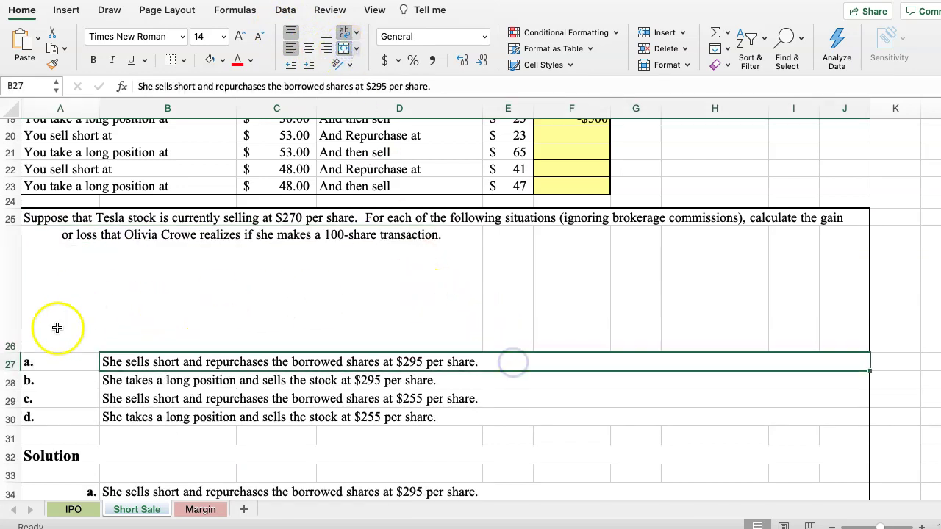
{"action": "left_click_drag", "start_coordinate": [11, 352], "coordinate": [29, 248]}
{"action": "left_click", "coordinate": [176, 297]}
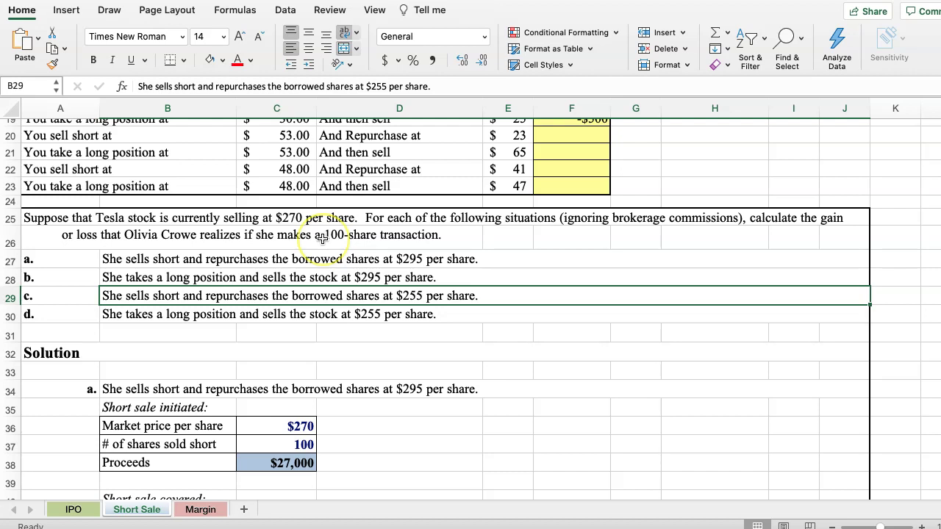
- Examine the Tesla problem's situations a to d and the short sale solution tables for part a
{"action": "left_click", "coordinate": [243, 331]}
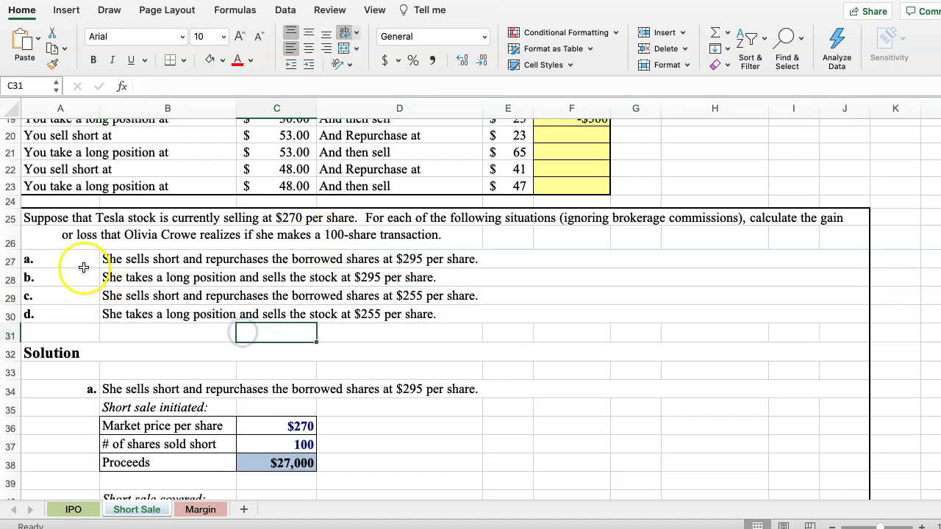
{"action": "left_click", "coordinate": [41, 219]}
{"action": "left_click_drag", "start_coordinate": [36, 258], "coordinate": [46, 312]}
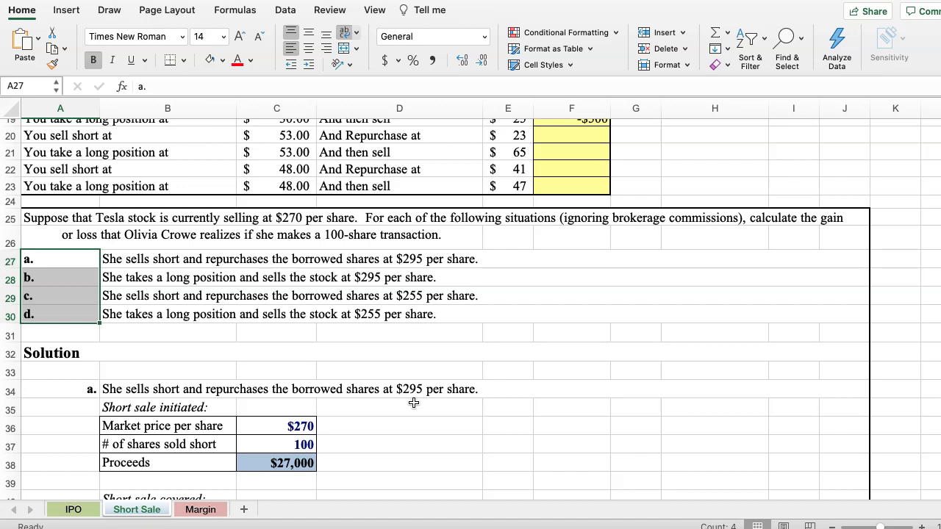
{"action": "scroll", "coordinate": [418, 404], "scroll_direction": "down", "scroll_amount": 5}
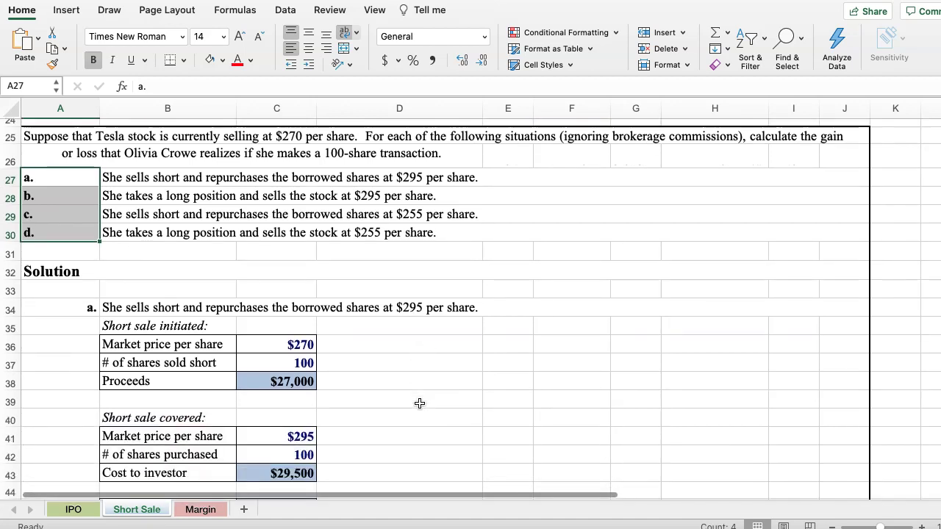
{"action": "scroll", "coordinate": [420, 404], "scroll_direction": "down", "scroll_amount": 3}
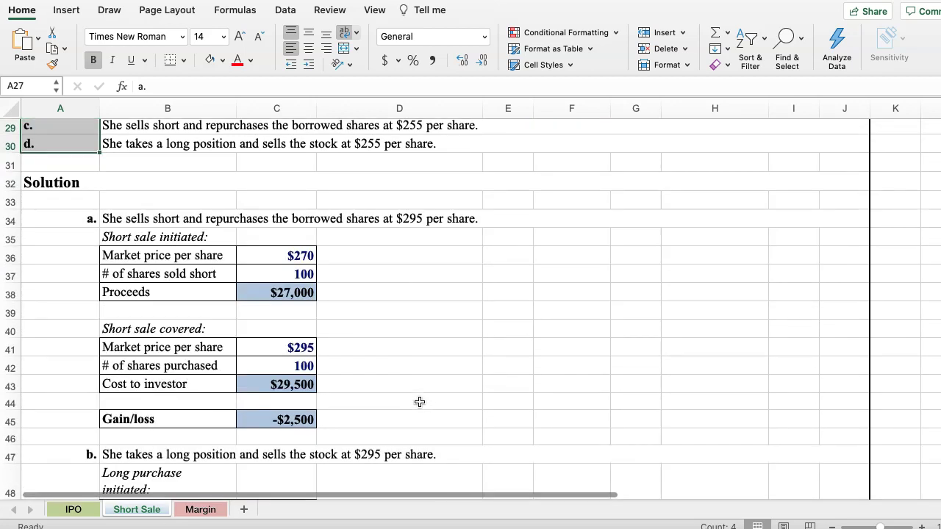
{"action": "scroll", "coordinate": [420, 402], "scroll_direction": "up", "scroll_amount": 2}
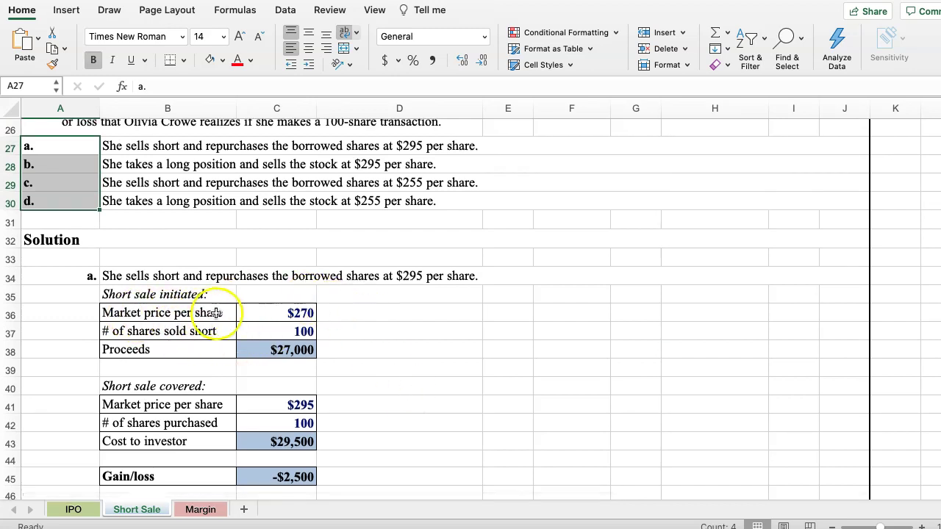
{"action": "left_click", "coordinate": [356, 311]}
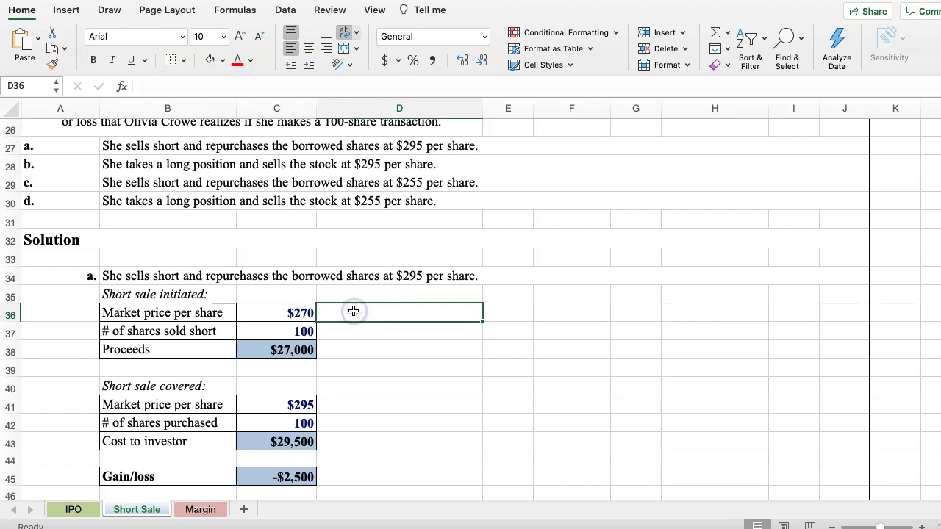
- Enter the Tesla market price of 270 in D36 beside the part a table and center it
{"action": "scroll", "coordinate": [367, 331], "scroll_direction": "up", "scroll_amount": 4}
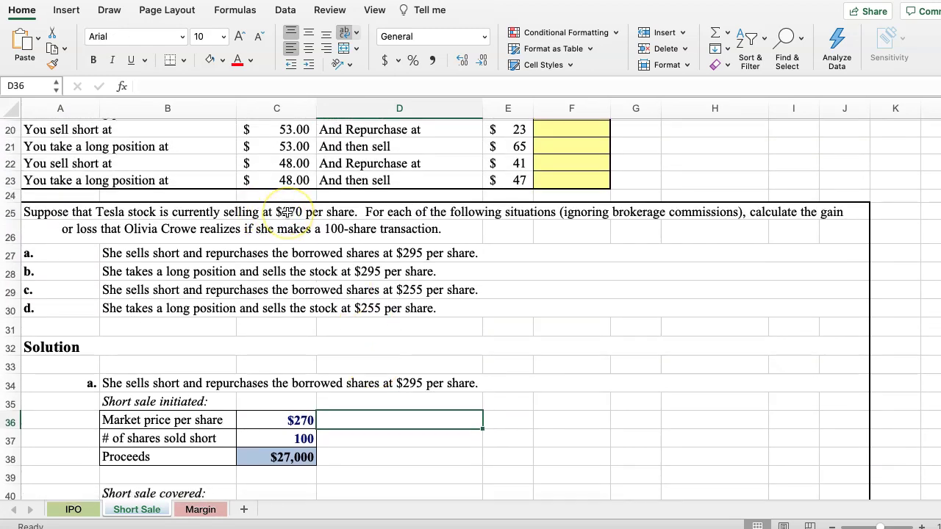
{"action": "left_click", "coordinate": [325, 326]}
{"action": "left_click", "coordinate": [343, 420]}
{"action": "scroll", "coordinate": [341, 408], "scroll_direction": "down", "scroll_amount": 3}
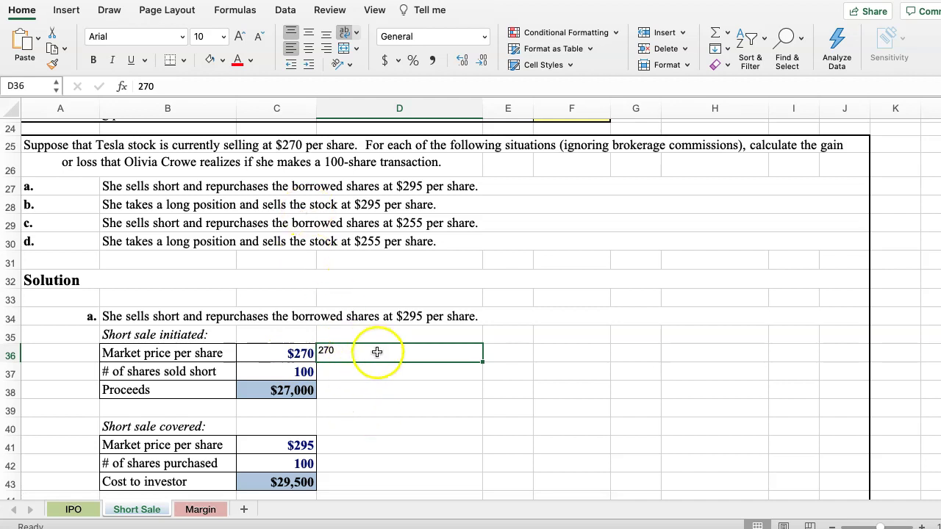
{"action": "left_click", "coordinate": [310, 35]}
{"action": "left_click", "coordinate": [308, 48]}
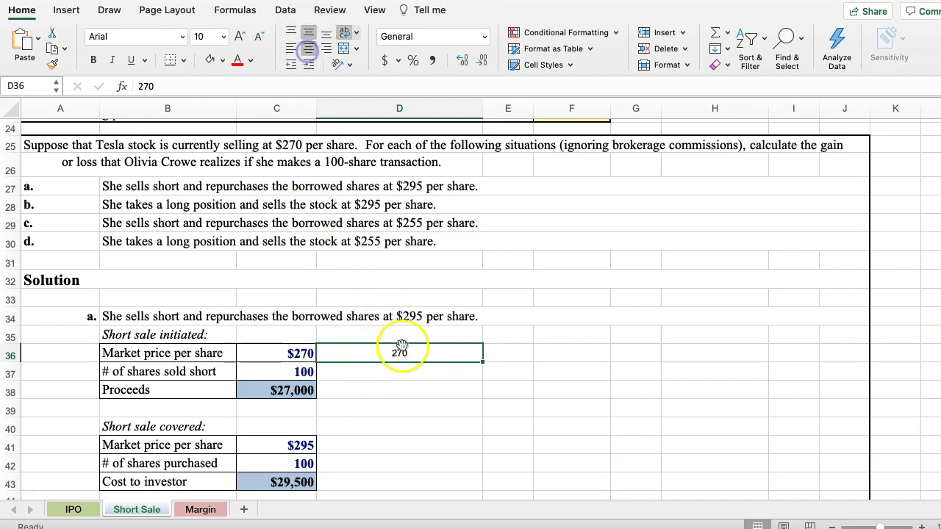
- Enter the 100 shares sold short in D37 and center the value in the cell
{"action": "left_click", "coordinate": [363, 371]}
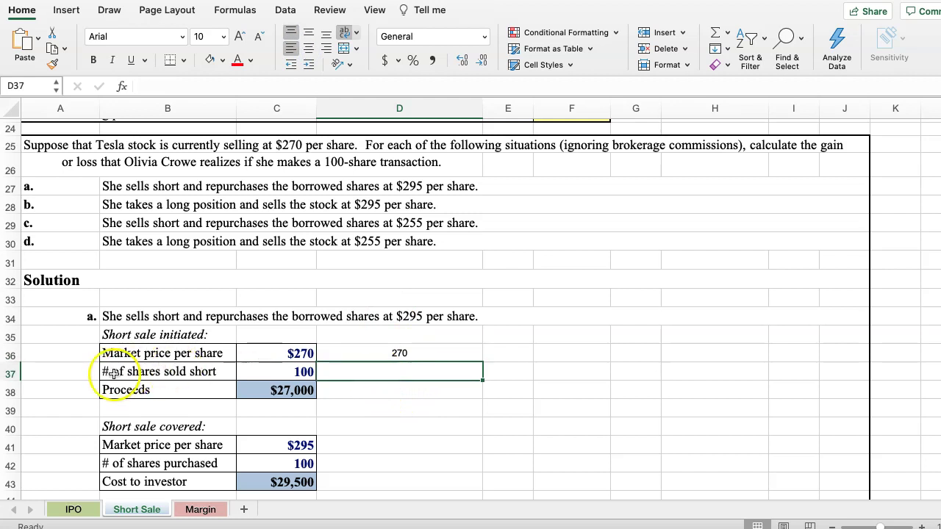
{"action": "scroll", "coordinate": [318, 285], "scroll_direction": "up", "scroll_amount": 3}
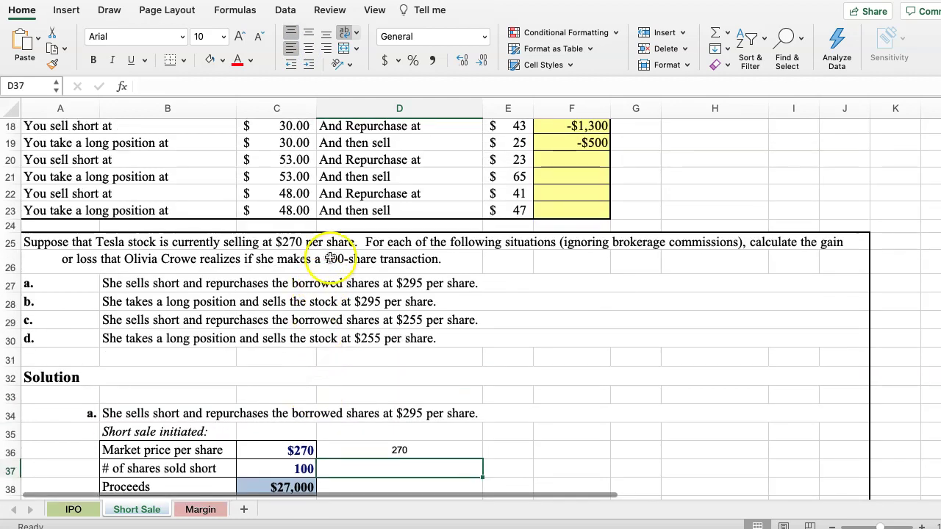
{"action": "type", "text": "100"}
{"action": "left_click", "coordinate": [345, 415]}
{"action": "left_click", "coordinate": [353, 462]}
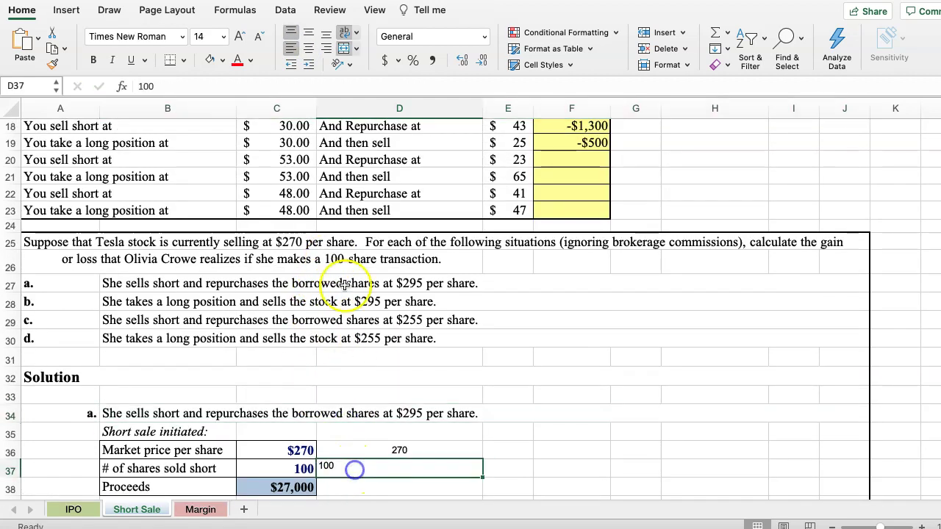
{"action": "left_click", "coordinate": [310, 37]}
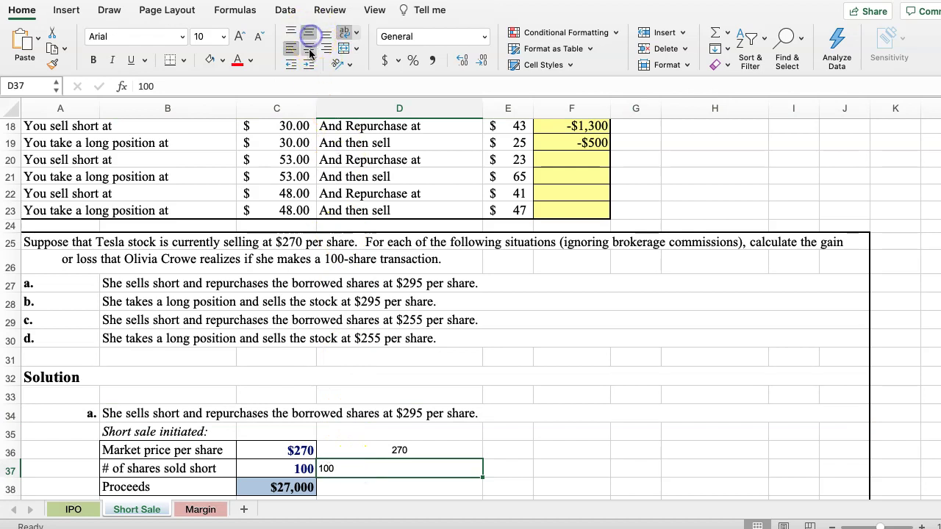
- Try the formula =+(295-C36)*C37 in D38, and clear the trial entries from D36:D38
{"action": "scroll", "coordinate": [388, 357], "scroll_direction": "down", "scroll_amount": 3}
{"action": "left_click", "coordinate": [350, 375]}
{"action": "type", "text": "=+(295-C36)*C37"}
{"action": "double_click", "coordinate": [350, 376]}
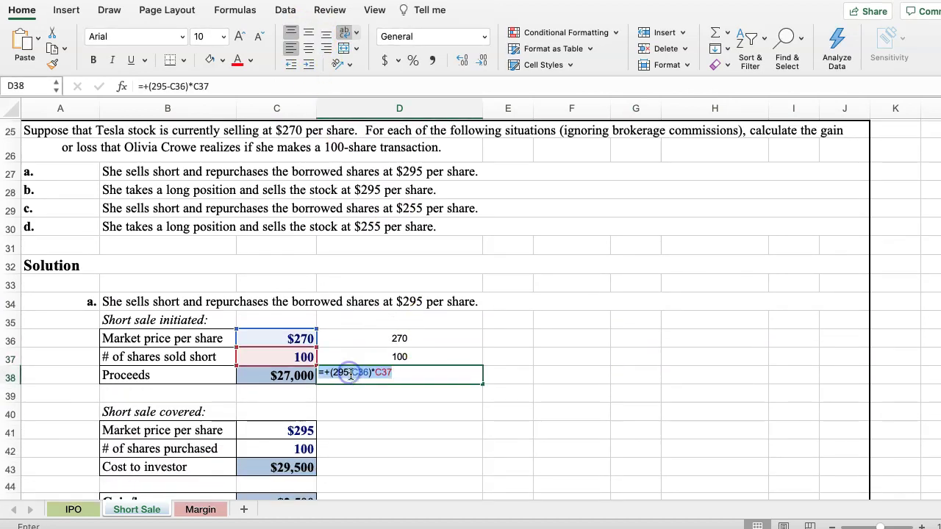
{"action": "left_click_drag", "start_coordinate": [399, 338], "coordinate": [371, 380]}
{"action": "key", "text": "Delete"}
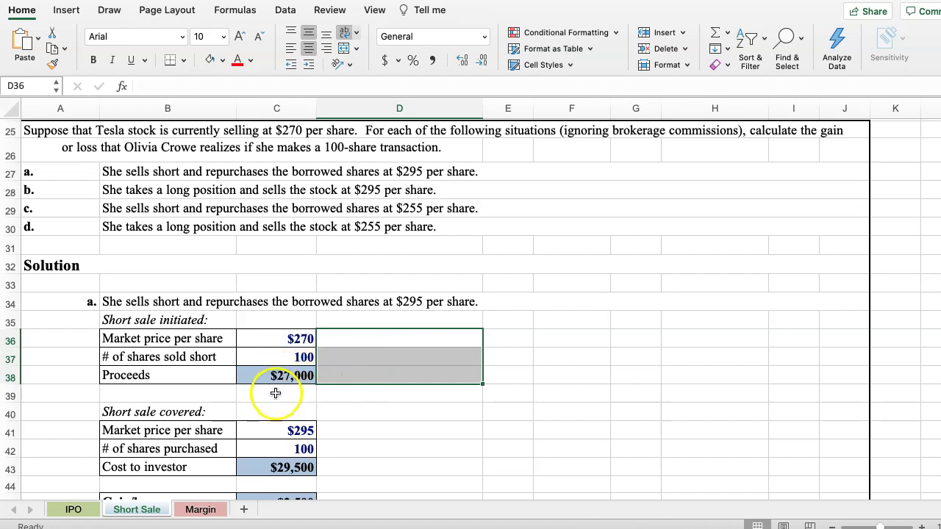
- Calculate the short sale Proceeds for part a in C38 with the formula +C36*C37
{"action": "left_click", "coordinate": [273, 377]}
{"action": "type", "text": "+"}
{"action": "left_click", "coordinate": [291, 336]}
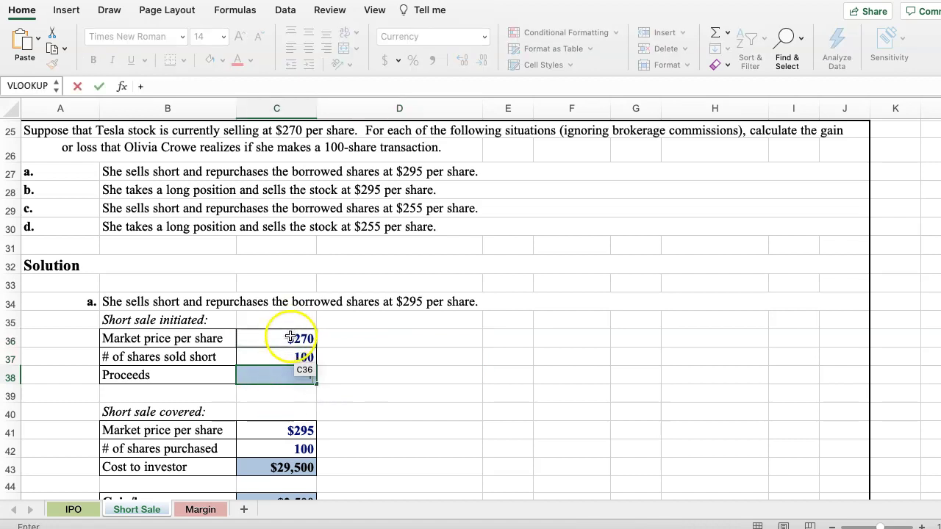
{"action": "type", "text": "*"}
{"action": "left_click", "coordinate": [289, 358]}
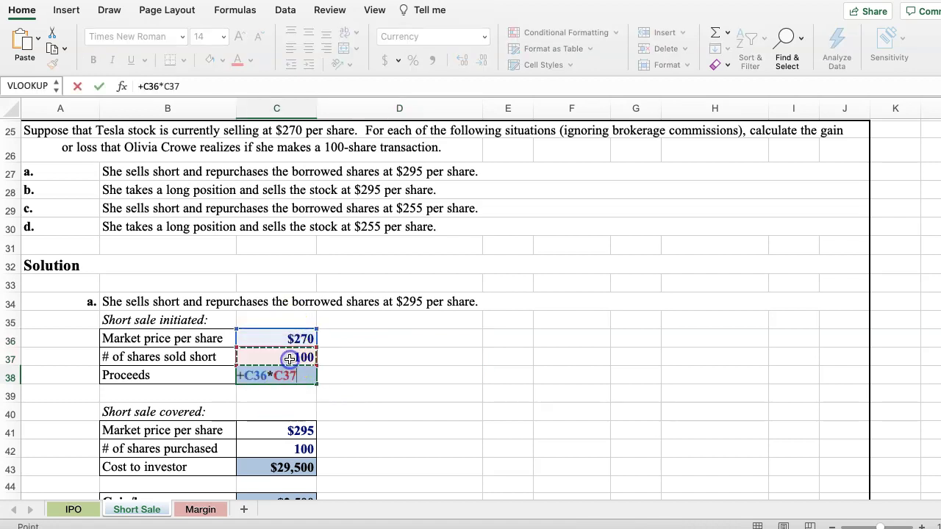
{"action": "key", "text": "Return"}
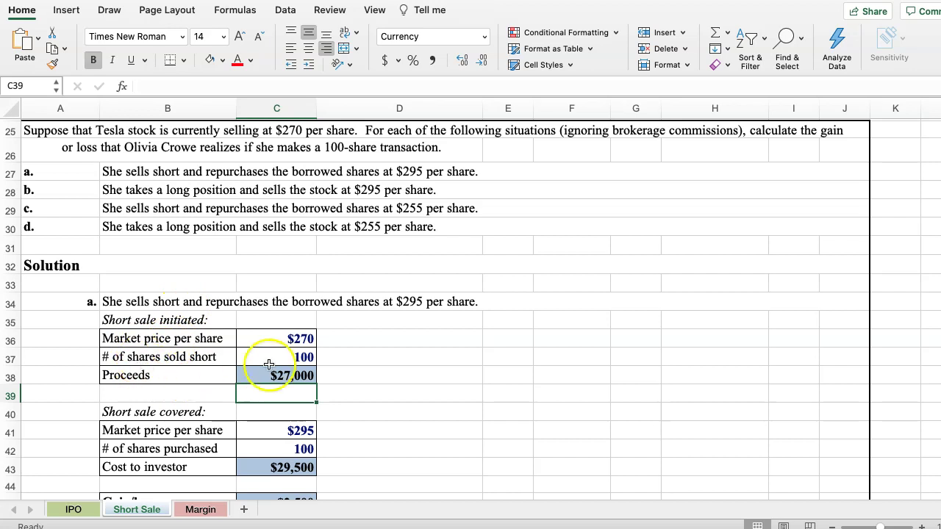
- Review the short sale covered table and calculate its Cost to investor in C43 with the formula +C41*C42
{"action": "scroll", "coordinate": [261, 369], "scroll_direction": "down", "scroll_amount": 1}
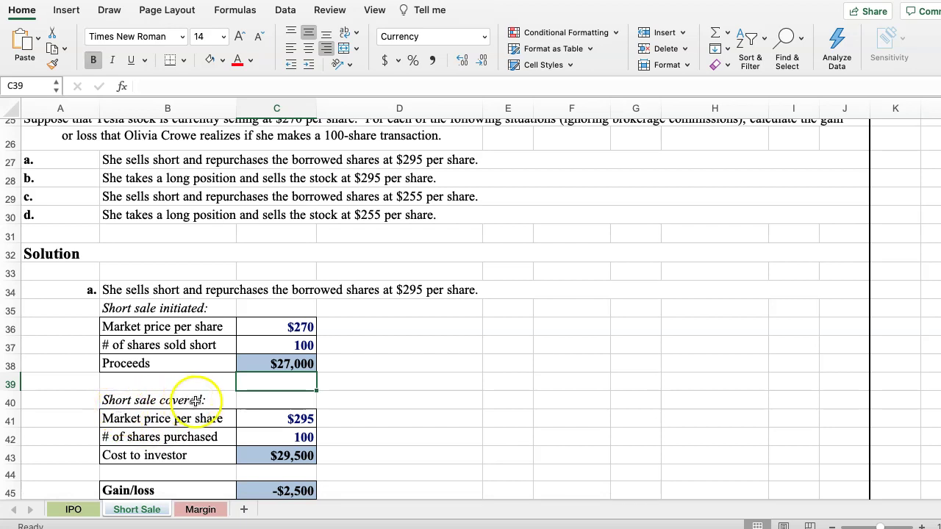
{"action": "scroll", "coordinate": [200, 400], "scroll_direction": "down", "scroll_amount": 1}
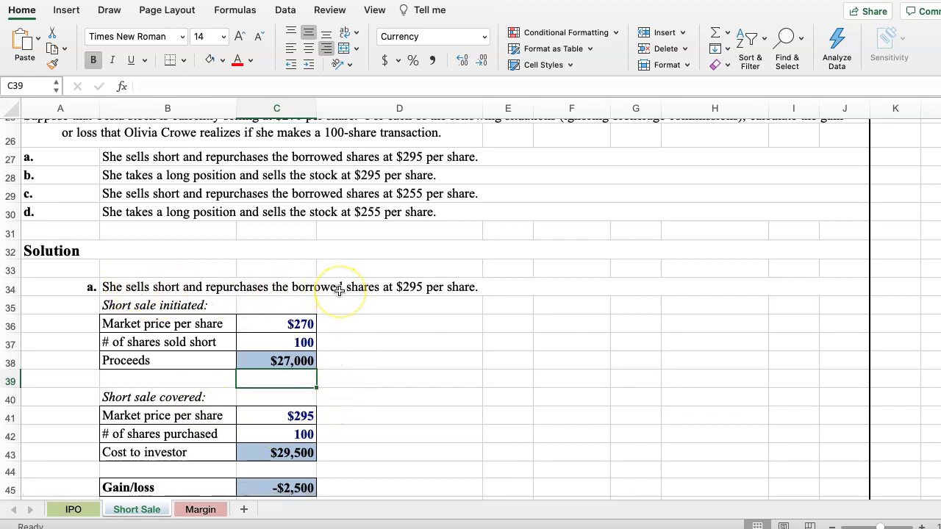
{"action": "left_click", "coordinate": [284, 423]}
{"action": "left_click", "coordinate": [280, 436]}
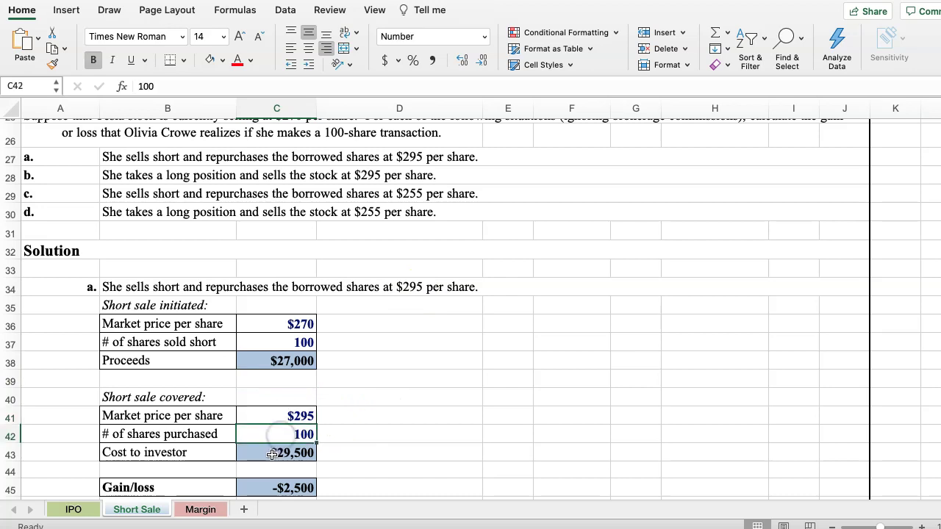
{"action": "left_click", "coordinate": [272, 453]}
{"action": "scroll", "coordinate": [345, 434], "scroll_direction": "down", "scroll_amount": 1}
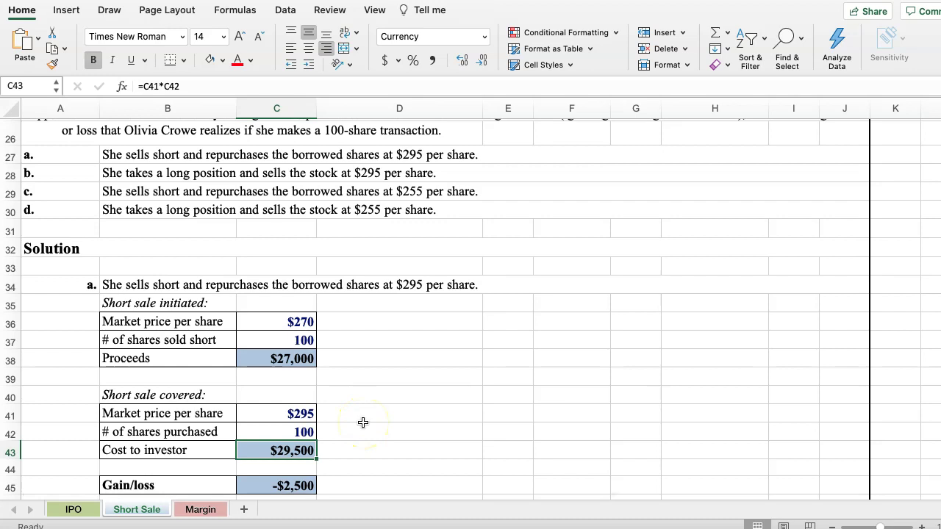
{"action": "type", "text": "+"}
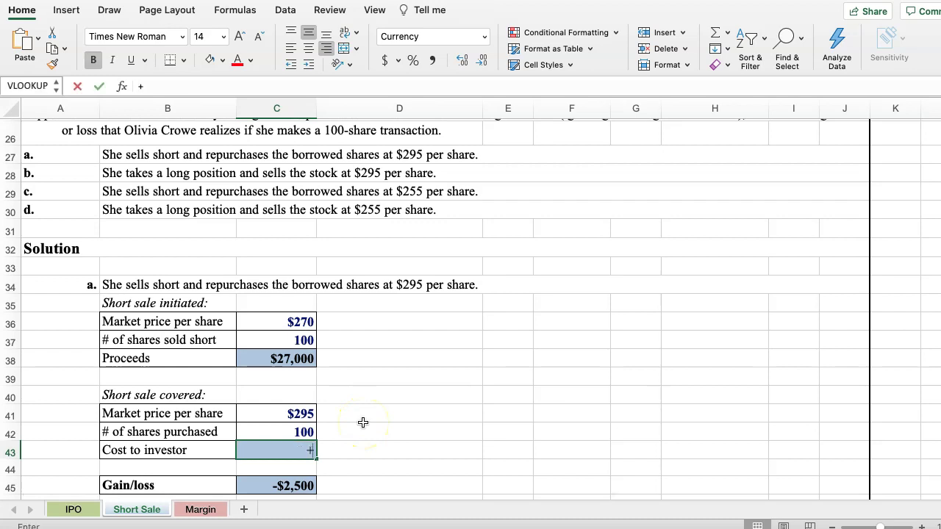
{"action": "left_click", "coordinate": [284, 415]}
{"action": "type", "text": "*"}
{"action": "left_click", "coordinate": [276, 431]}
{"action": "key", "text": "Return"}
- Try calculating part a's Gain/loss in C45 with the formula +C43-C38
{"action": "scroll", "coordinate": [374, 373], "scroll_direction": "down", "scroll_amount": 1}
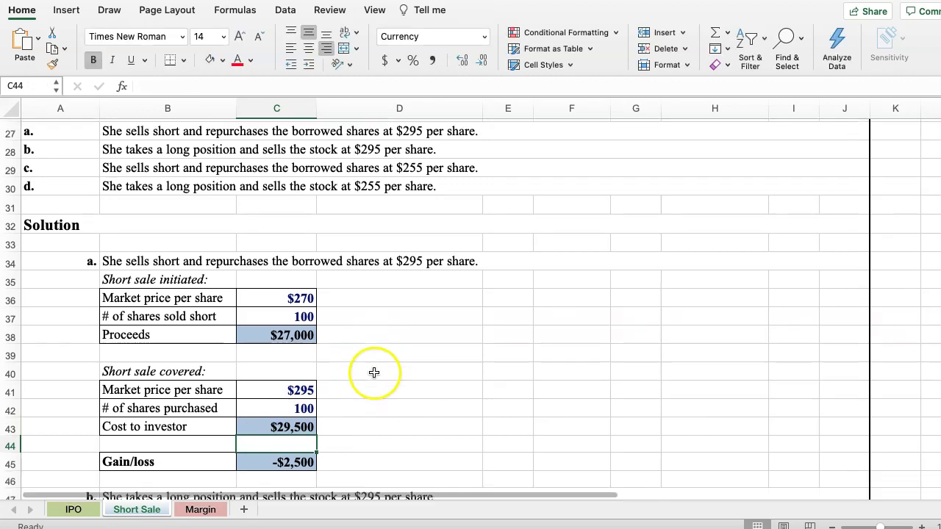
{"action": "scroll", "coordinate": [374, 373], "scroll_direction": "down", "scroll_amount": 1}
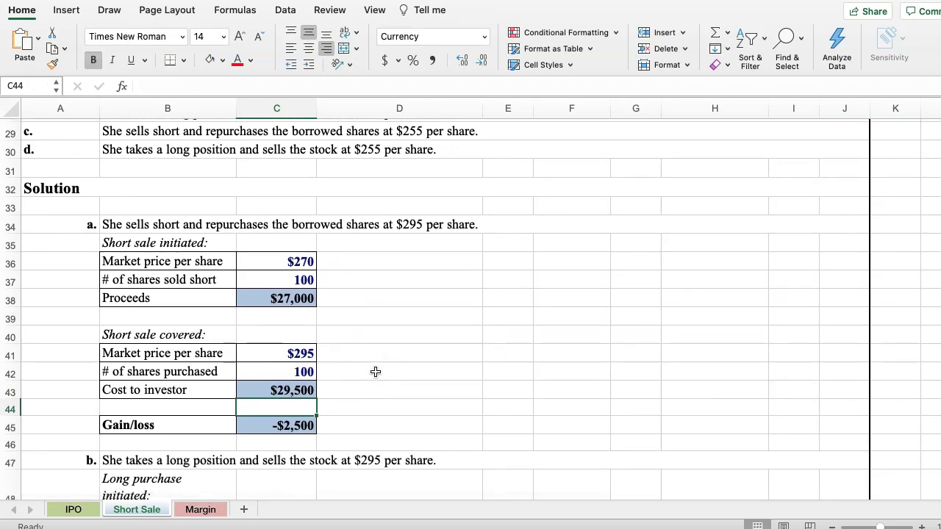
{"action": "left_click", "coordinate": [284, 428]}
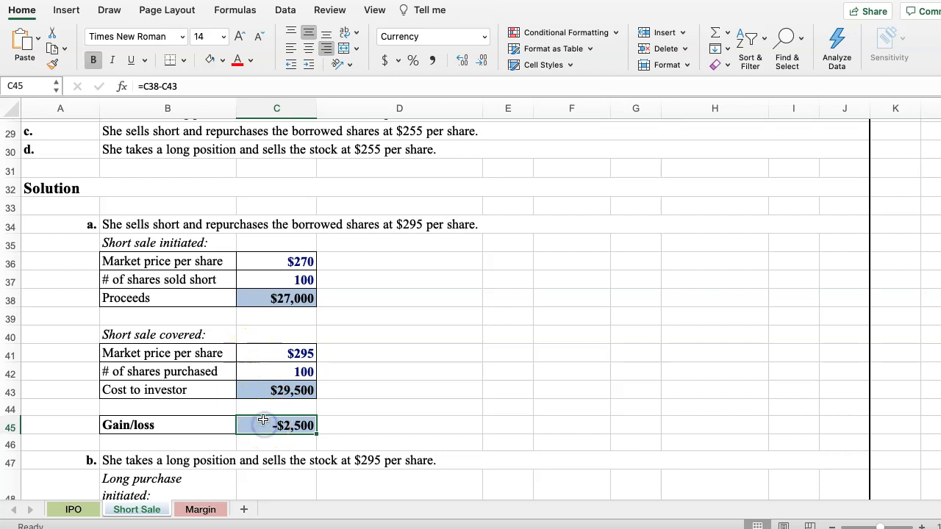
{"action": "type", "text": "+"}
{"action": "key", "text": "Up"}
{"action": "key", "text": "Up"}
{"action": "type", "text": "-"}
{"action": "left_click", "coordinate": [261, 295]}
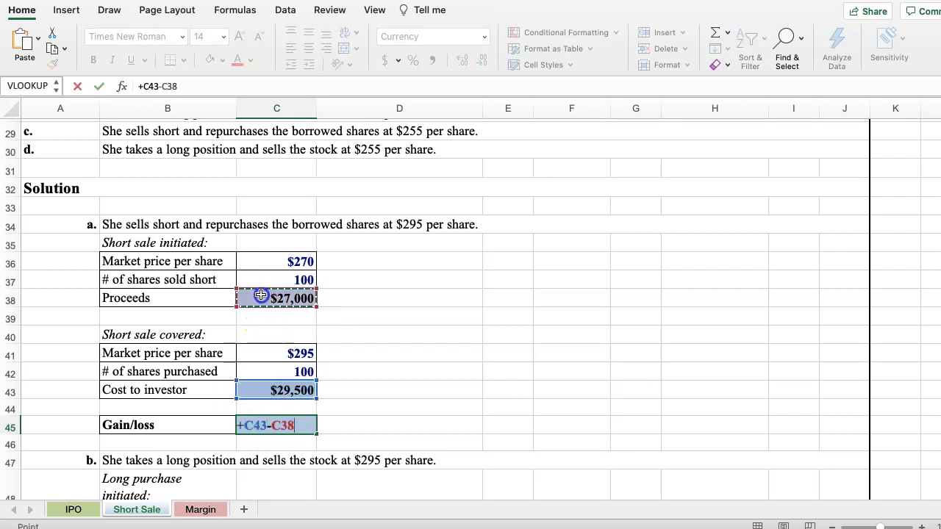
{"action": "key", "text": "Return"}
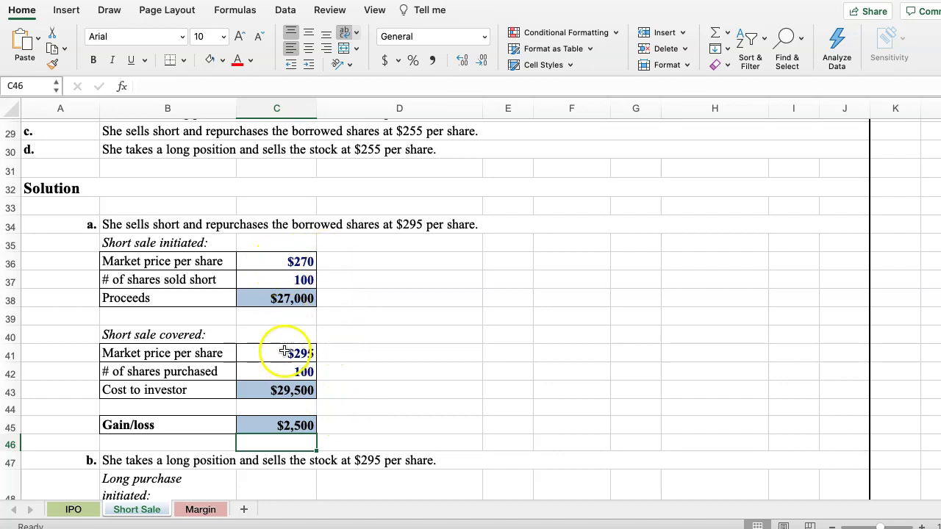
- Replace part a's Gain/loss formula in C45 with +C38-C43 and check it against the prices in C36 and C41
{"action": "left_click", "coordinate": [260, 425]}
{"action": "key", "text": "Delete"}
{"action": "type", "text": "+"}
{"action": "left_click", "coordinate": [269, 299]}
{"action": "type", "text": "-"}
{"action": "left_click", "coordinate": [261, 388]}
{"action": "key", "text": "Return"}
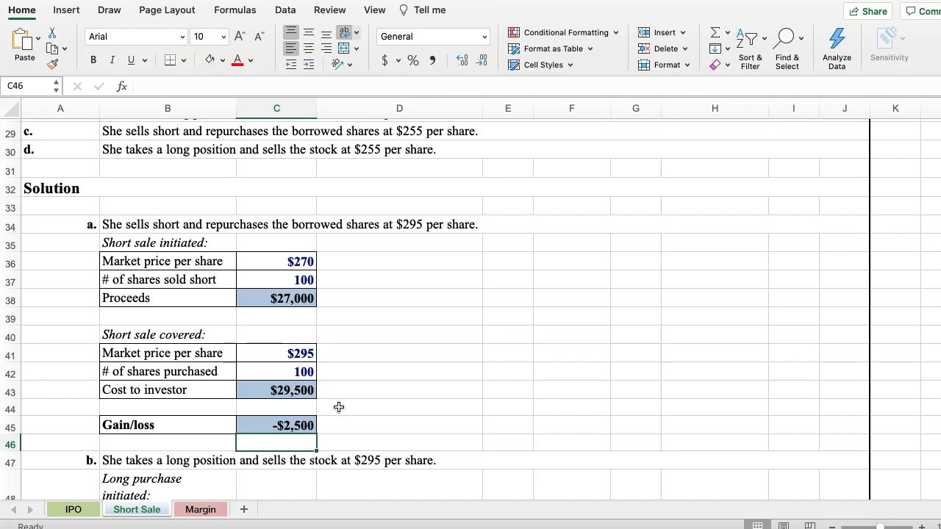
{"action": "left_click", "coordinate": [270, 262]}
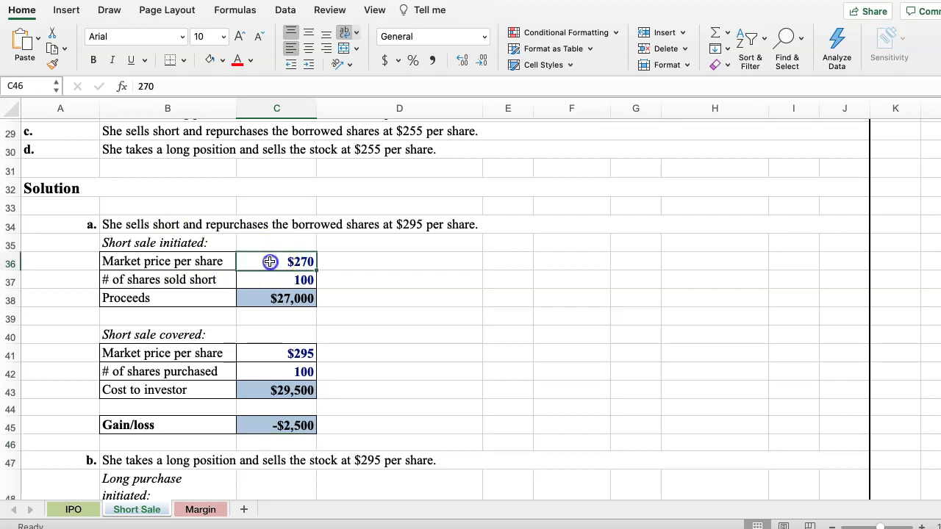
{"action": "left_click", "coordinate": [275, 355]}
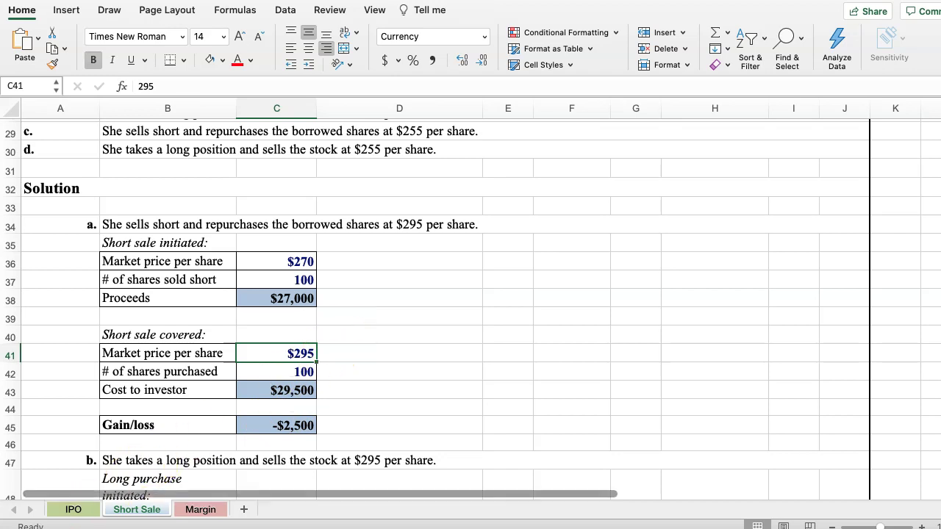
- Examine situation b and its long position tables, including the Cost to investor and Proceeds cells
{"action": "scroll", "coordinate": [372, 258], "scroll_direction": "down", "scroll_amount": 2}
{"action": "scroll", "coordinate": [309, 259], "scroll_direction": "up", "scroll_amount": 5}
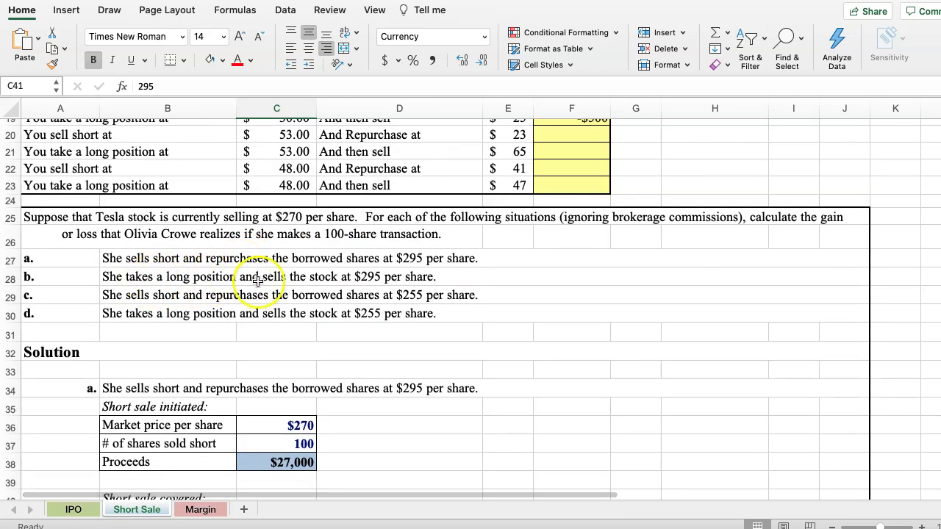
{"action": "scroll", "coordinate": [364, 327], "scroll_direction": "down", "scroll_amount": 8}
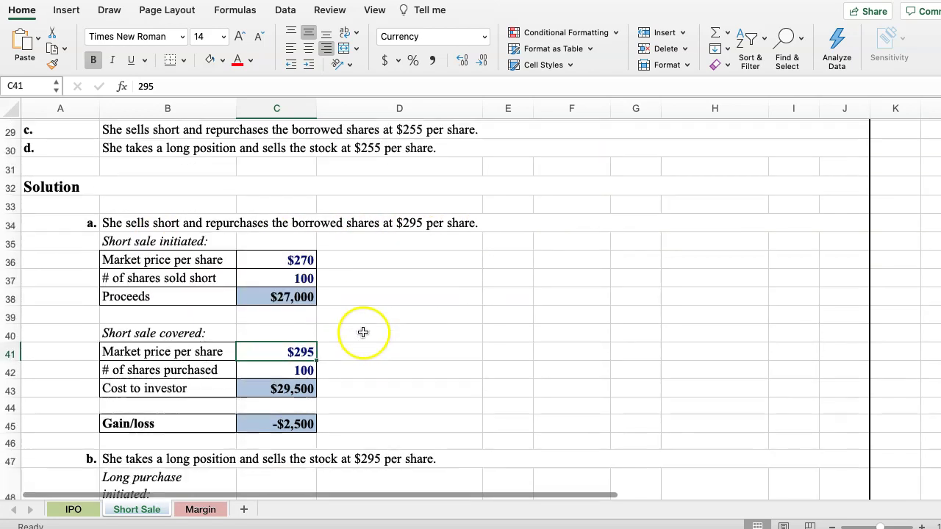
{"action": "scroll", "coordinate": [363, 327], "scroll_direction": "down", "scroll_amount": 1}
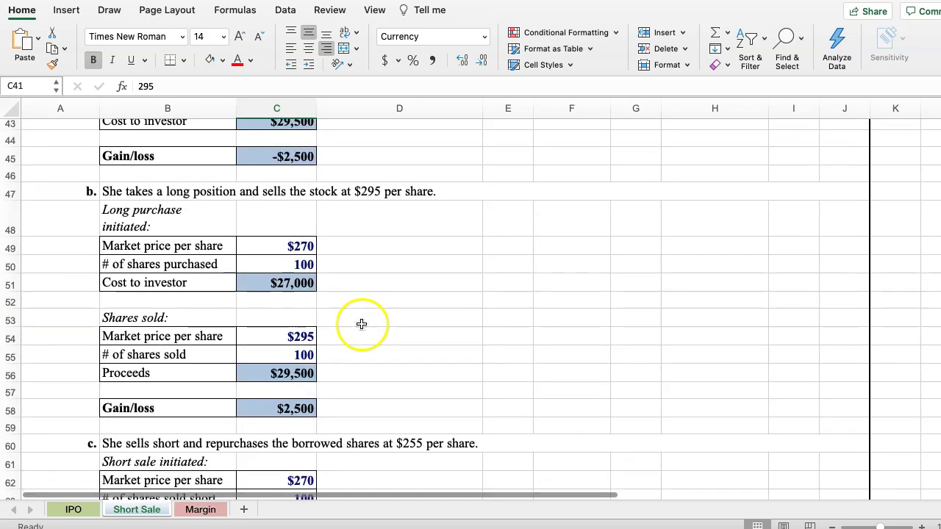
{"action": "scroll", "coordinate": [357, 309], "scroll_direction": "up", "scroll_amount": 3}
{"action": "scroll", "coordinate": [316, 315], "scroll_direction": "down", "scroll_amount": 3}
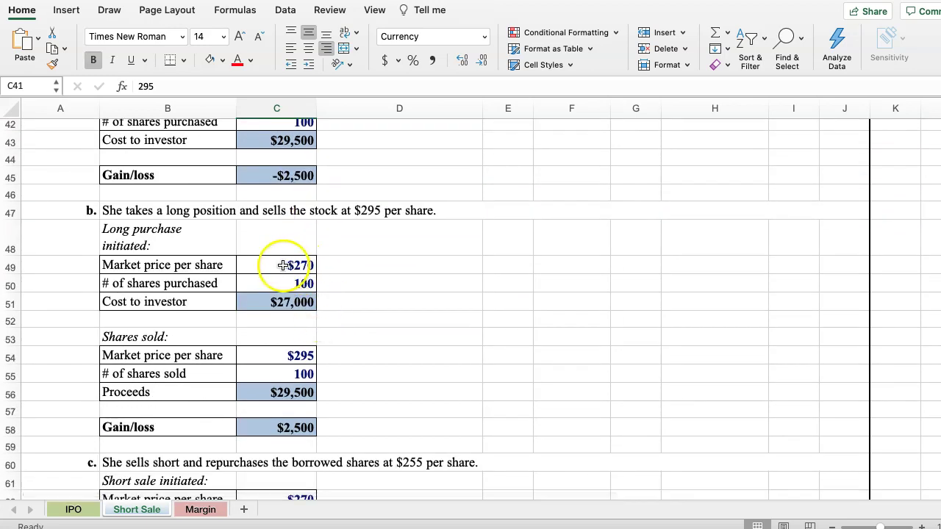
{"action": "left_click", "coordinate": [274, 303]}
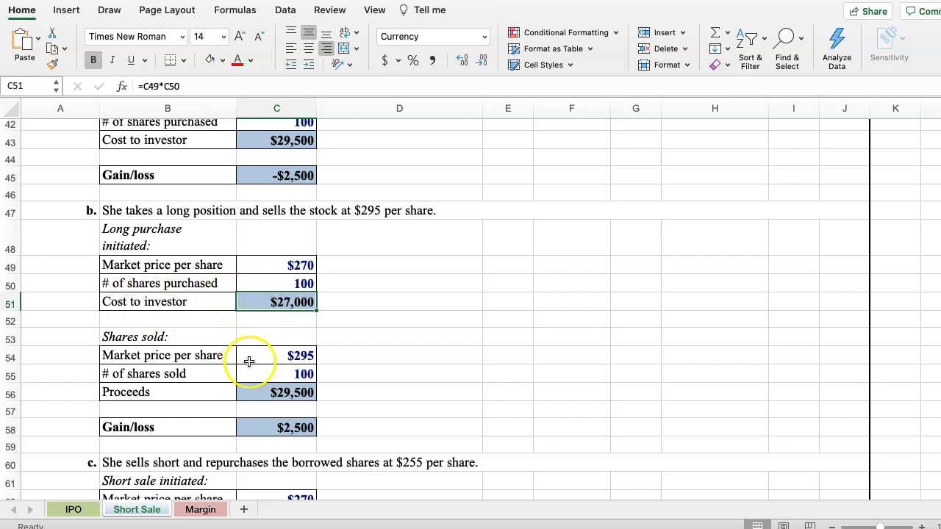
{"action": "left_click", "coordinate": [253, 392]}
- Calculate part b's Gain/loss in C58 with the formula +C56-C51 and check it against the prices in C49 and C54
{"action": "left_click", "coordinate": [259, 426]}
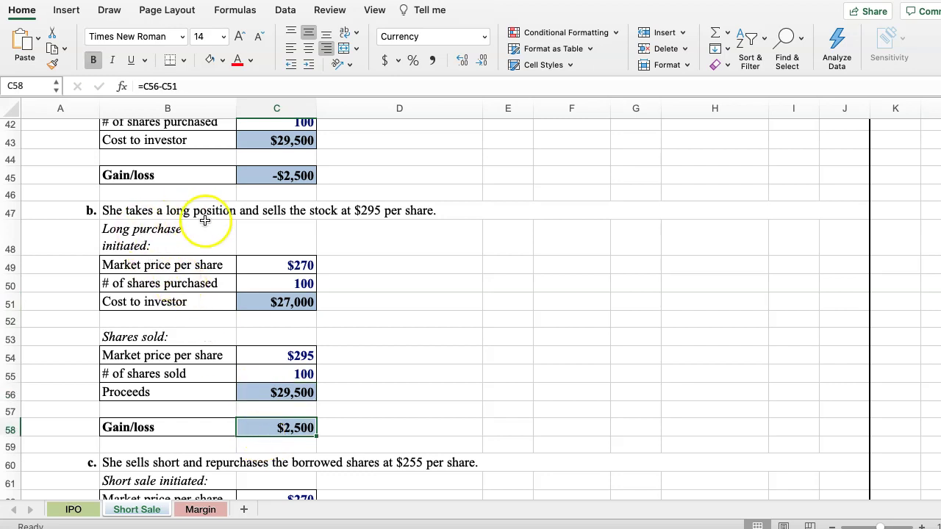
{"action": "type", "text": "+"}
{"action": "left_click", "coordinate": [252, 392]}
{"action": "type", "text": "-"}
{"action": "left_click", "coordinate": [253, 301]}
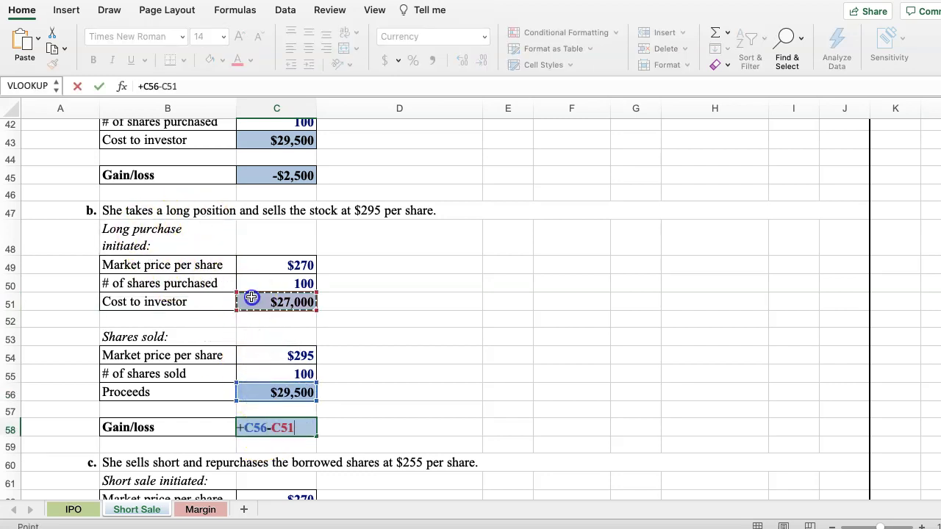
{"action": "key", "text": "Return"}
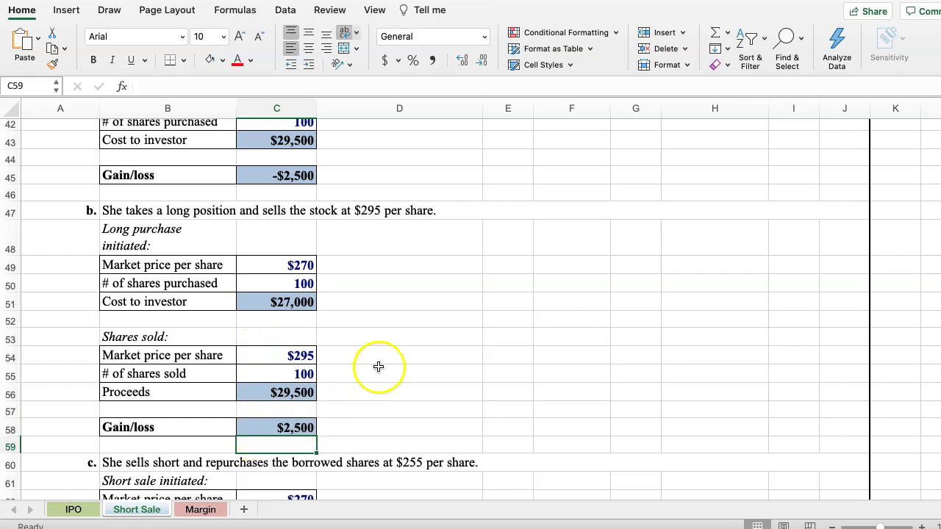
{"action": "left_click", "coordinate": [303, 266]}
{"action": "left_click", "coordinate": [302, 356]}
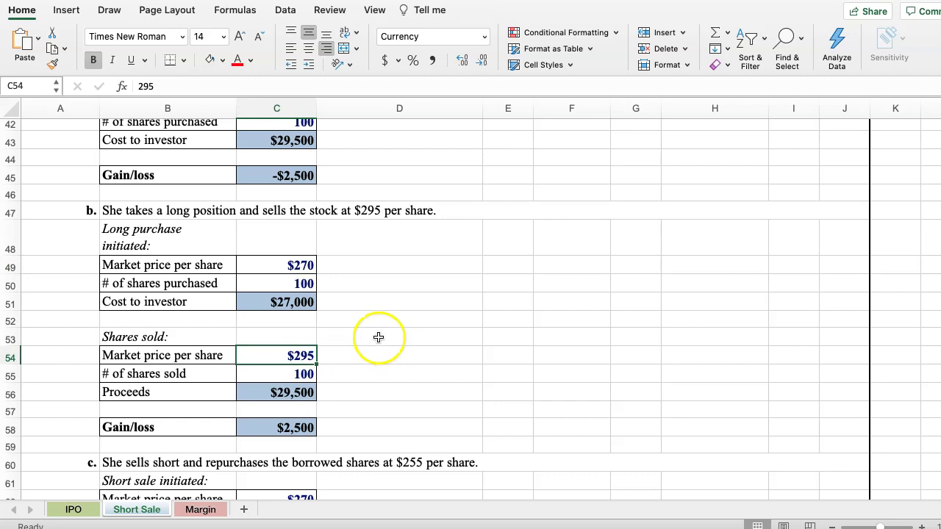
- Calculate part c's Gain/loss in C71 with the formula +C64-C69, after reviewing the short sale price, share count and proceeds
{"action": "scroll", "coordinate": [340, 283], "scroll_direction": "down", "scroll_amount": 5}
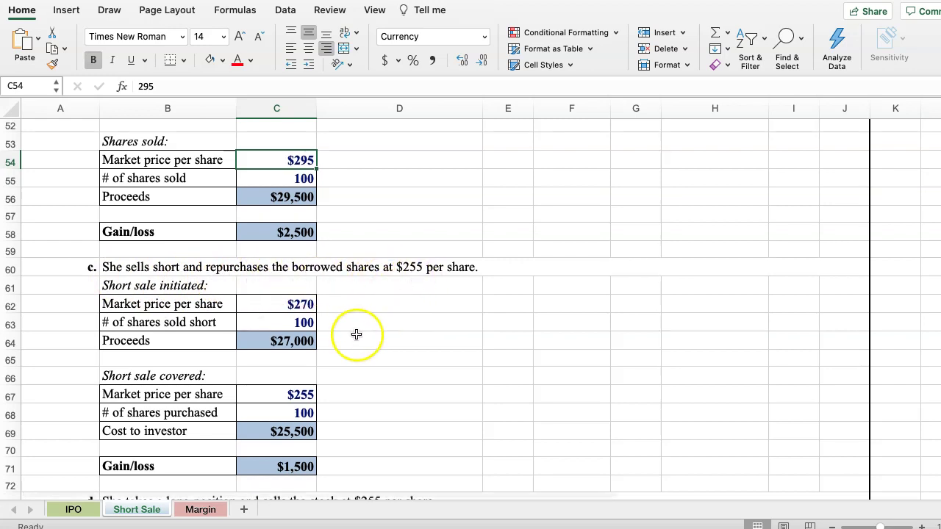
{"action": "scroll", "coordinate": [357, 336], "scroll_direction": "down", "scroll_amount": 1}
{"action": "left_click", "coordinate": [274, 288]}
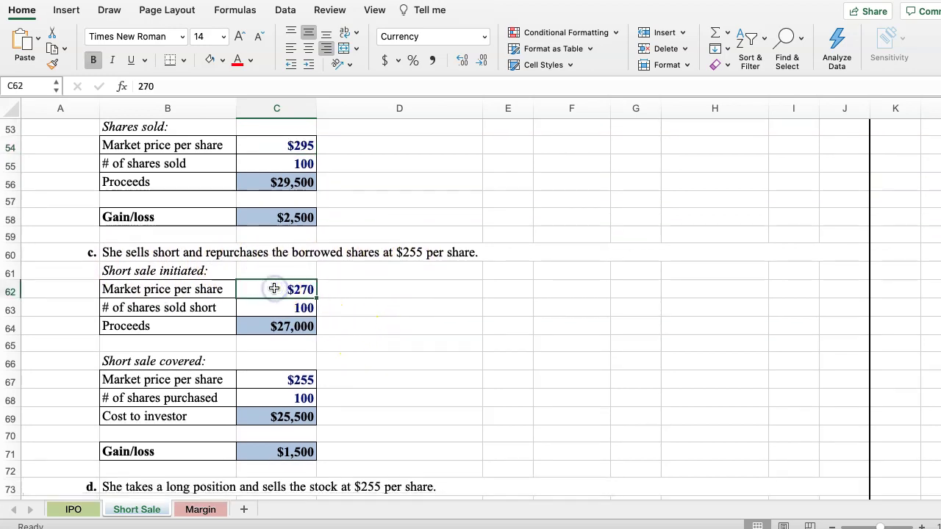
{"action": "left_click", "coordinate": [276, 307]}
{"action": "left_click", "coordinate": [258, 325]}
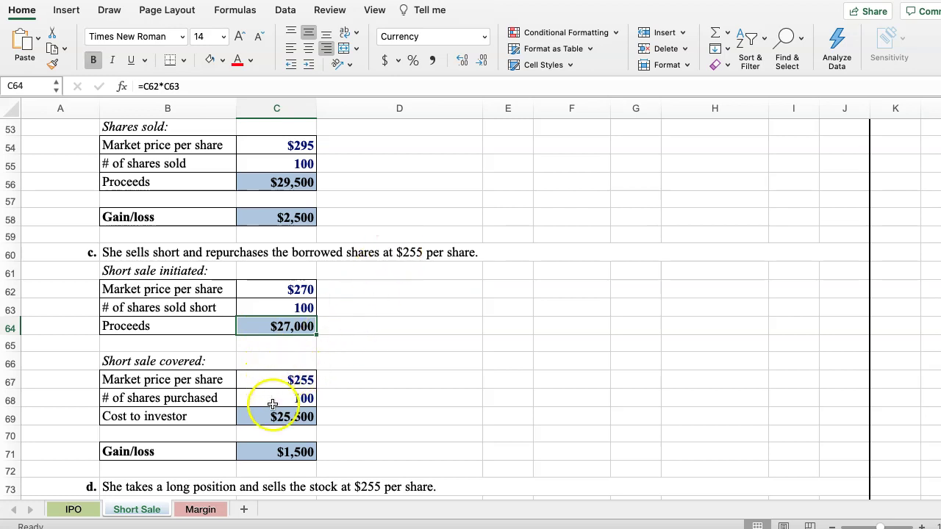
{"action": "left_click", "coordinate": [265, 451]}
{"action": "type", "text": "+"}
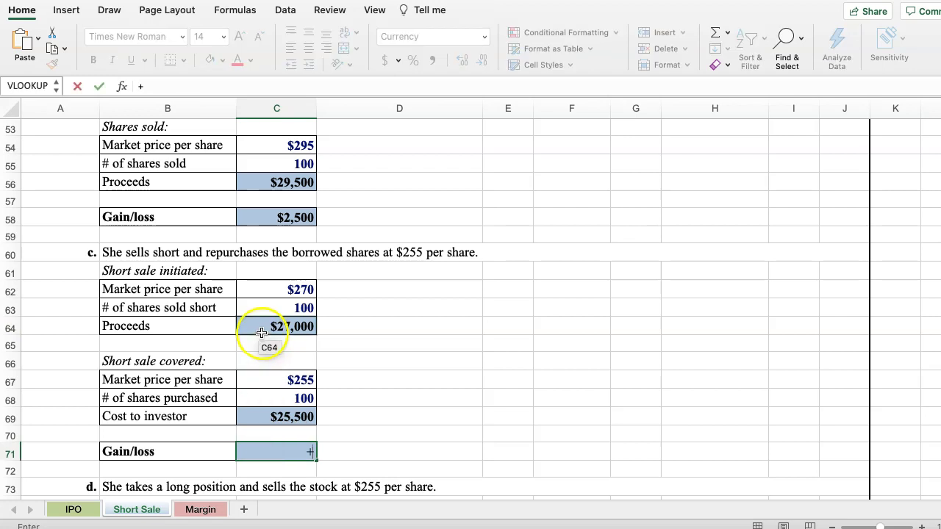
{"action": "left_click", "coordinate": [262, 329]}
{"action": "type", "text": "-"}
{"action": "left_click", "coordinate": [261, 415]}
{"action": "key", "text": "Return"}
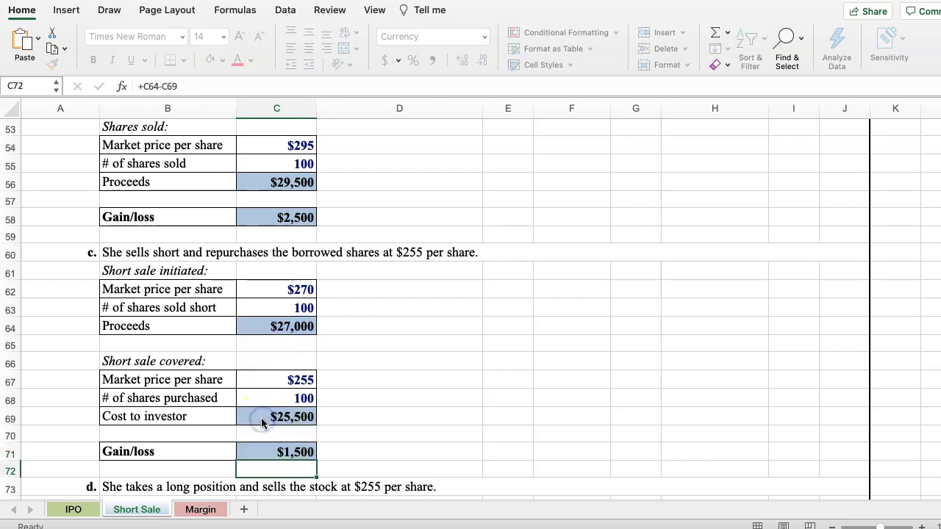
{"action": "left_click", "coordinate": [253, 453]}
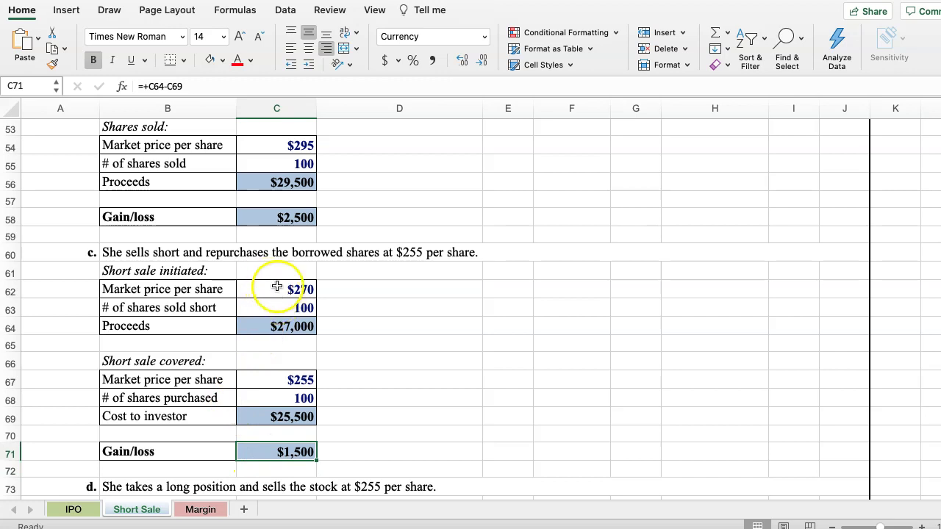
- Calculate part d's Gain/loss in C84 with the formula +C82-C77, after reviewing the long purchase price and cost to investor
{"action": "scroll", "coordinate": [269, 414], "scroll_direction": "down", "scroll_amount": 5}
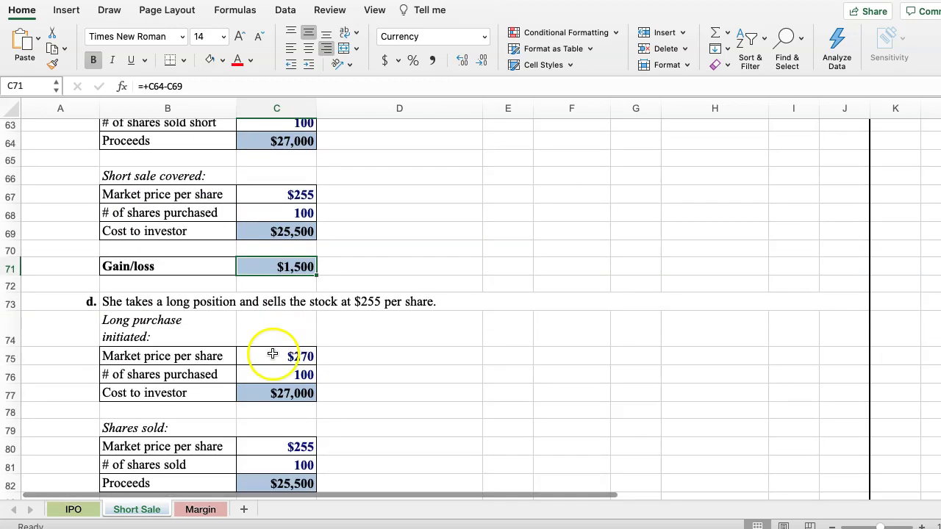
{"action": "scroll", "coordinate": [272, 354], "scroll_direction": "down", "scroll_amount": 2}
{"action": "scroll", "coordinate": [272, 354], "scroll_direction": "down", "scroll_amount": 1}
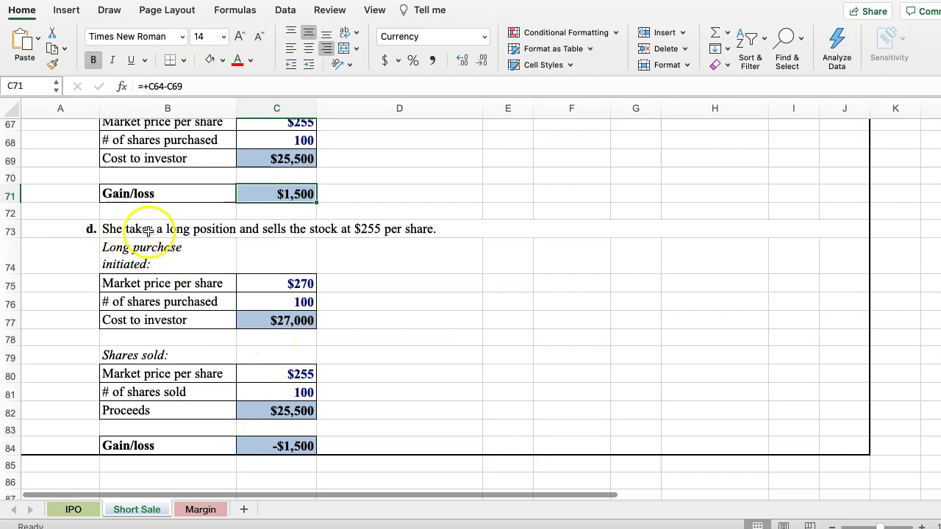
{"action": "left_click", "coordinate": [259, 282]}
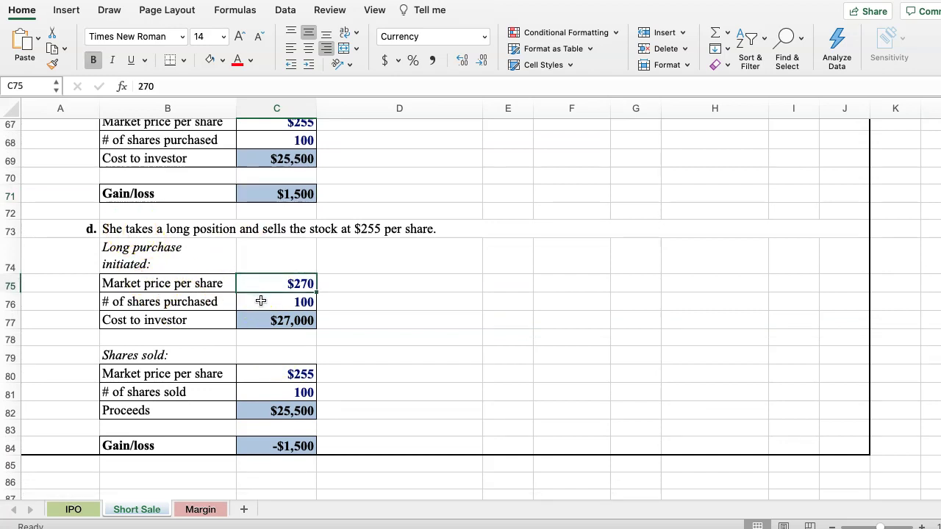
{"action": "left_click", "coordinate": [258, 324]}
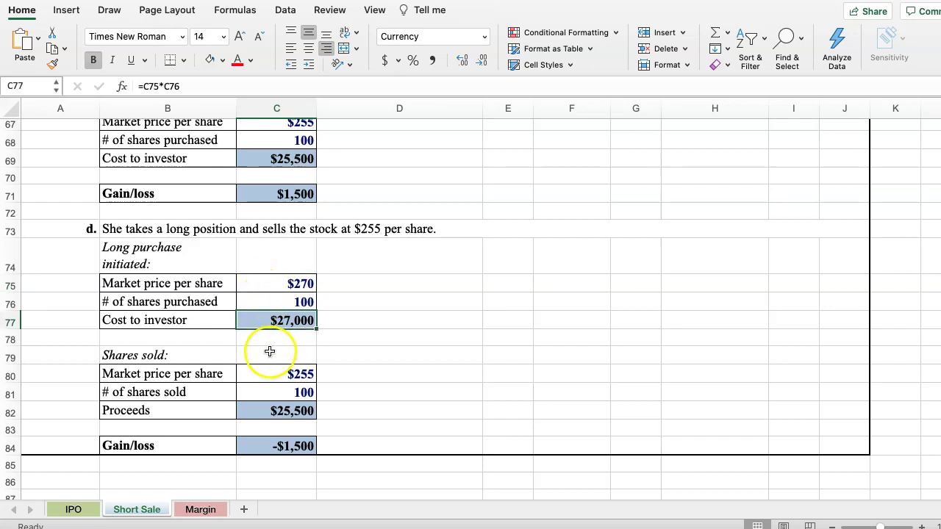
{"action": "scroll", "coordinate": [266, 353], "scroll_direction": "down", "scroll_amount": 1}
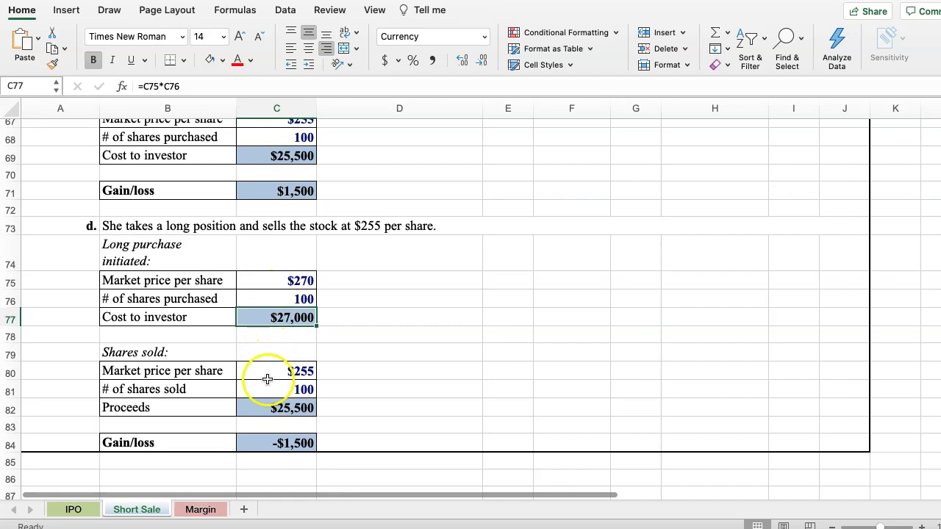
{"action": "left_click", "coordinate": [259, 443]}
{"action": "type", "text": "+"}
{"action": "left_click", "coordinate": [262, 408]}
{"action": "type", "text": "-"}
{"action": "left_click", "coordinate": [261, 321]}
{"action": "key", "text": "Return"}
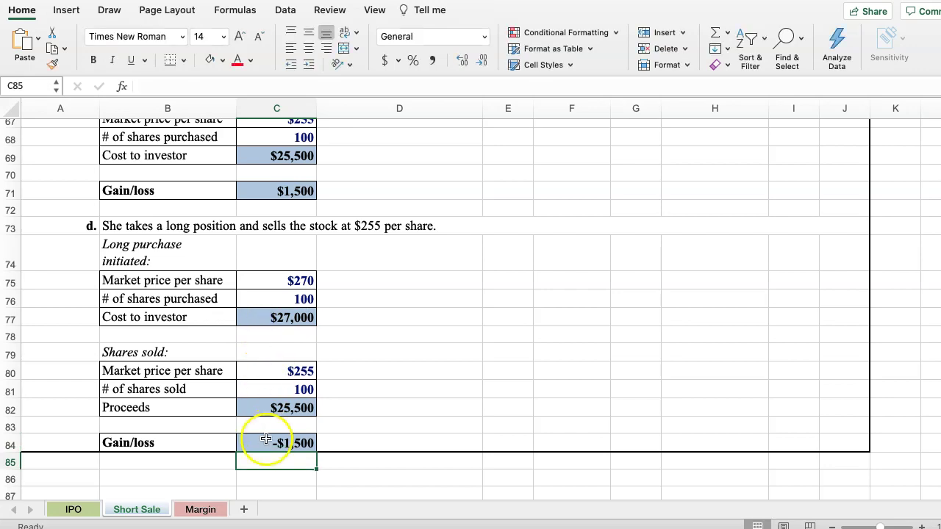
- Switch to the Margin sheet and enlarge its view for easier reading of the margin problems
{"action": "scroll", "coordinate": [316, 286], "scroll_direction": "up", "scroll_amount": 1}
{"action": "scroll", "coordinate": [344, 351], "scroll_direction": "down", "scroll_amount": 3}
{"action": "scroll", "coordinate": [343, 351], "scroll_direction": "up", "scroll_amount": 10}
{"action": "scroll", "coordinate": [305, 346], "scroll_direction": "up", "scroll_amount": 12}
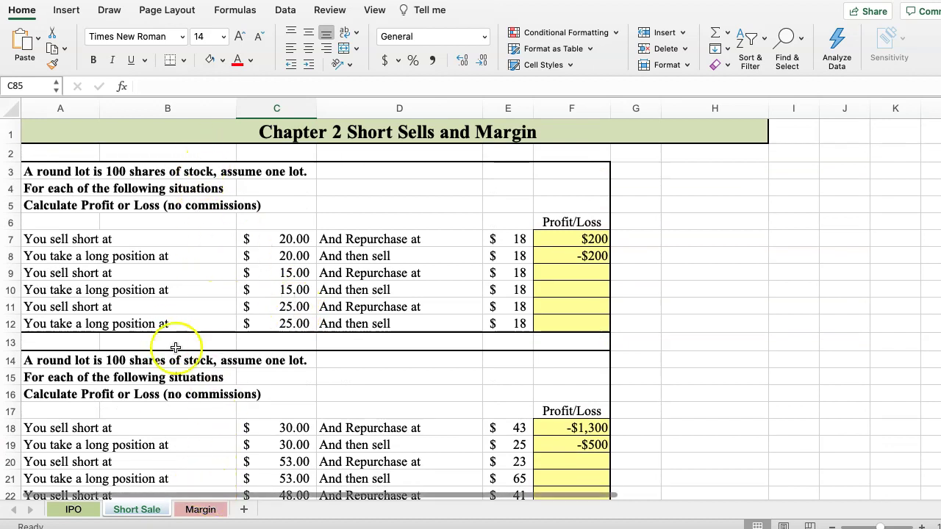
{"action": "left_click", "coordinate": [198, 509]}
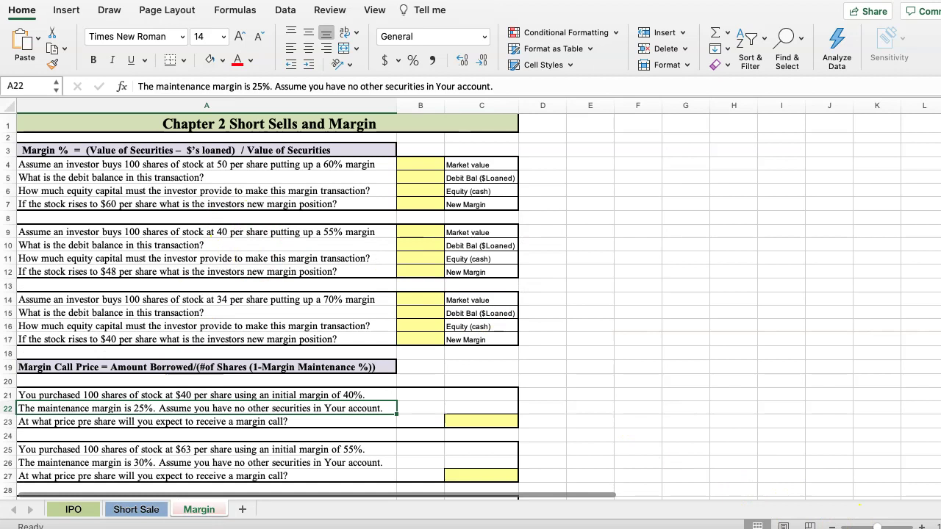
{"action": "left_click", "coordinate": [921, 526]}
{"action": "left_click", "coordinate": [921, 526]}
{"action": "left_click", "coordinate": [920, 526]}
{"action": "left_click", "coordinate": [921, 526]}
{"action": "scroll", "coordinate": [478, 352], "scroll_direction": "up", "scroll_amount": 3}
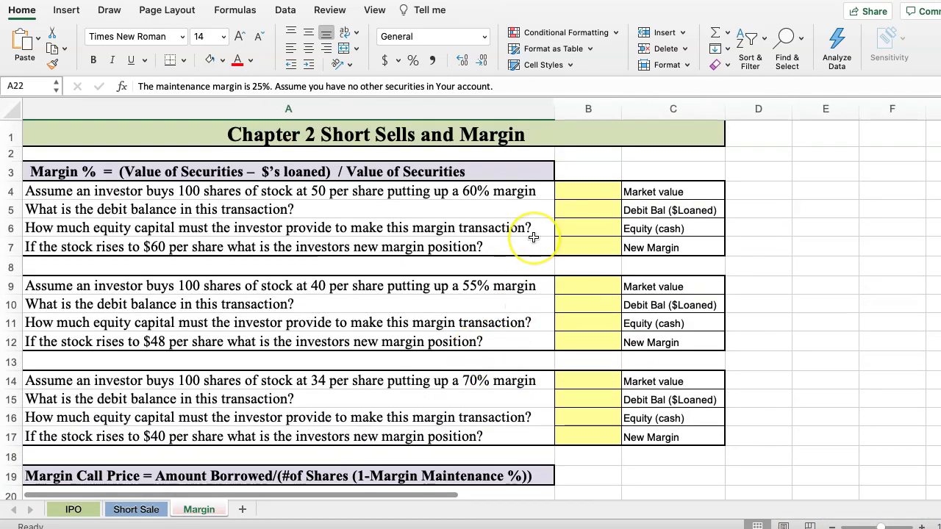
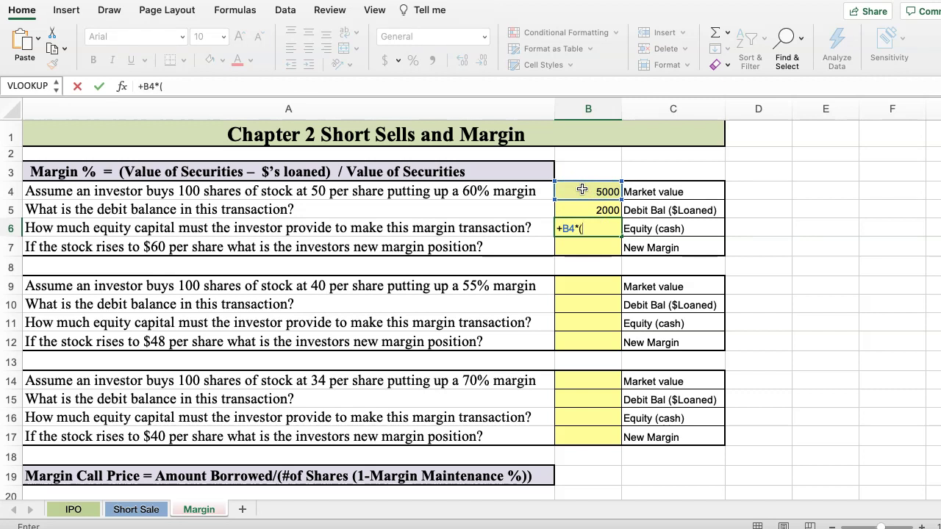
- Try calculating the first margin problem's Equity (cash) in B6 with the formula +B4*.60
{"action": "left_click", "coordinate": [585, 232]}
{"action": "key", "text": "BackSpace"}
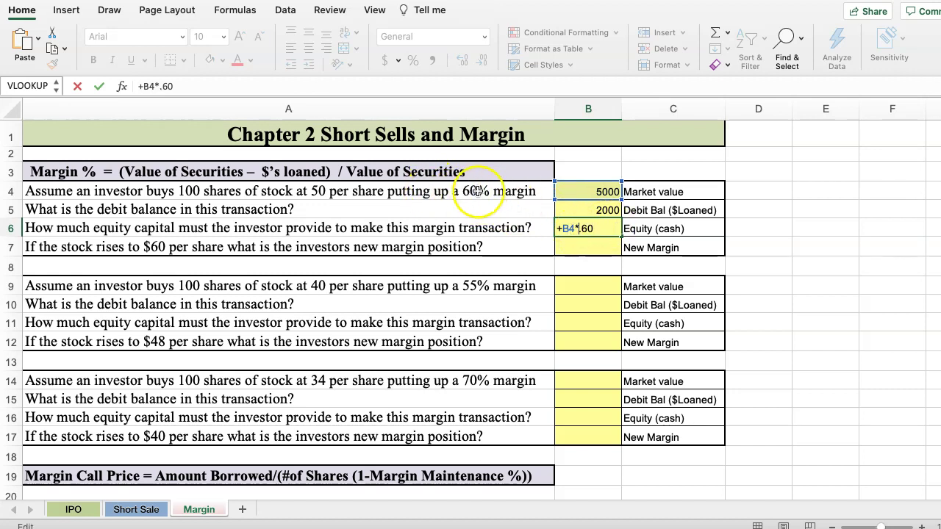
{"action": "key", "text": "Return"}
- Calculate the first margin problem's Equity (cash) in B6 with the formula +B4-B5
{"action": "left_click", "coordinate": [584, 233]}
{"action": "type", "text": "+"}
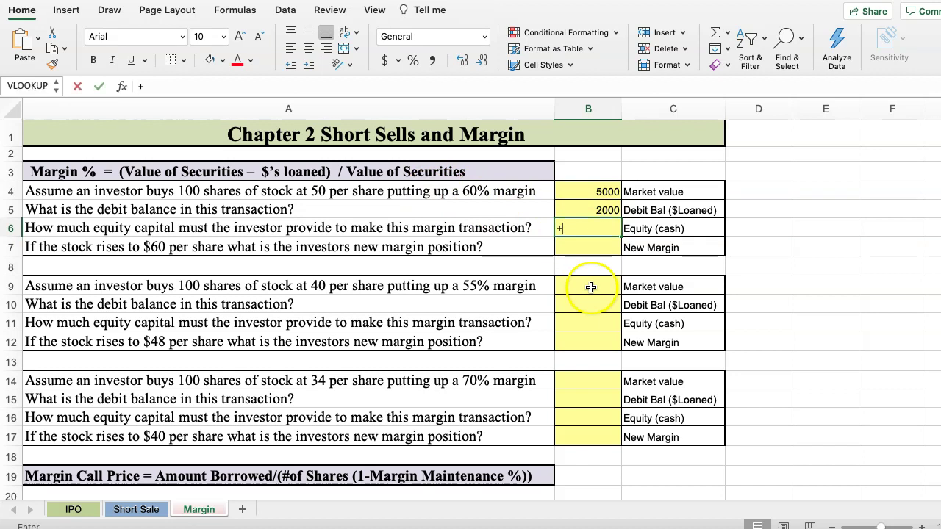
{"action": "left_click", "coordinate": [588, 193]}
{"action": "type", "text": "-"}
{"action": "left_click", "coordinate": [575, 211]}
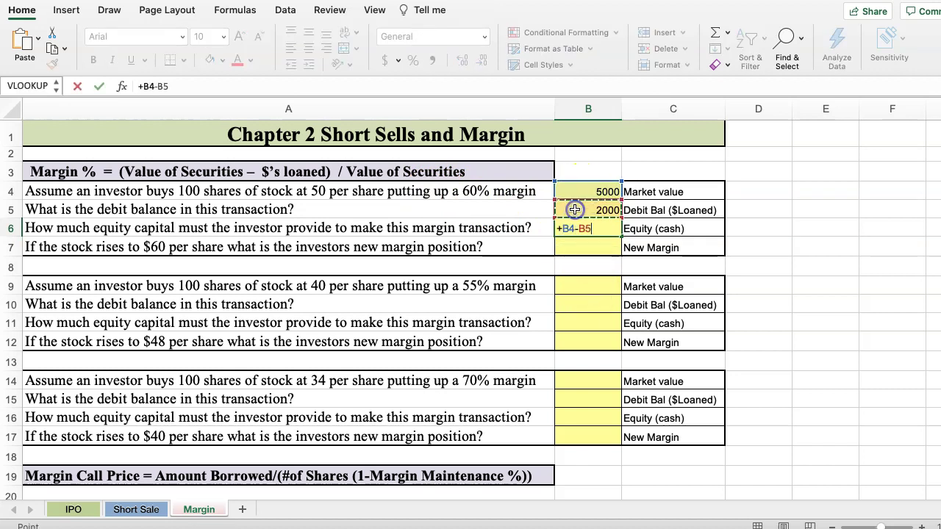
{"action": "key", "text": "Return"}
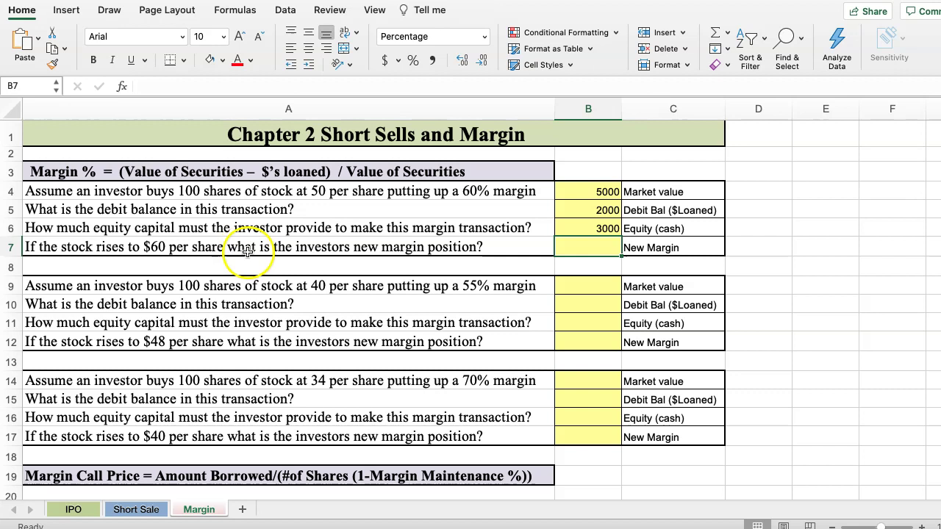
- Calculate the first problem's New Margin in B7 for a $60 share price with the formula +(6000-B5)/6000
{"action": "left_click", "coordinate": [581, 248]}
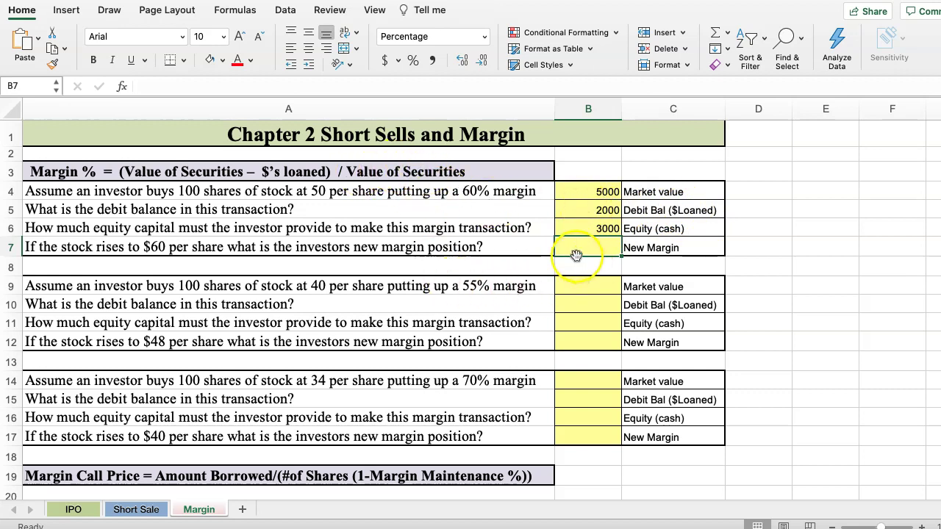
{"action": "type", "text": "+(6000-"}
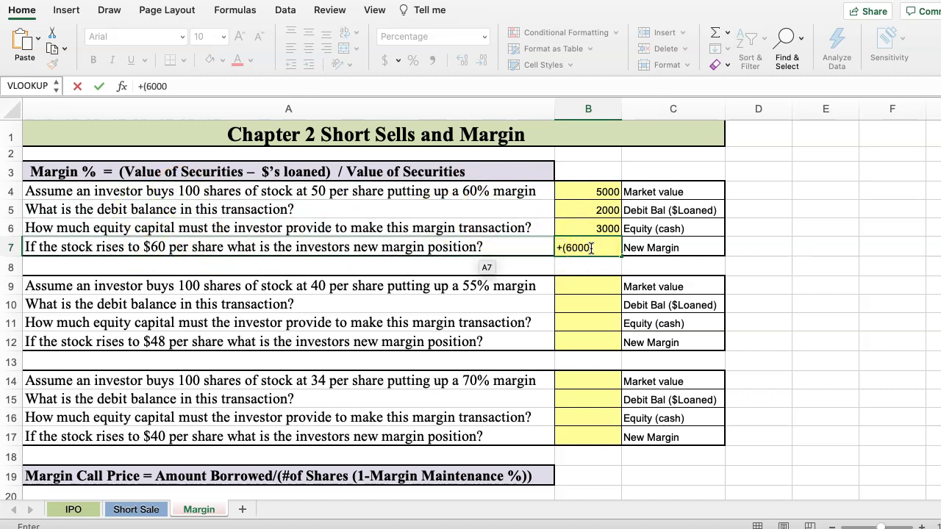
{"action": "left_click", "coordinate": [589, 210]}
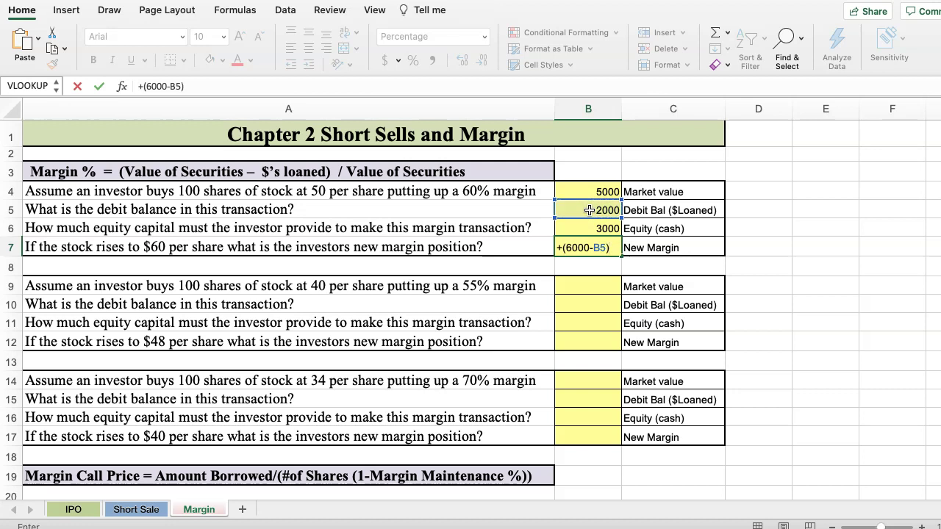
{"action": "type", "text": ")/6000"}
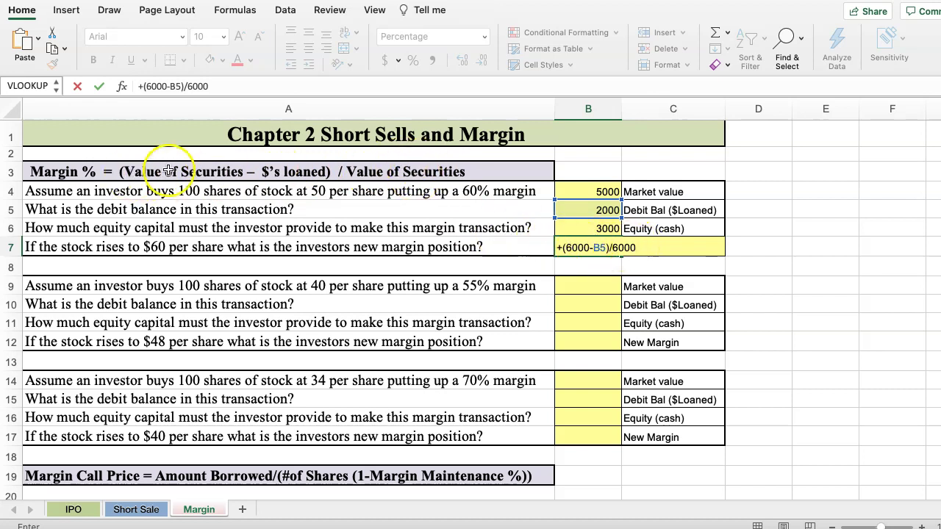
{"action": "key", "text": "Return"}
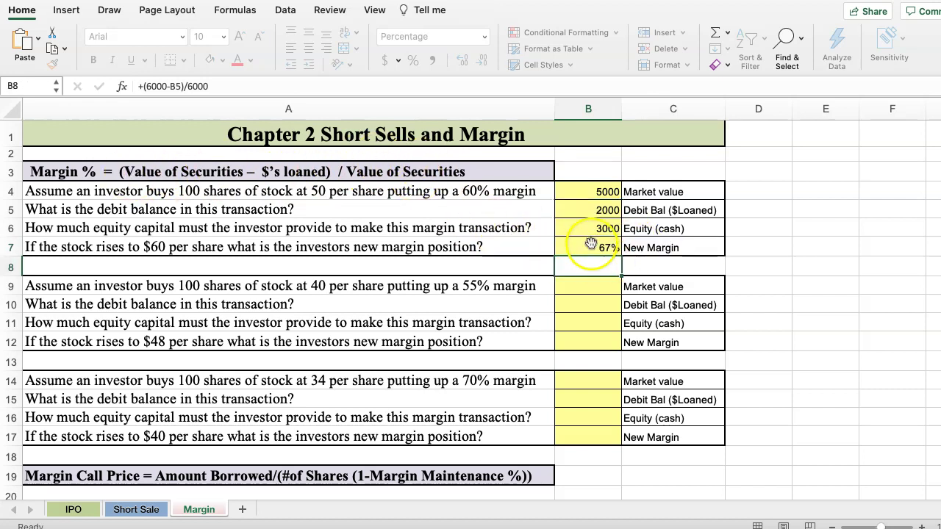
{"action": "left_click", "coordinate": [590, 245]}
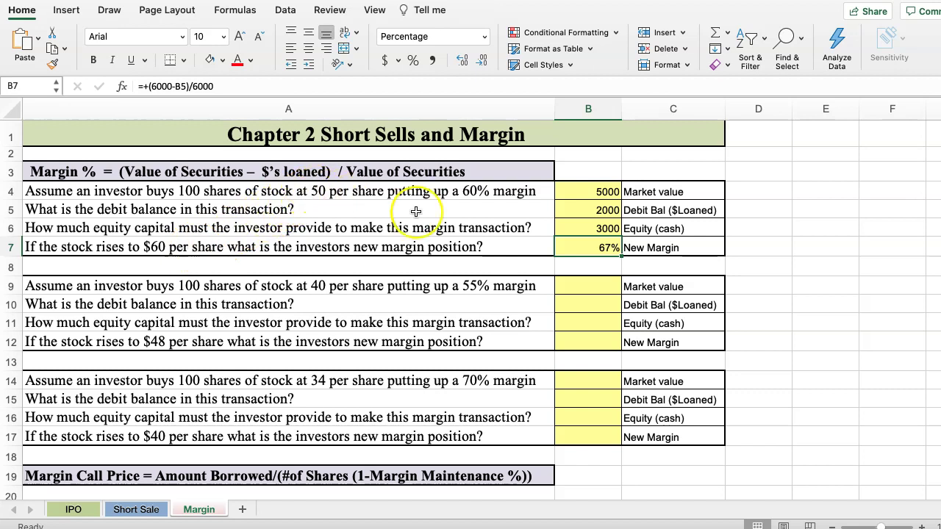
- Insert a dollar sign before the 50 per share price in the question text of A4
{"action": "left_click", "coordinate": [331, 230]}
{"action": "left_click", "coordinate": [314, 191]}
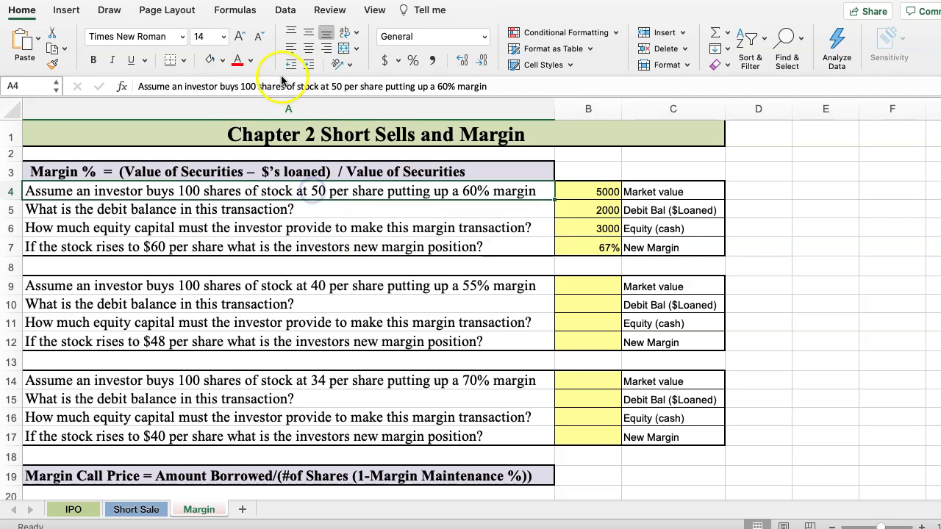
{"action": "left_click", "coordinate": [332, 86]}
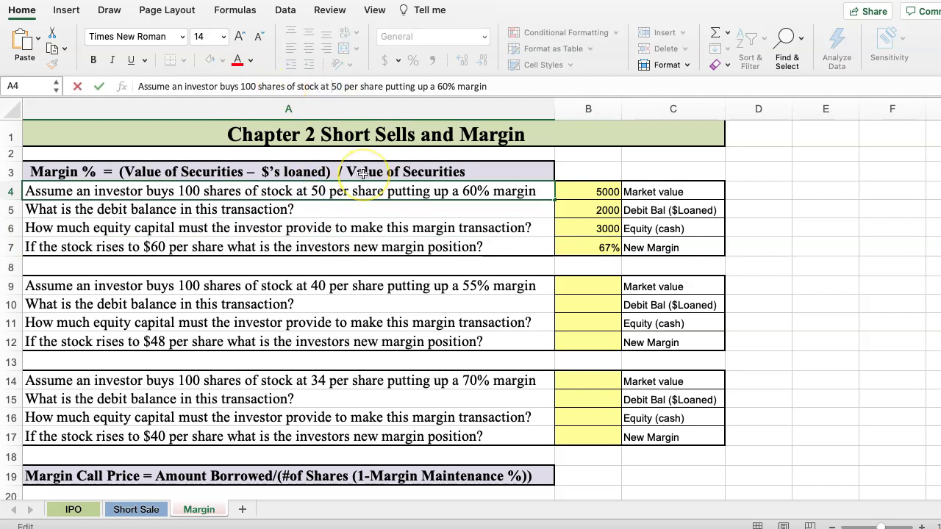
{"action": "type", "text": "$"}
{"action": "key", "text": "Return"}
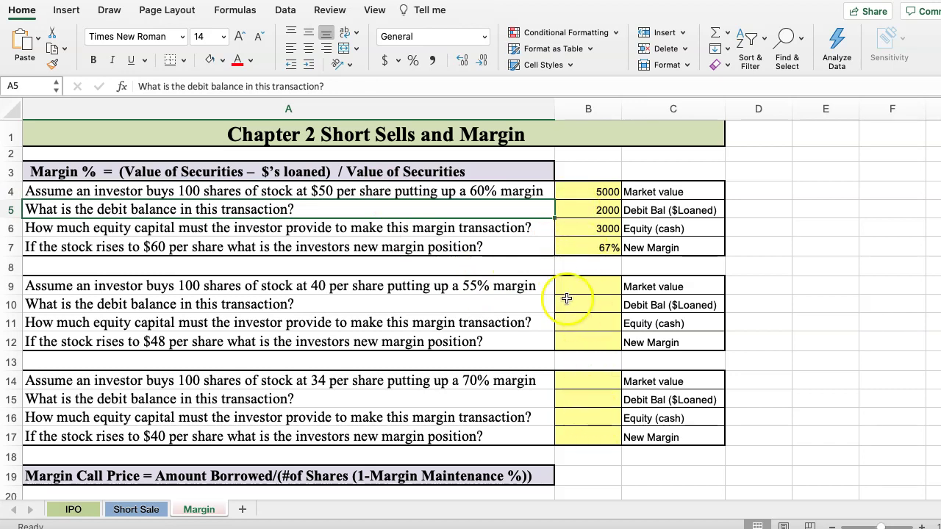
- Copy the Debit Bal ($Loaned) label from C10 into C21 beside the first margin call problem
{"action": "scroll", "coordinate": [566, 298], "scroll_direction": "down", "scroll_amount": 5}
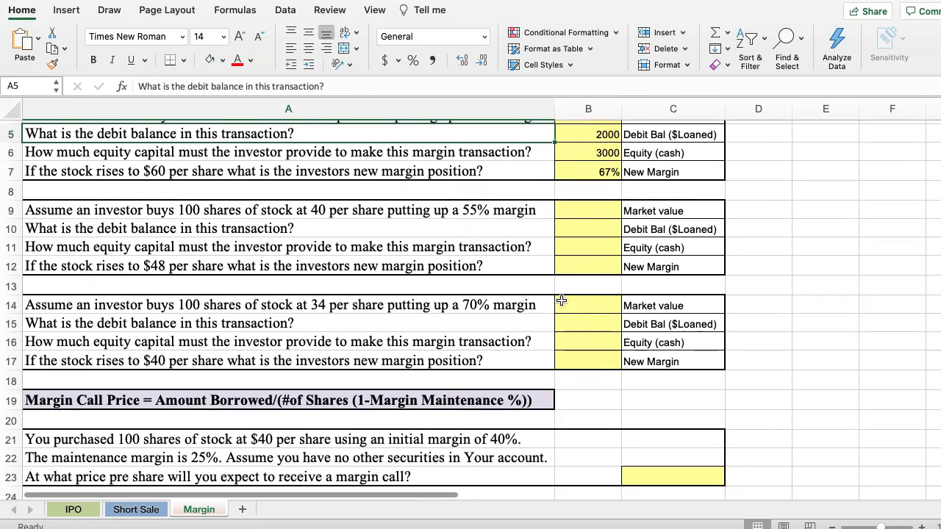
{"action": "scroll", "coordinate": [561, 301], "scroll_direction": "down", "scroll_amount": 5}
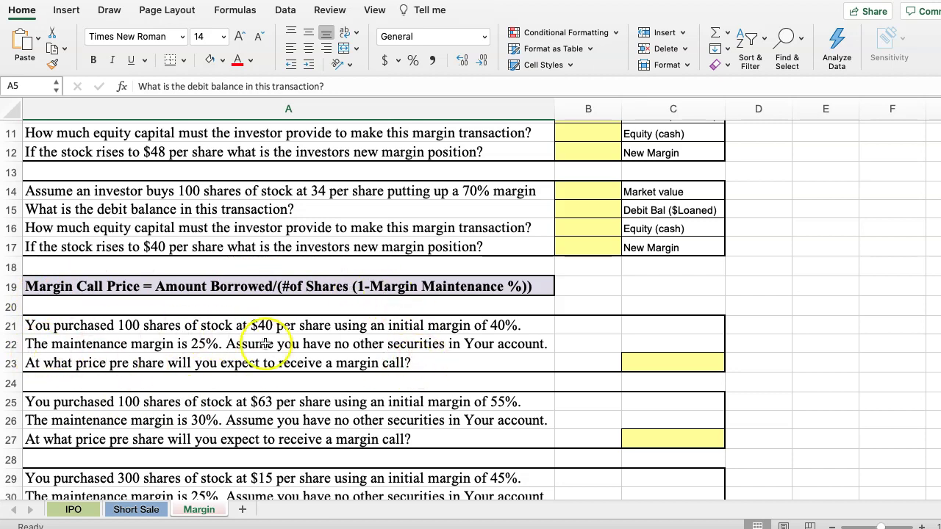
{"action": "scroll", "coordinate": [294, 430], "scroll_direction": "down", "scroll_amount": 1}
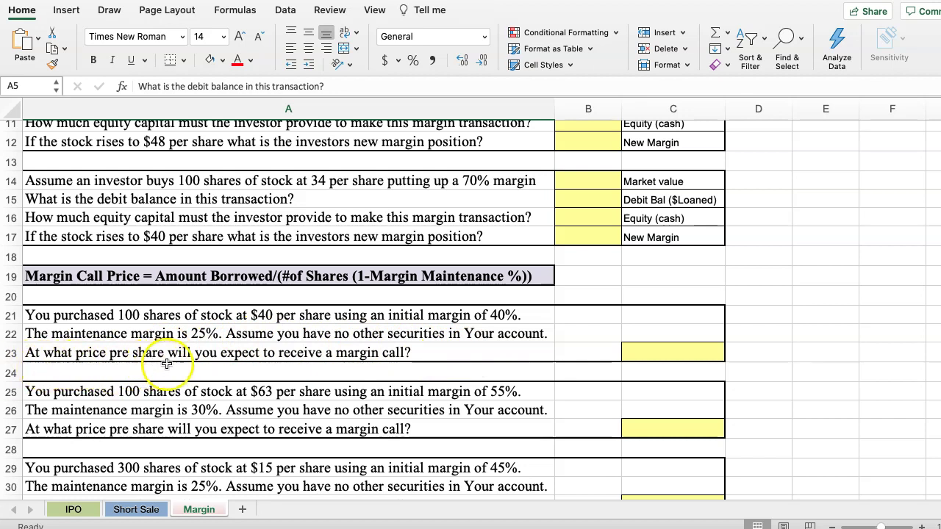
{"action": "left_click", "coordinate": [637, 351]}
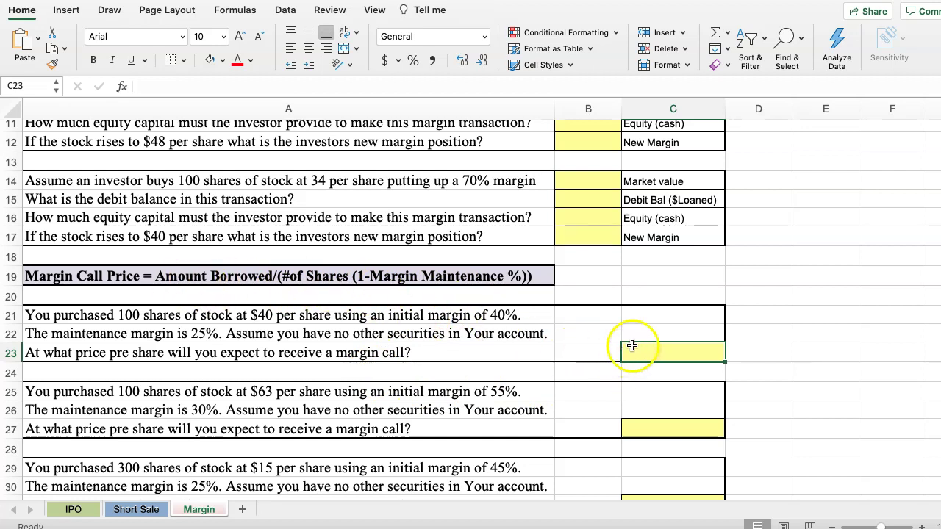
{"action": "left_click", "coordinate": [650, 316]}
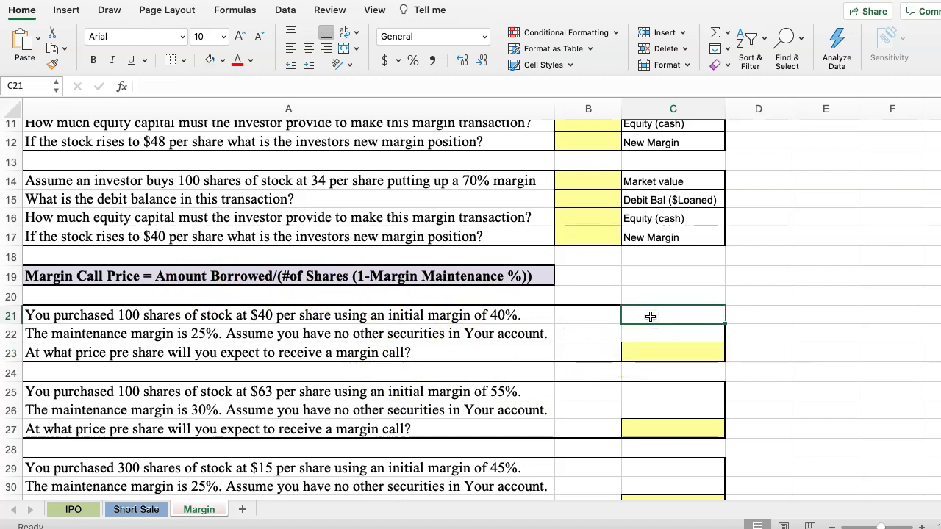
{"action": "left_click", "coordinate": [656, 318]}
{"action": "scroll", "coordinate": [656, 338], "scroll_direction": "up", "scroll_amount": 3}
{"action": "left_click", "coordinate": [647, 171]}
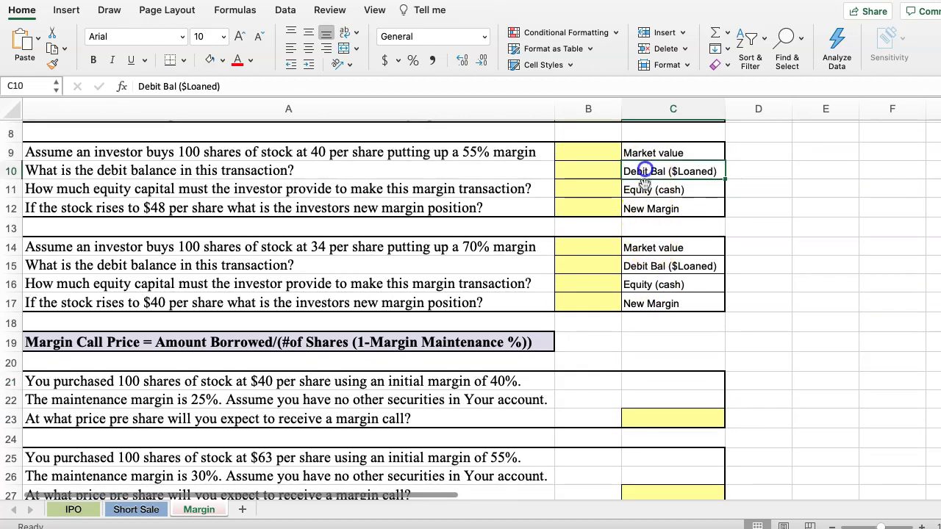
{"action": "key", "text": "super+c"}
{"action": "left_click", "coordinate": [651, 382]}
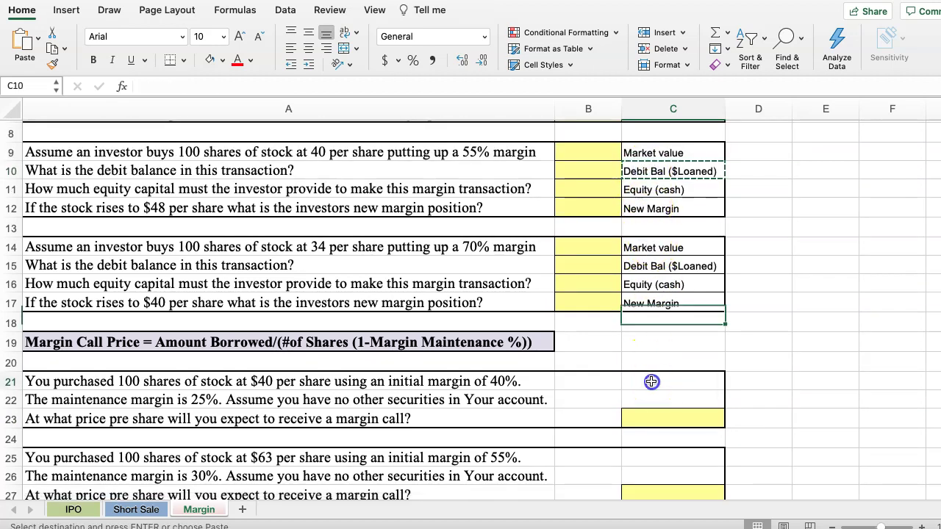
{"action": "key", "text": "super+v"}
{"action": "left_click", "coordinate": [592, 399]}
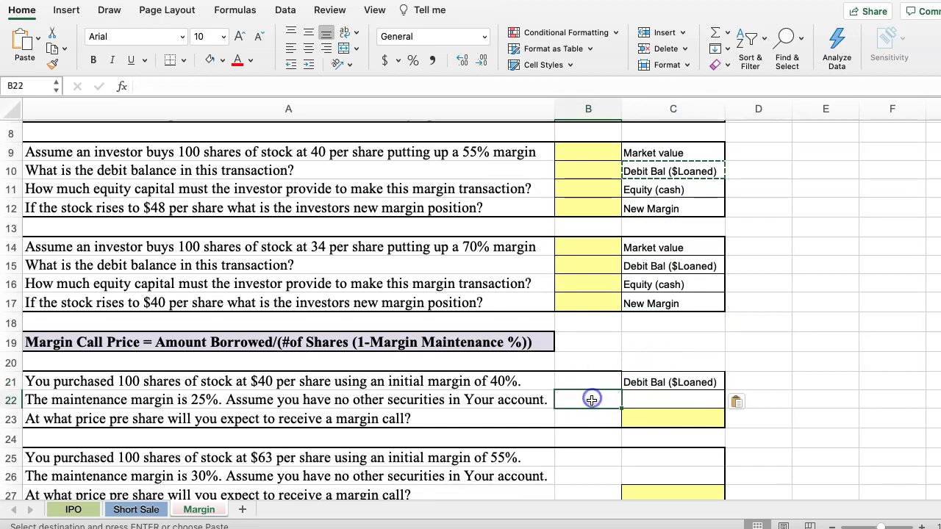
- Apply an outline border around the first margin call problem's range A21:C23
{"action": "left_click_drag", "start_coordinate": [51, 380], "coordinate": [676, 415]}
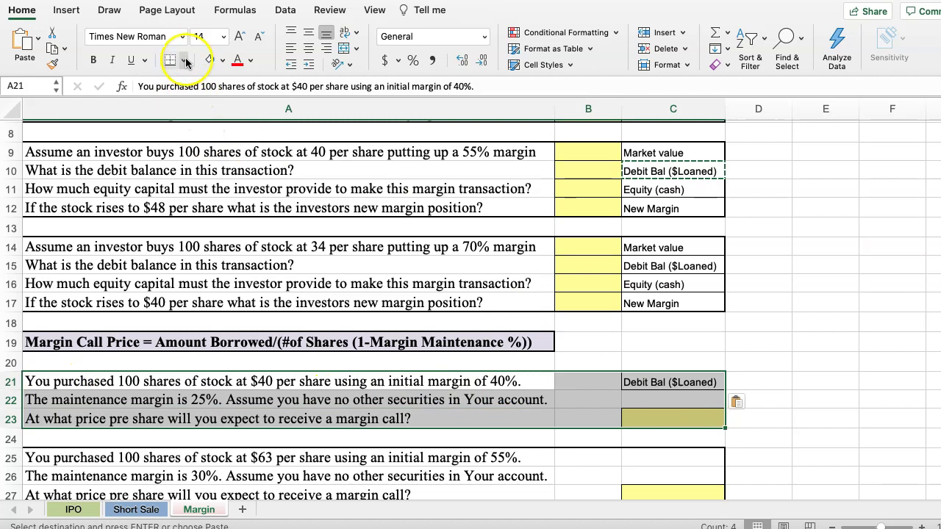
{"action": "left_click", "coordinate": [186, 63]}
{"action": "left_click", "coordinate": [190, 227]}
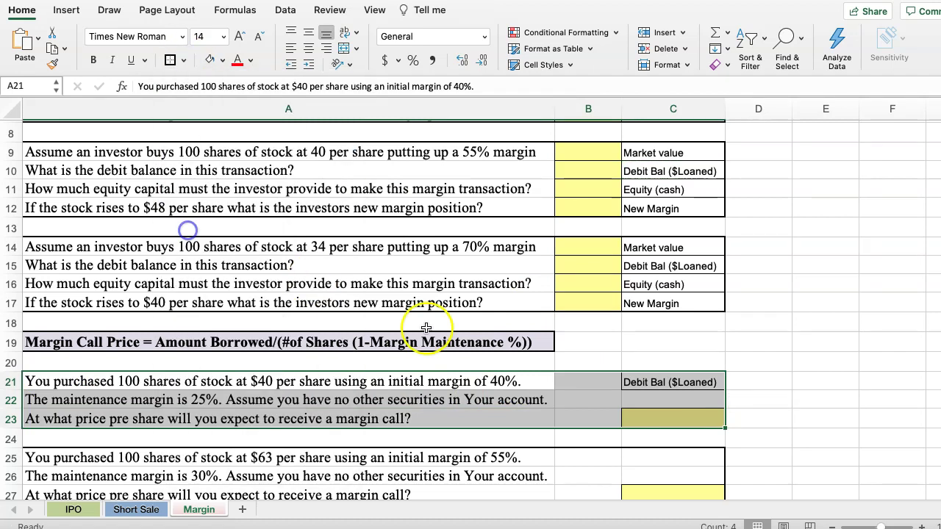
- Calculate the first margin call problem's debit balance in B21 with the formula +40*(1-.40)*100
{"action": "left_click", "coordinate": [579, 401]}
{"action": "left_click", "coordinate": [588, 380]}
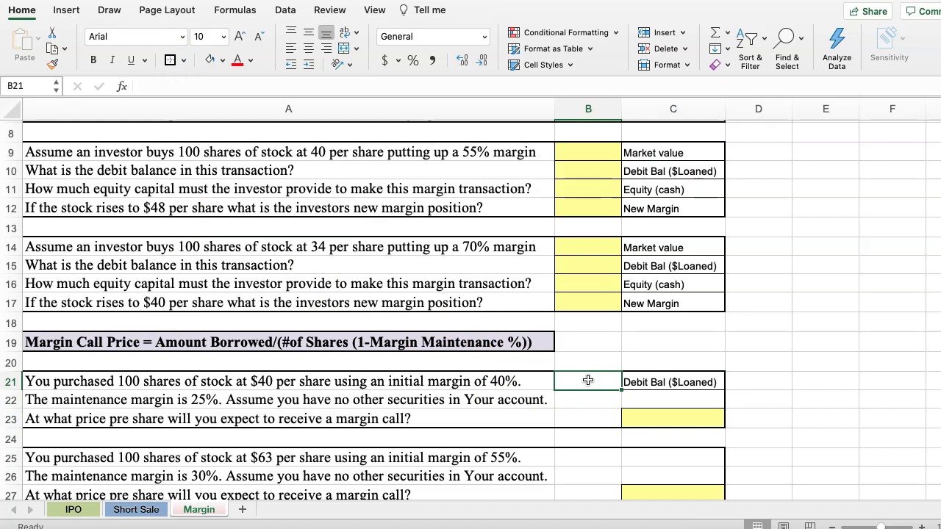
{"action": "type", "text": "+40(1-.40"}
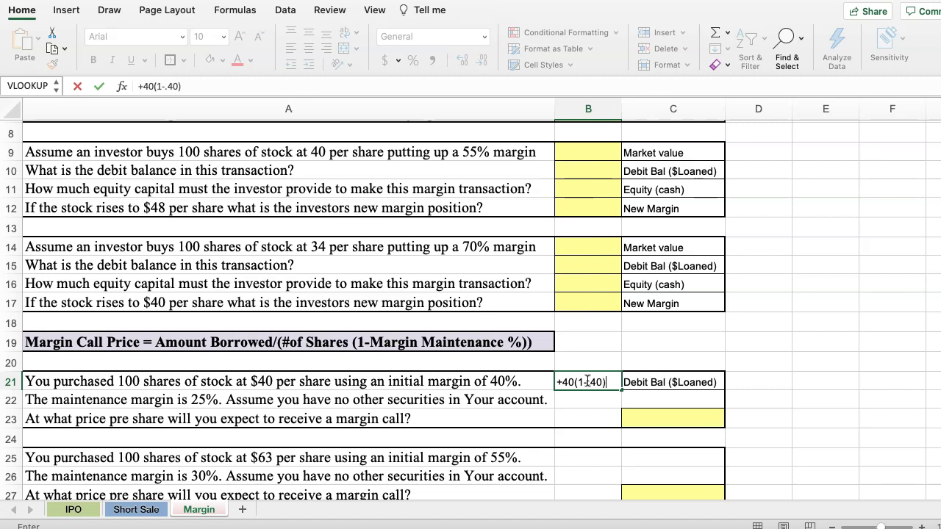
{"action": "type", "text": "00"}
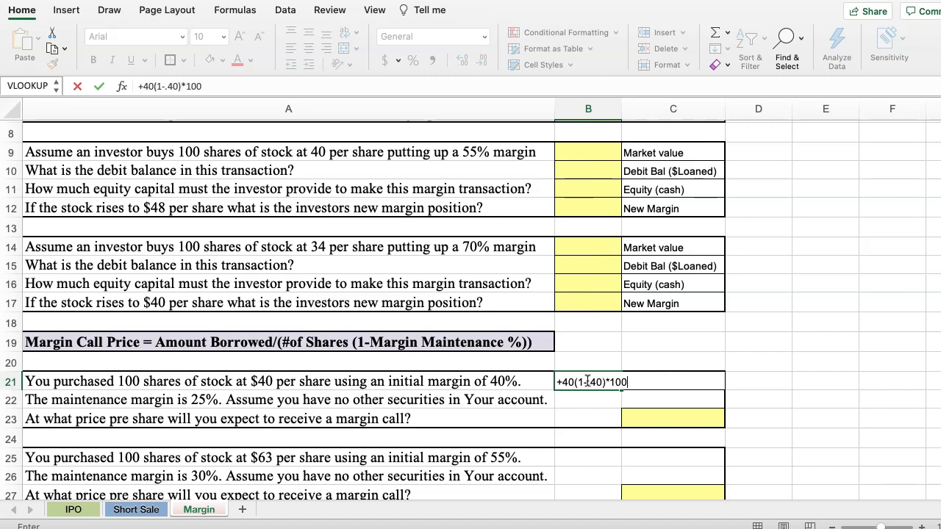
{"action": "key", "text": "Return"}
{"action": "key", "text": "Return"}
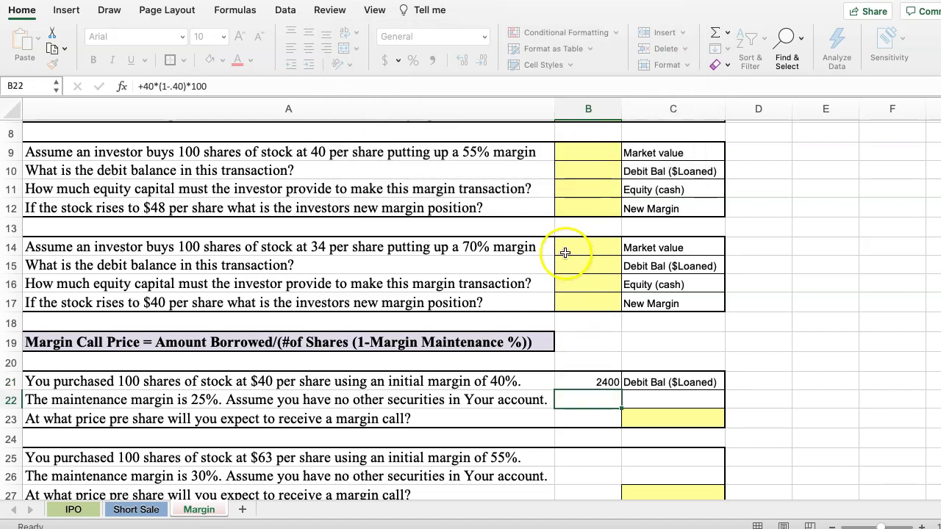
{"action": "left_click", "coordinate": [587, 382]}
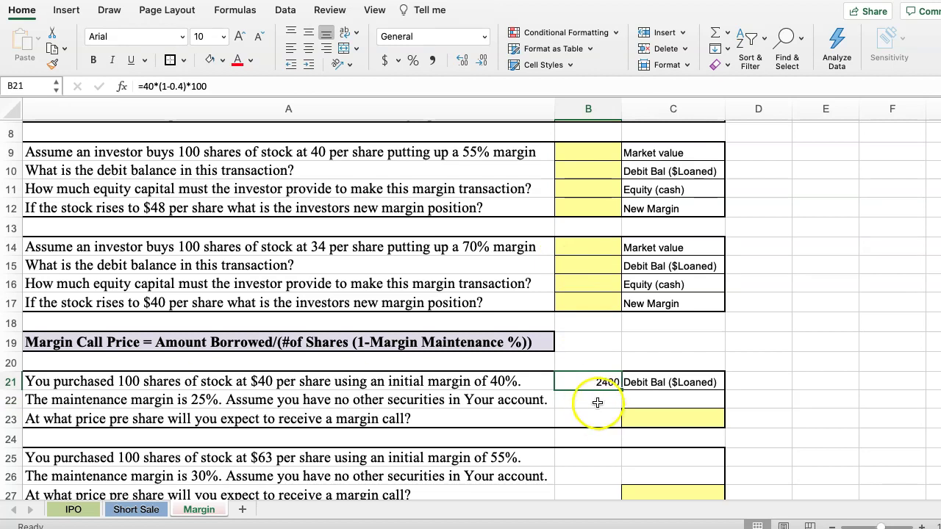
{"action": "left_click", "coordinate": [597, 401]}
{"action": "type", "text": "+"}
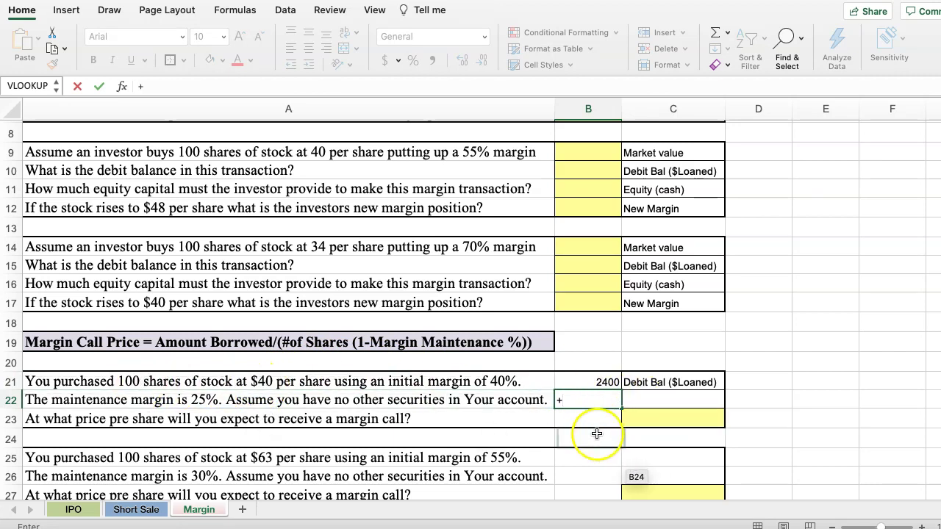
{"action": "key", "text": "Escape"}
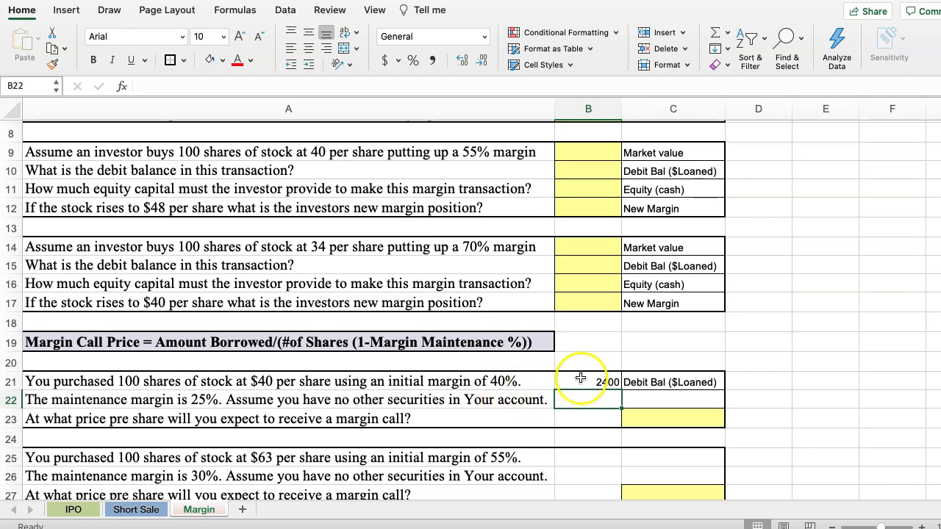
{"action": "left_click", "coordinate": [582, 380]}
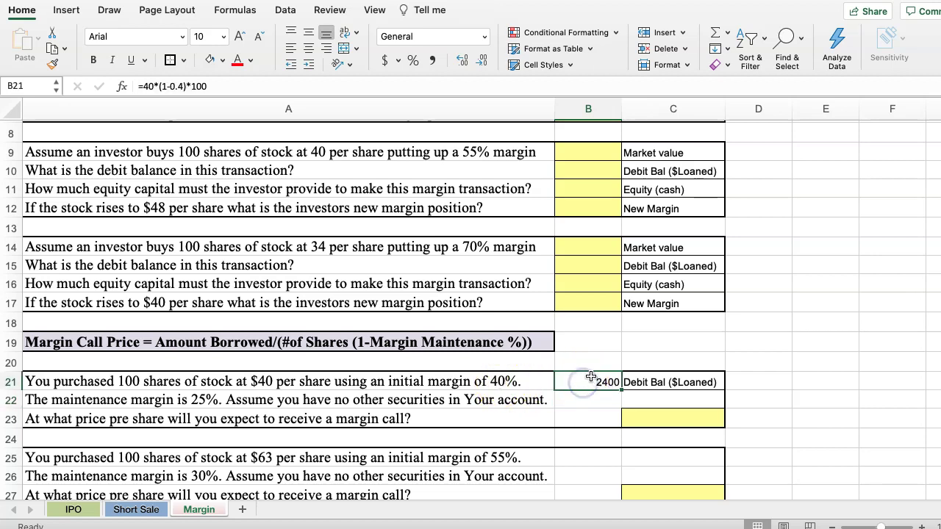
- Calculate the first margin call price in C23 with the formula +B21/(100*(1-.25)), accepting the suggested multiplication sign correction
{"action": "left_click", "coordinate": [641, 419]}
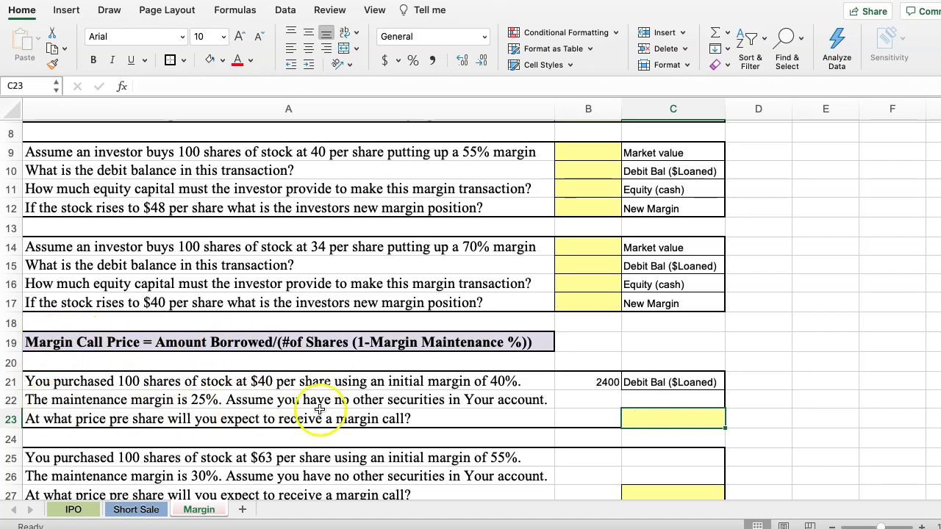
{"action": "type", "text": "+"}
{"action": "left_click", "coordinate": [585, 384]}
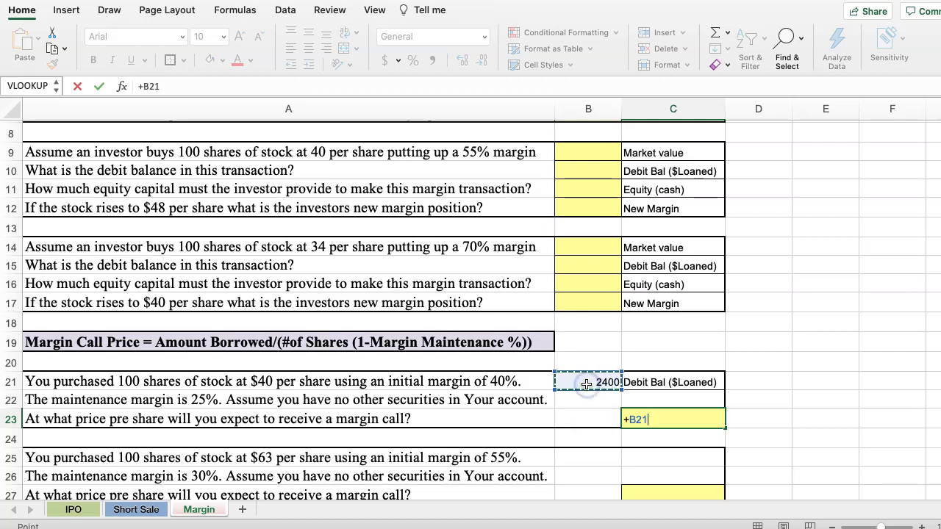
{"action": "type", "text": "/(100(1-"}
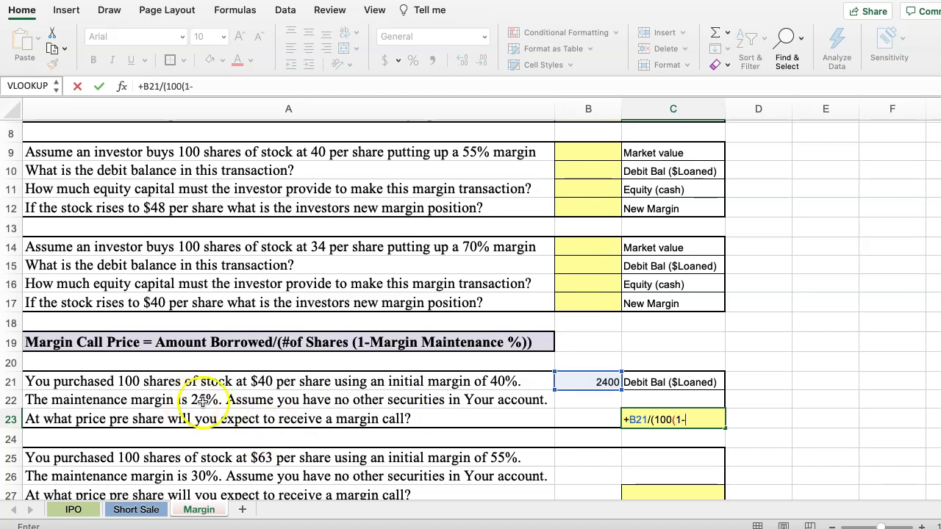
{"action": "type", "text": ".25"}
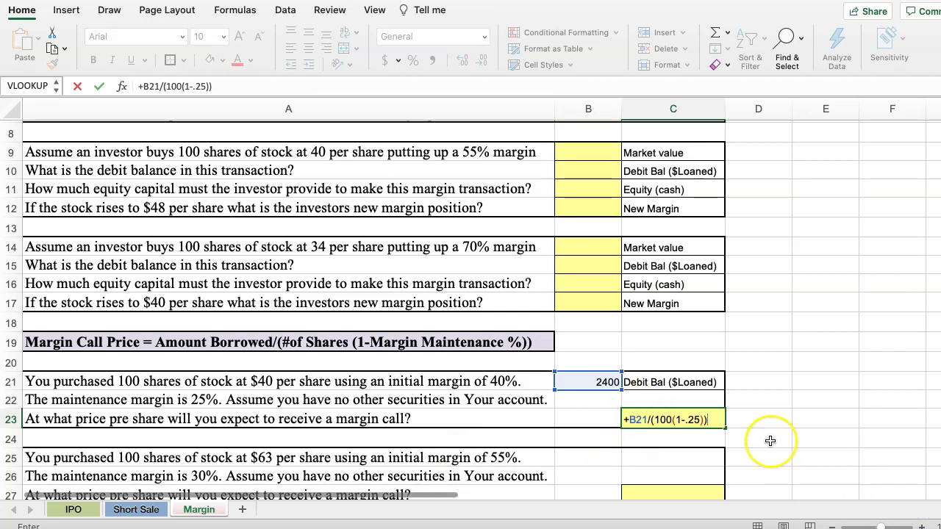
{"action": "key", "text": "Return"}
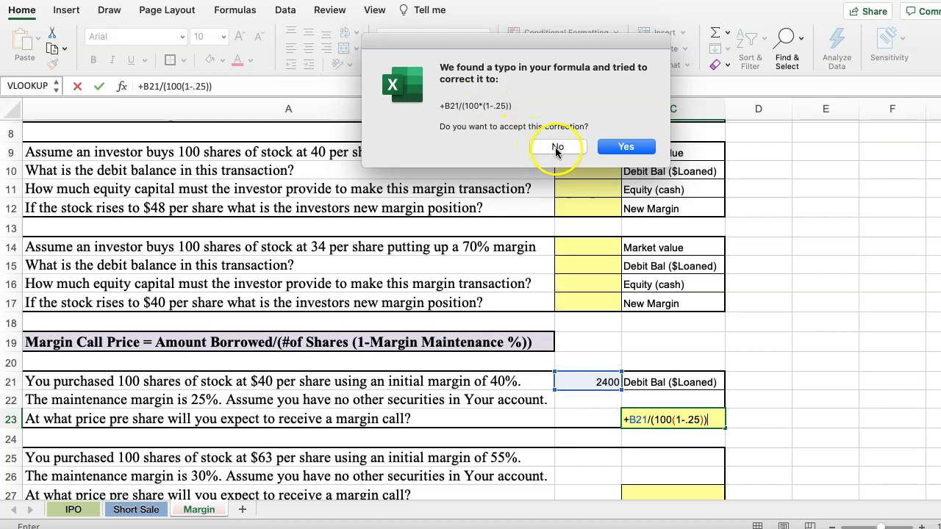
{"action": "left_click", "coordinate": [624, 147]}
- Review the margin call price formula in C23 with the sheet enlarged
{"action": "left_click", "coordinate": [674, 416]}
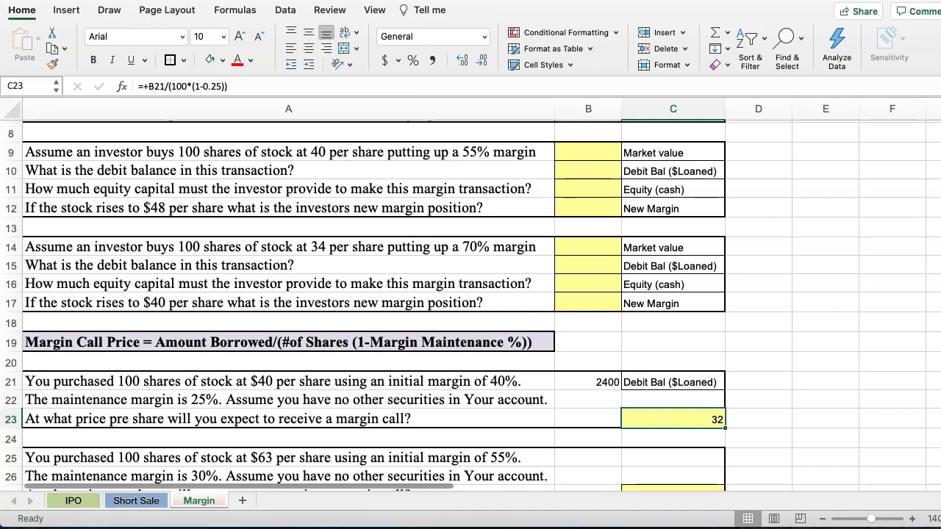
{"action": "left_click", "coordinate": [924, 525]}
{"action": "left_click", "coordinate": [924, 526]}
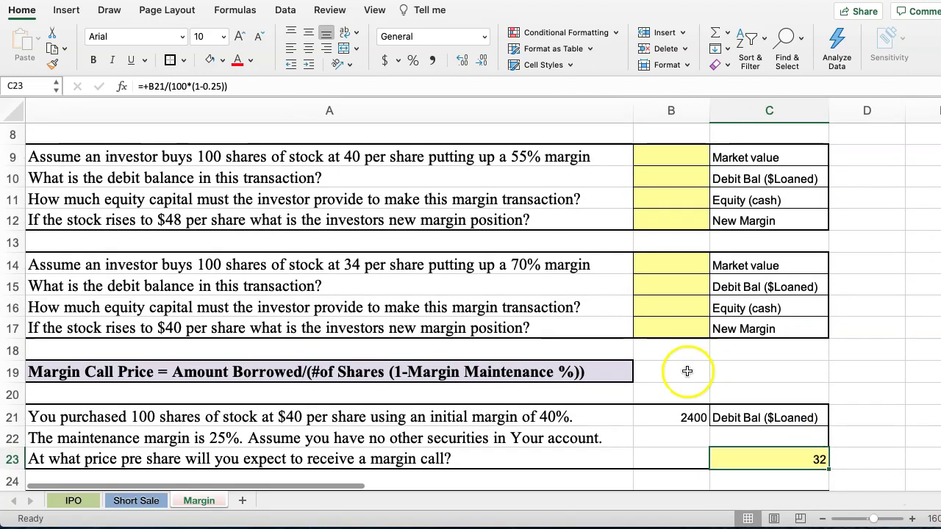
{"action": "scroll", "coordinate": [687, 370], "scroll_direction": "down", "scroll_amount": 2}
{"action": "left_click", "coordinate": [762, 412]}
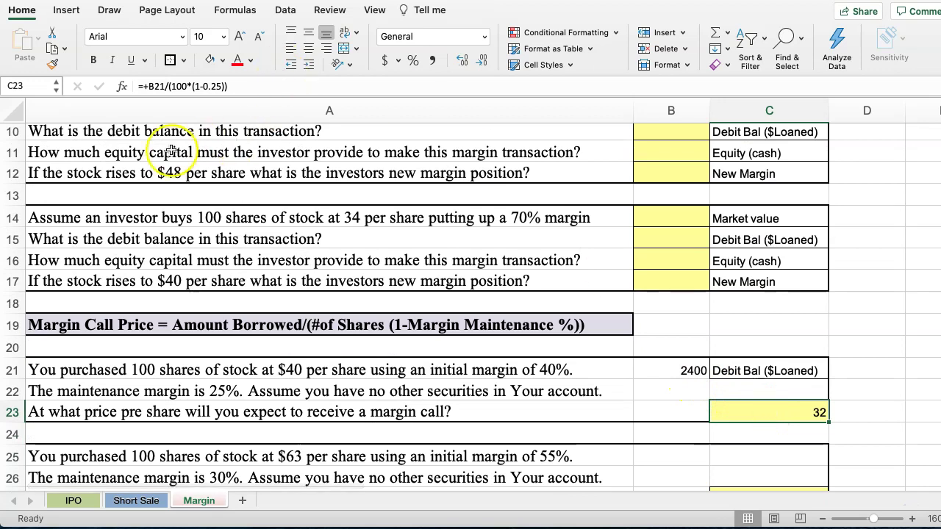
{"action": "left_click", "coordinate": [191, 86]}
{"action": "left_click", "coordinate": [642, 427]}
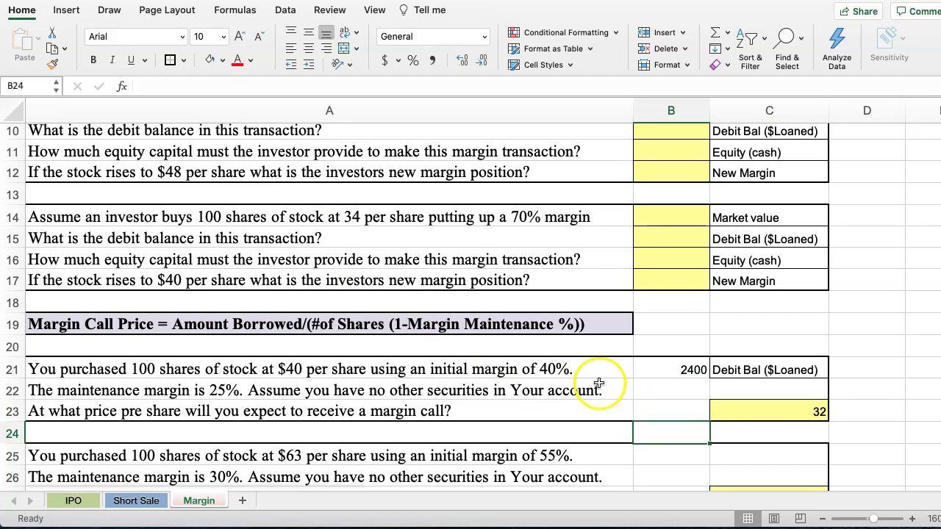
- Calculate the debit balance for the $63 stock problem in B25 with the formula +63*(1-.55)*100
{"action": "scroll", "coordinate": [610, 396], "scroll_direction": "down", "scroll_amount": 4}
{"action": "left_click", "coordinate": [674, 409]}
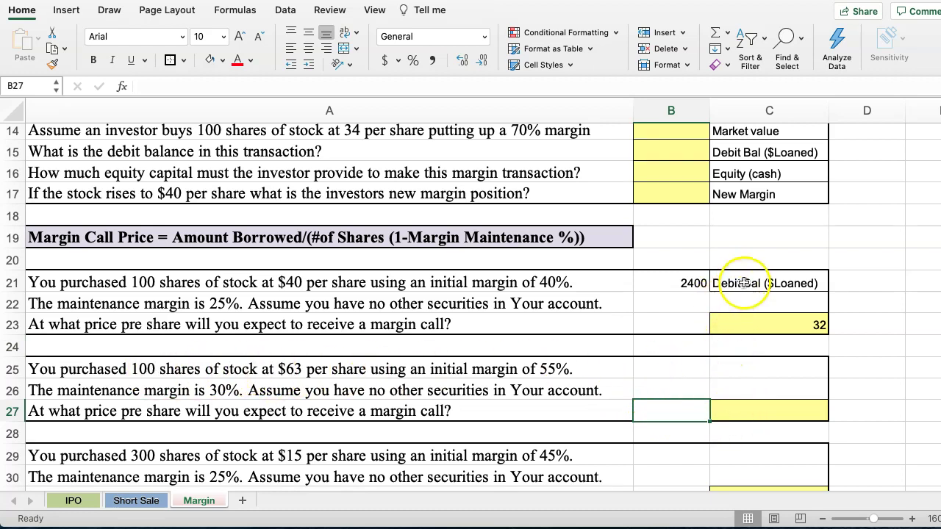
{"action": "left_click", "coordinate": [683, 368]}
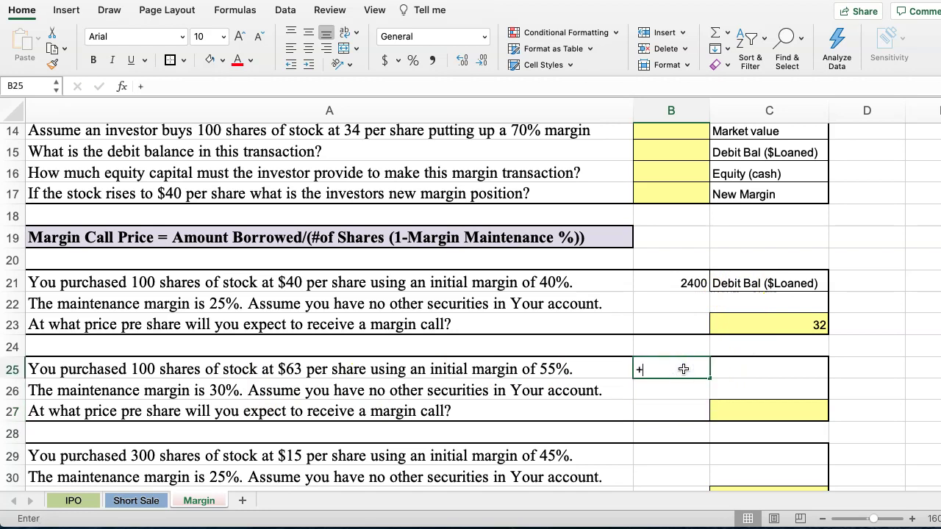
{"action": "type", "text": "+"}
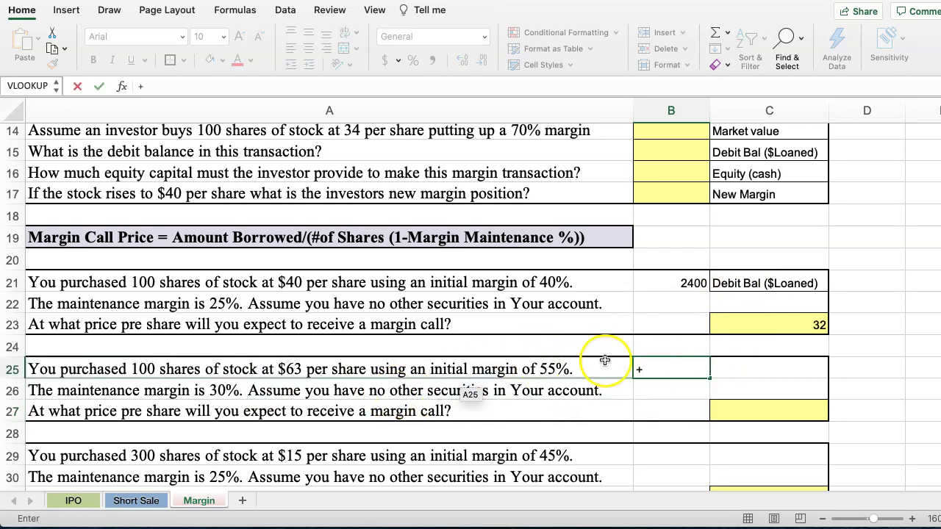
{"action": "type", "text": "63*(1-"}
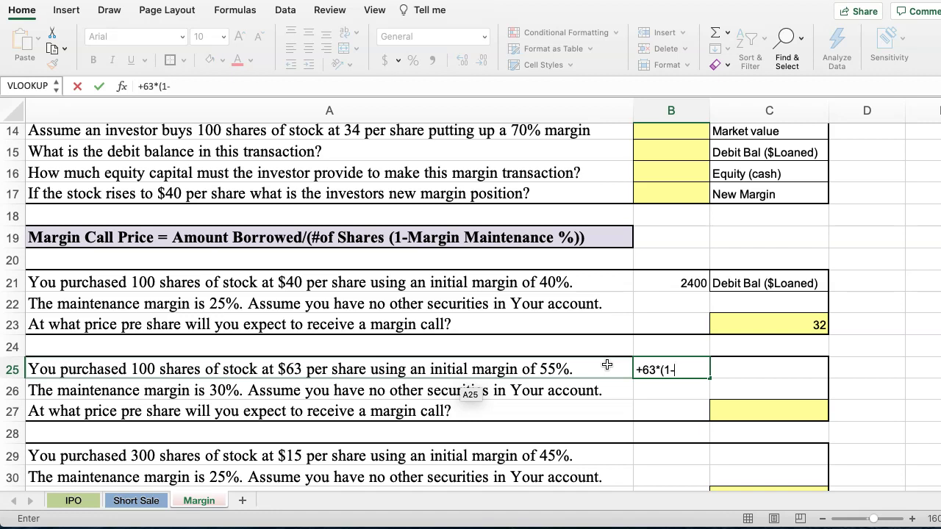
{"action": "left_click", "coordinate": [593, 366]}
{"action": "left_click", "coordinate": [635, 369]}
{"action": "type", "text": "0"}
{"action": "key", "text": "Return"}
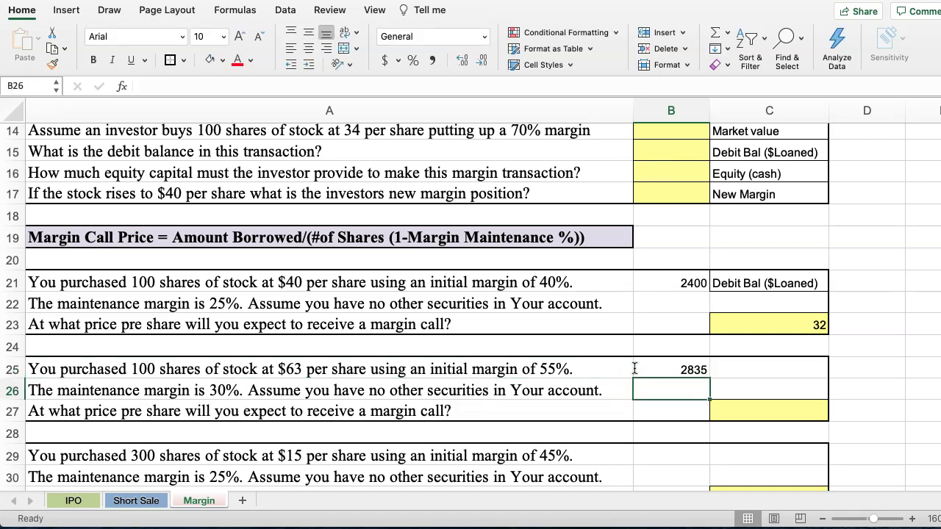
- Copy the Debit Bal ($Loaned) label from C21 into C25 beside the second problem's loan amount
{"action": "left_click", "coordinate": [660, 365]}
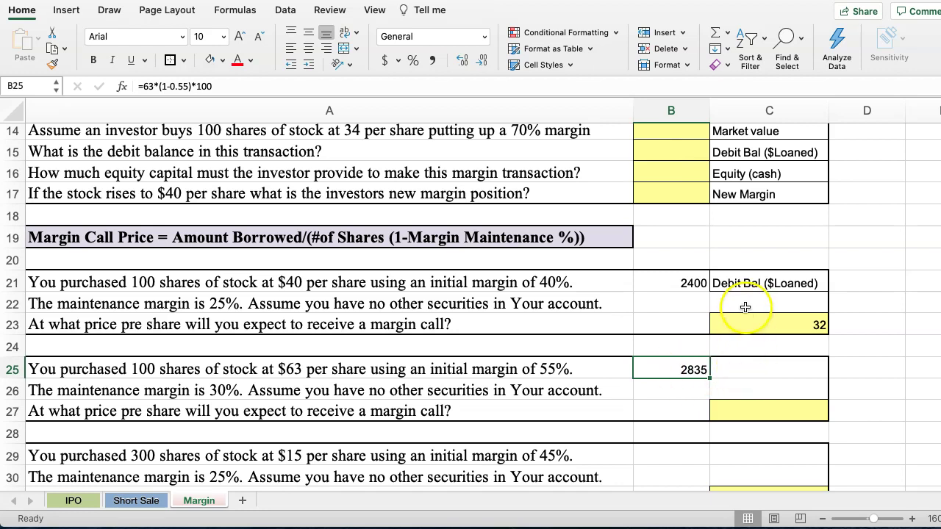
{"action": "left_click", "coordinate": [737, 284]}
{"action": "key", "text": "super+c"}
{"action": "key", "text": "Down"}
{"action": "key", "text": "Down"}
{"action": "key", "text": "Down"}
{"action": "key", "text": "Down"}
{"action": "key", "text": "super+v"}
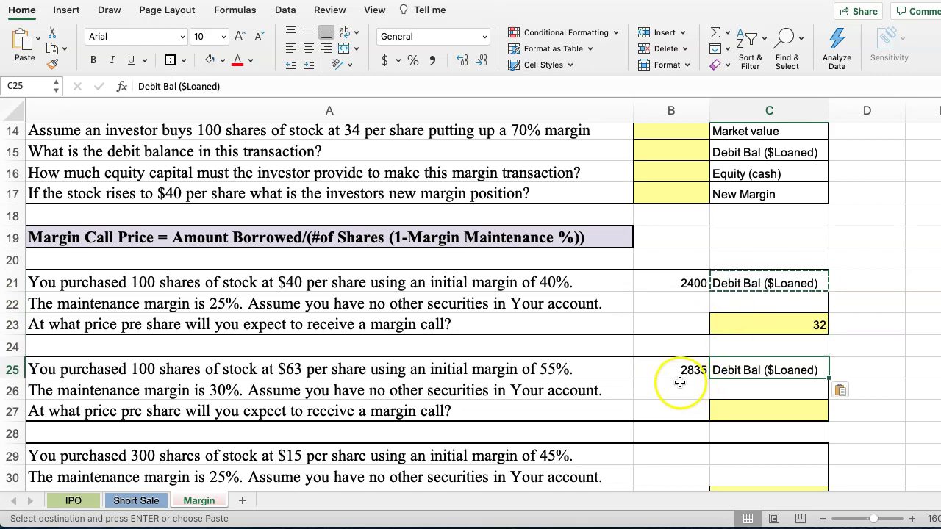
- Calculate the margin call price for the $63 stock problem in C27 with the formula +B25/(100*(1-.30))
{"action": "left_click", "coordinate": [739, 411]}
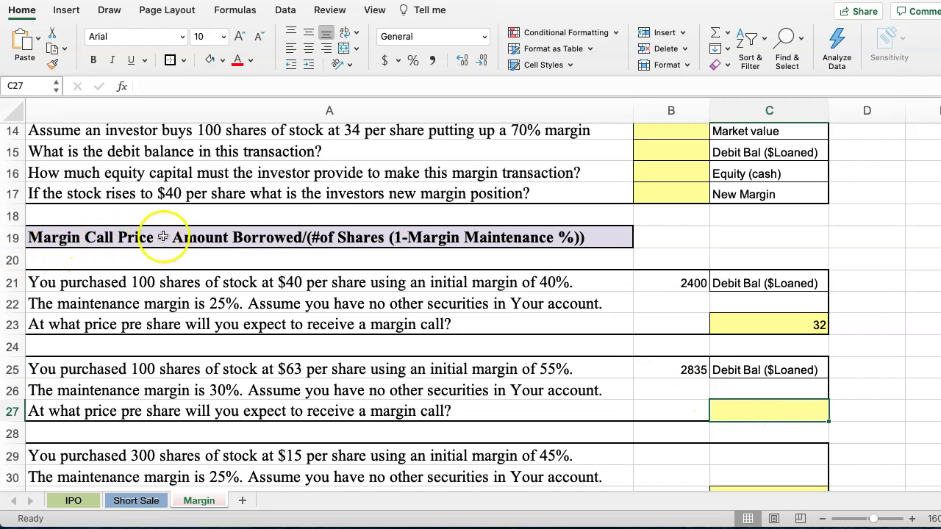
{"action": "type", "text": "+"}
{"action": "left_click", "coordinate": [664, 371]}
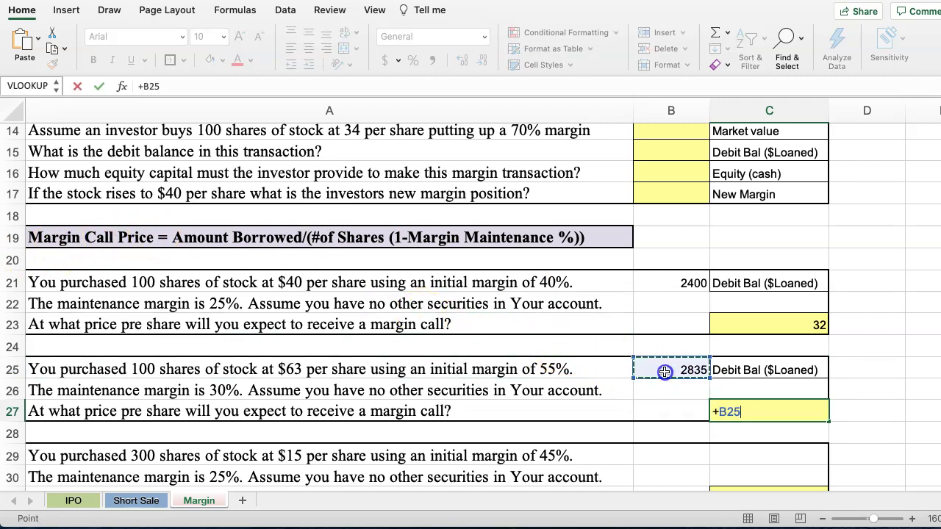
{"action": "type", "text": "/(100*("}
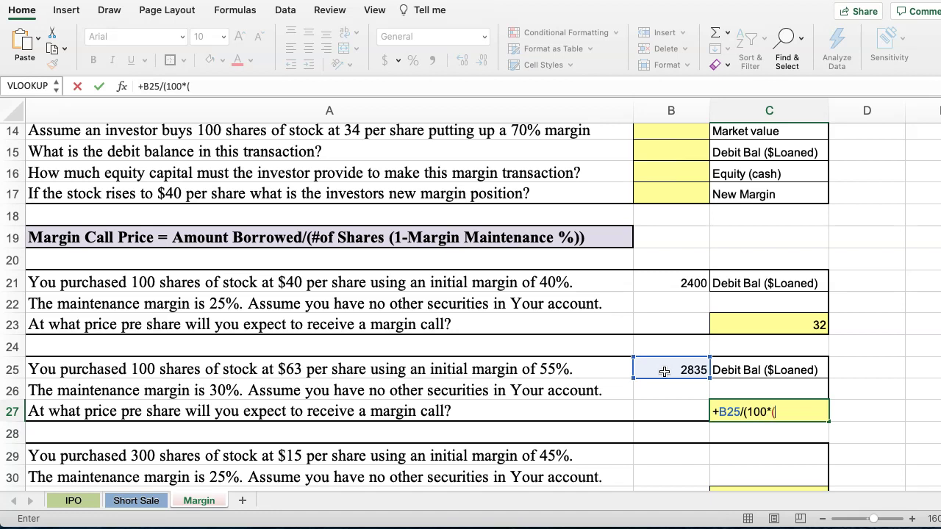
{"action": "type", "text": "-3"}
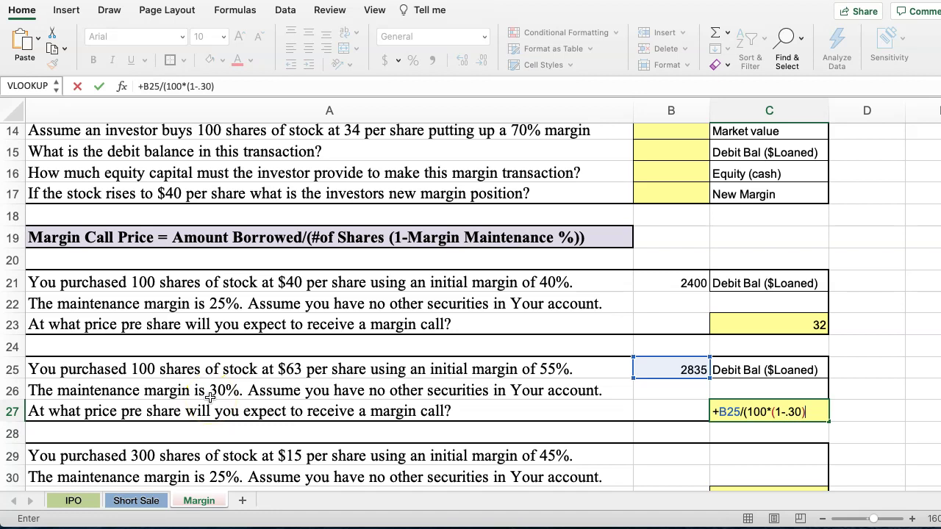
{"action": "type", "text": "0))"}
{"action": "key", "text": "Return"}
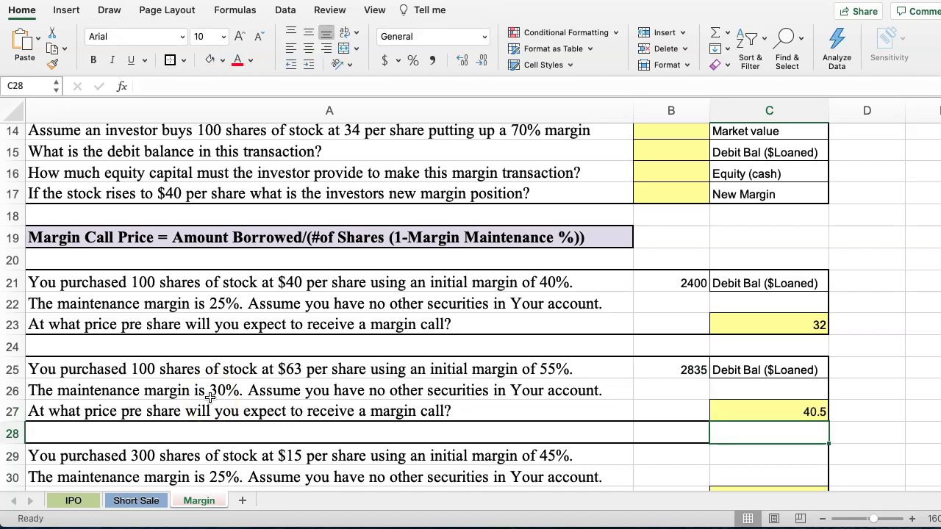
- Format the two margin call prices in C23 and C27 as Currency
{"action": "left_click", "coordinate": [748, 323]}
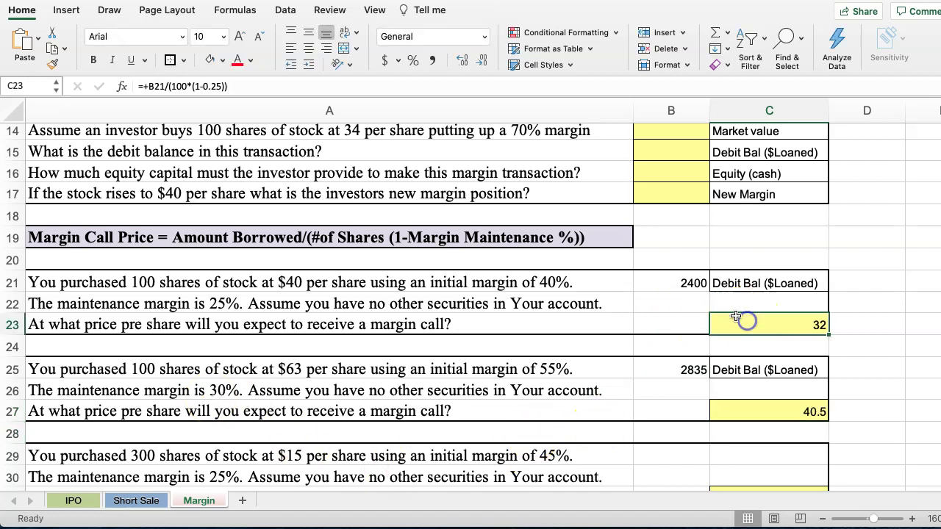
{"action": "left_click", "coordinate": [485, 37]}
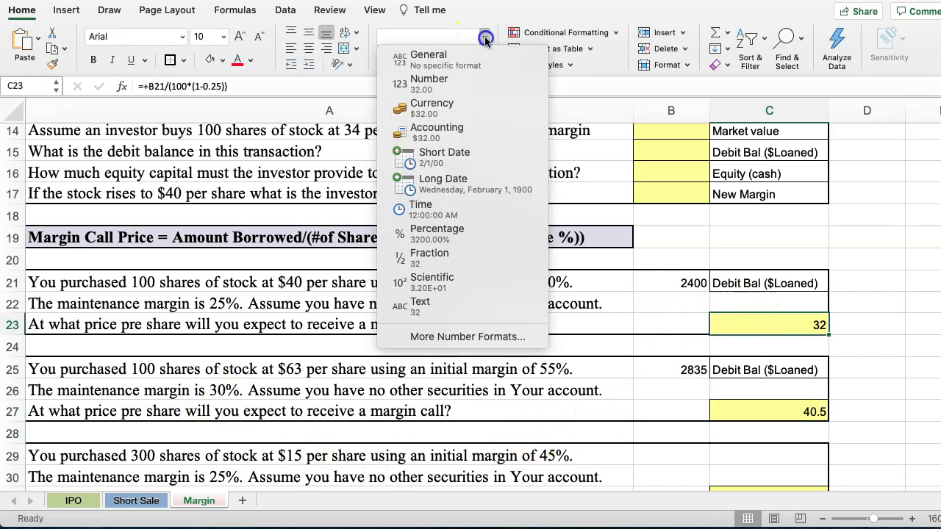
{"action": "left_click", "coordinate": [451, 109]}
{"action": "left_click", "coordinate": [772, 412]}
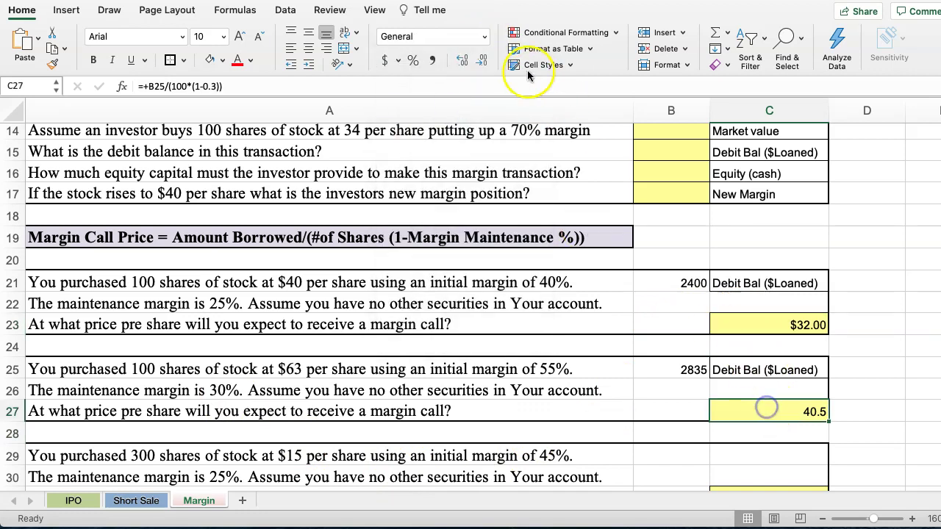
{"action": "left_click", "coordinate": [484, 37]}
{"action": "left_click", "coordinate": [462, 109]}
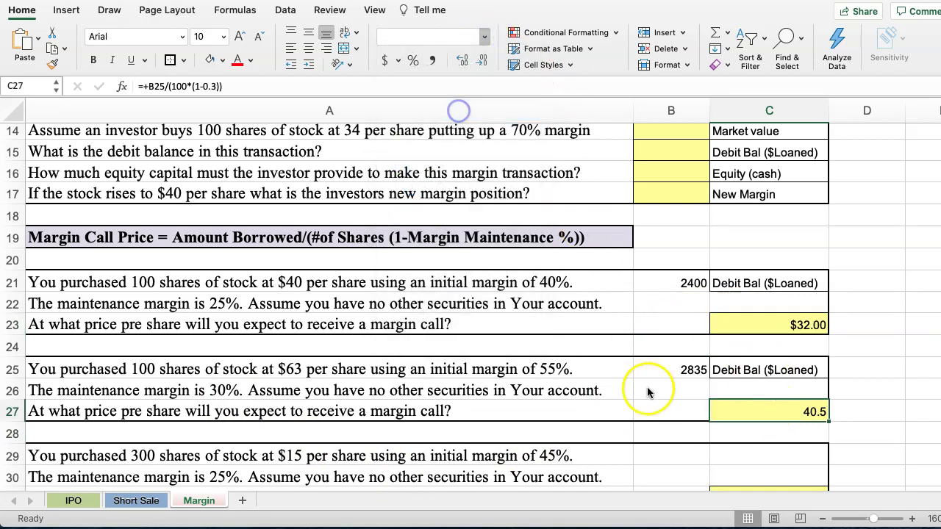
- Correct the Margin Call Price heading in A19 by replacing the space before (1-Margin Maintenance %) with a multiplication sign
{"action": "scroll", "coordinate": [625, 367], "scroll_direction": "down", "scroll_amount": 1}
{"action": "scroll", "coordinate": [625, 366], "scroll_direction": "down", "scroll_amount": 3}
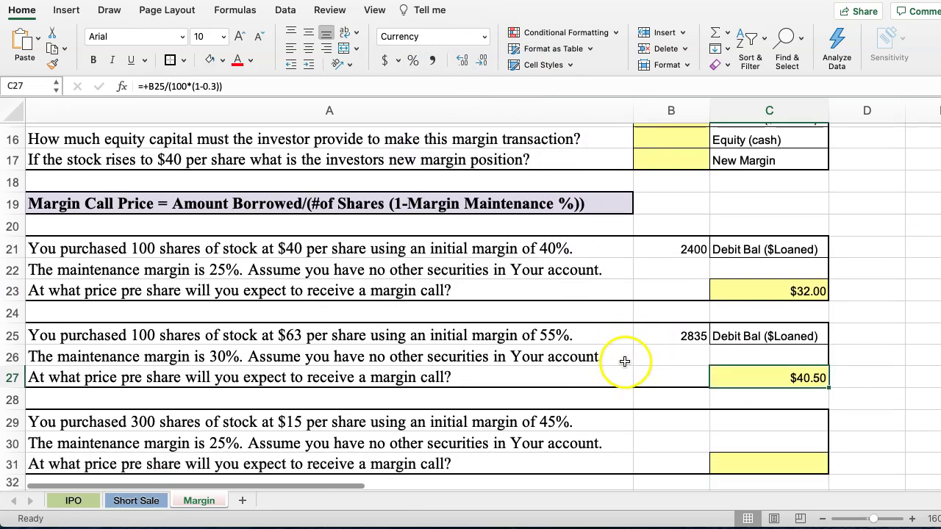
{"action": "left_click", "coordinate": [137, 396]}
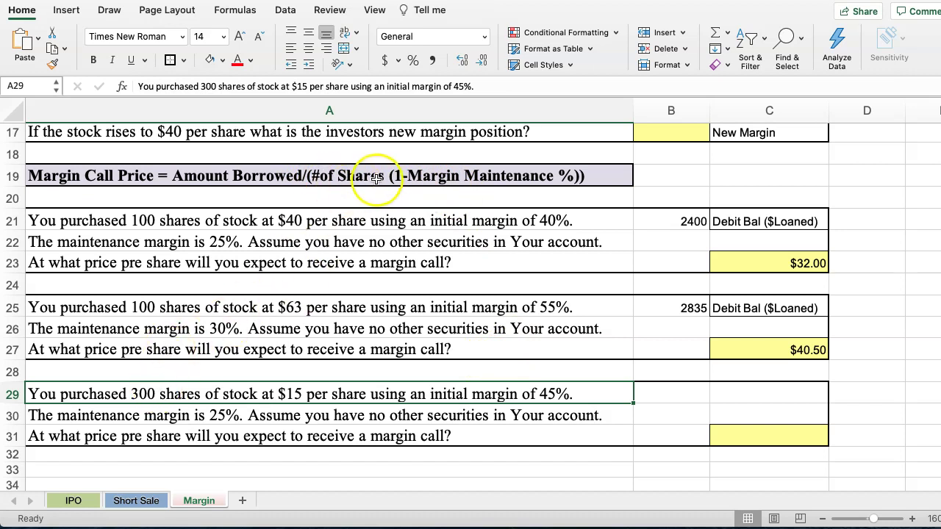
{"action": "left_click", "coordinate": [385, 178]}
{"action": "left_click", "coordinate": [347, 86]}
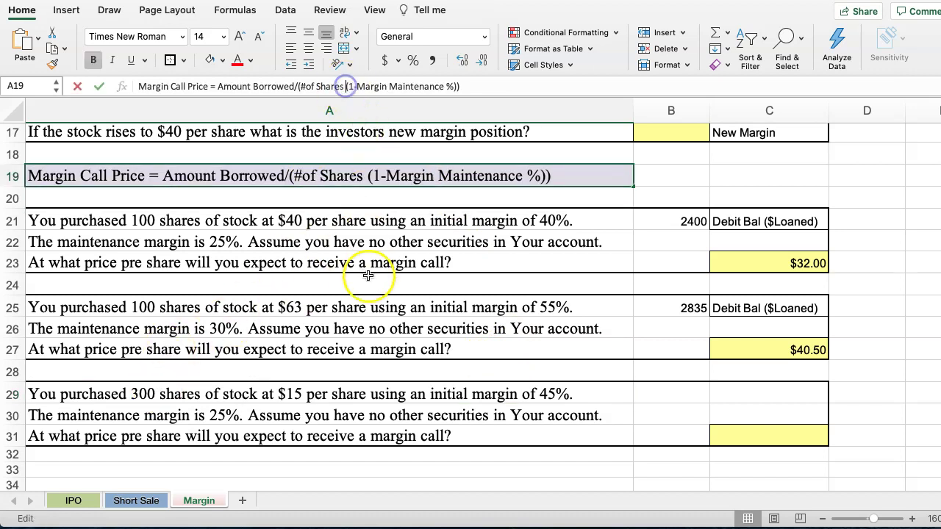
{"action": "type", "text": "*"}
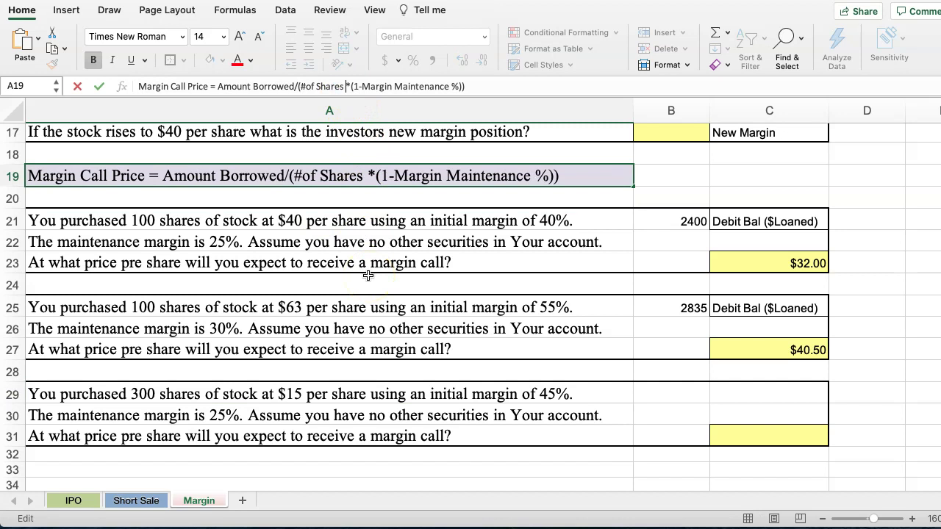
{"action": "key", "text": "BackSpace"}
{"action": "key", "text": "Return"}
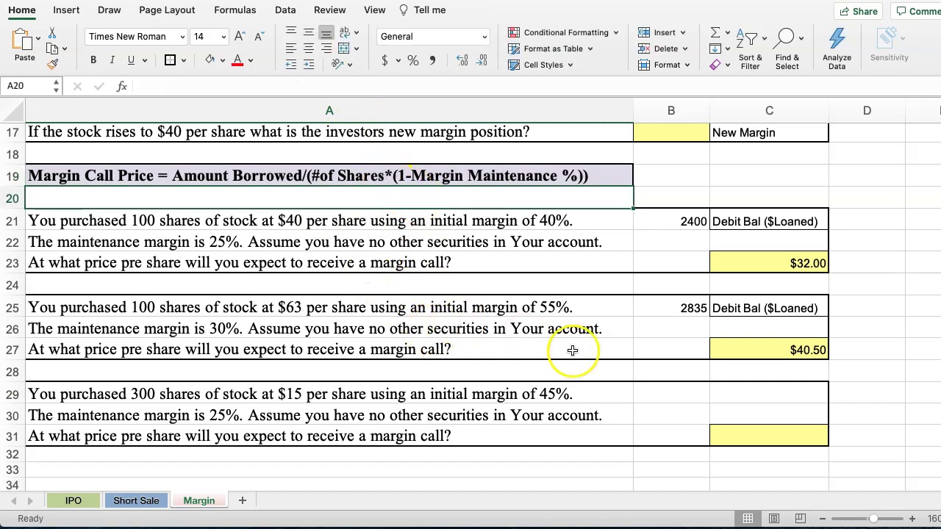
- Look back over the Margin sheet's problems and return through the Short Sale sheet to the IPO sheet
{"action": "scroll", "coordinate": [539, 411], "scroll_direction": "up", "scroll_amount": 1}
{"action": "scroll", "coordinate": [536, 404], "scroll_direction": "down", "scroll_amount": 2}
{"action": "scroll", "coordinate": [535, 401], "scroll_direction": "up", "scroll_amount": 5}
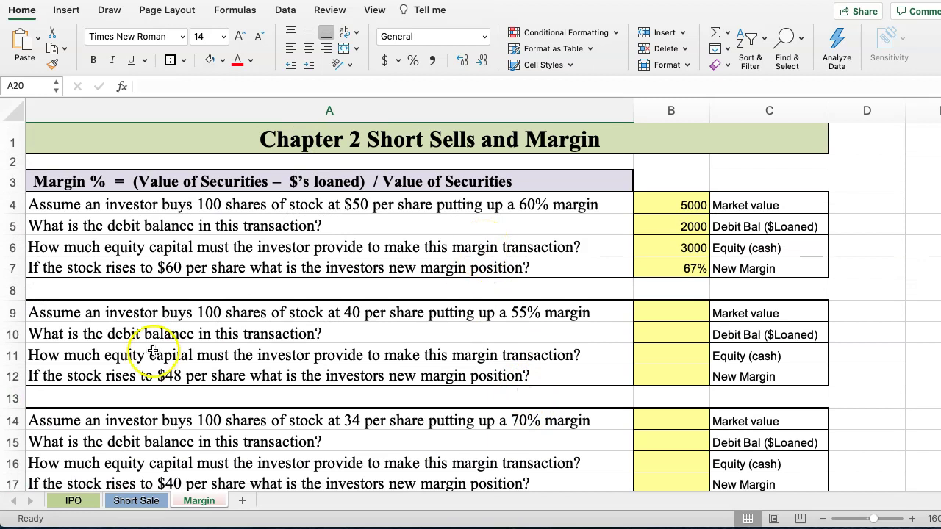
{"action": "left_click", "coordinate": [130, 501]}
{"action": "left_click", "coordinate": [73, 500]}
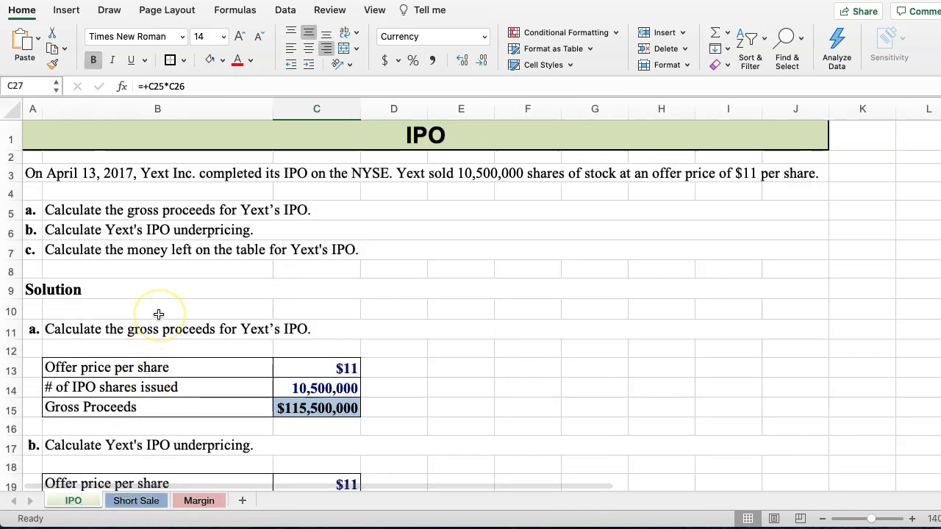